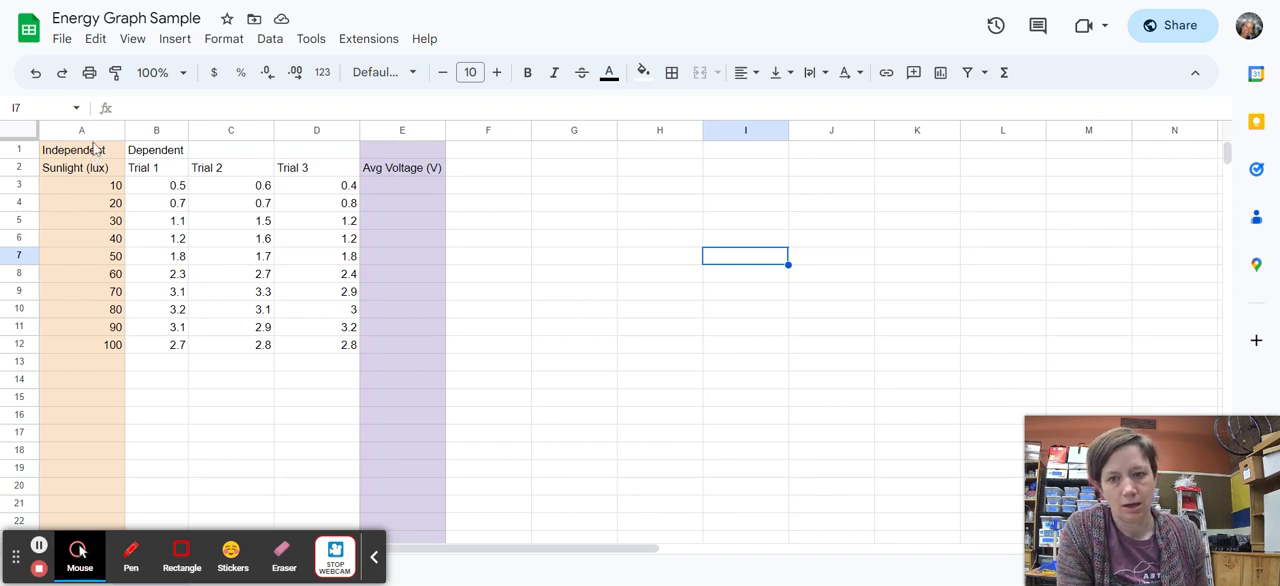
Add the unit "(V)" to the Dependent header in cell B1 so it reads "Dependent (V)".
left_click(86, 133)
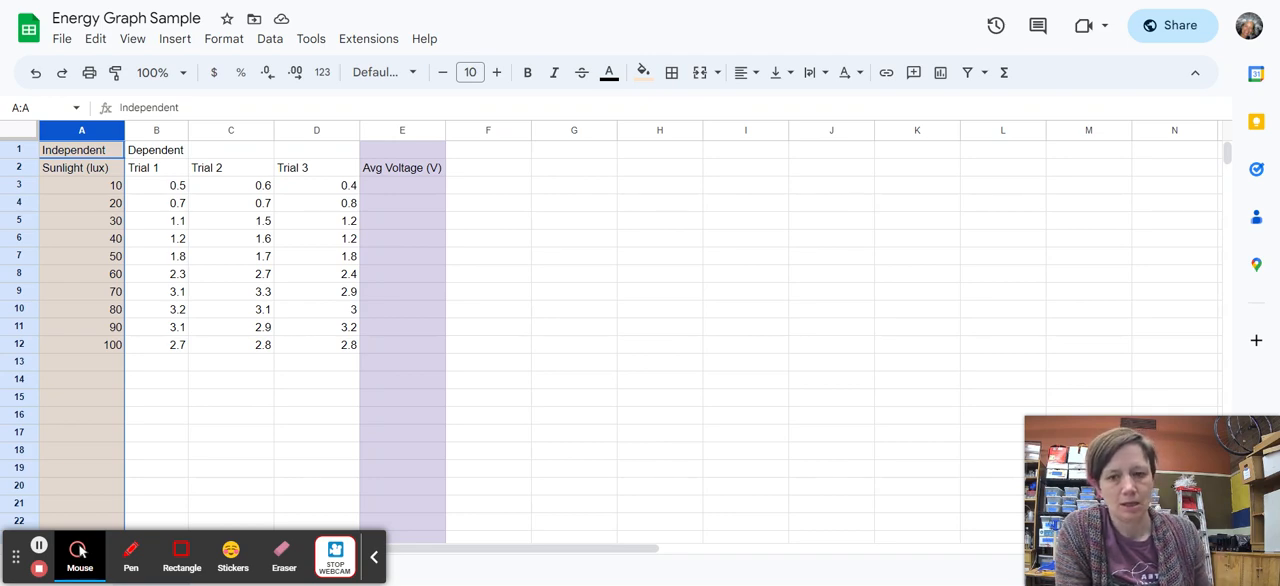
left_click(165, 152)
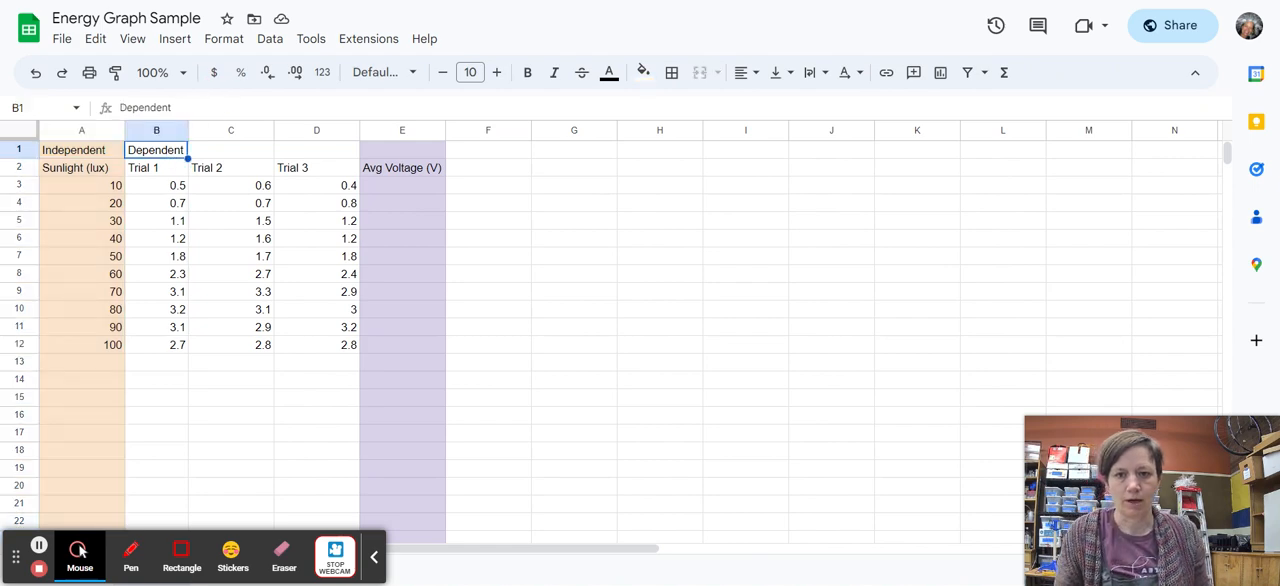
left_click(214, 106)
type("(V")
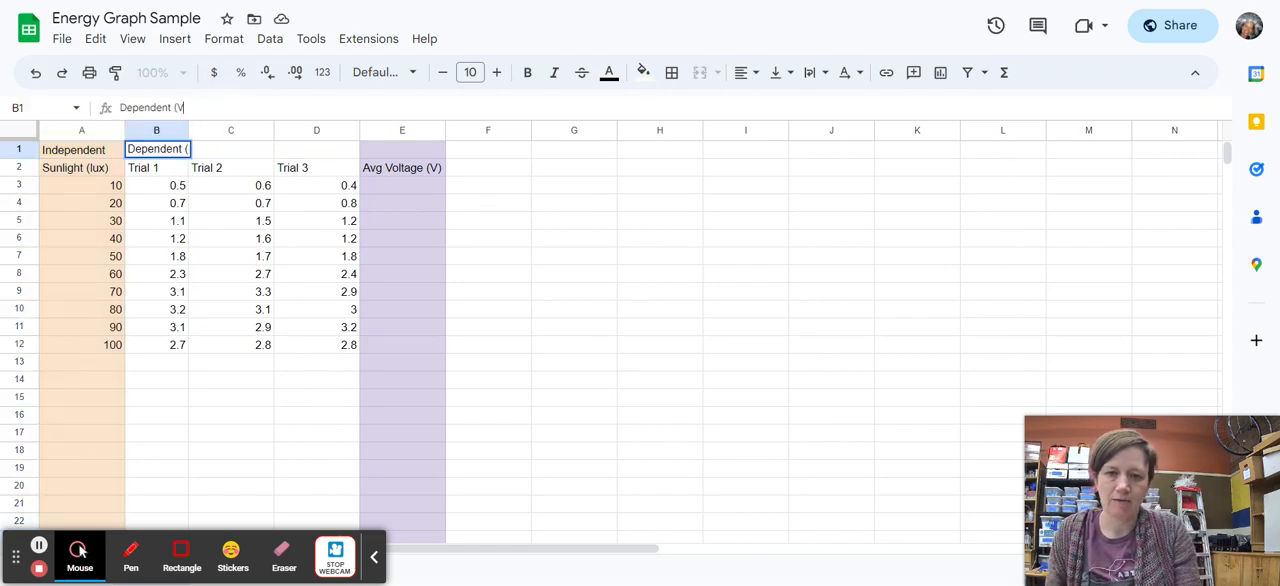
type(")")
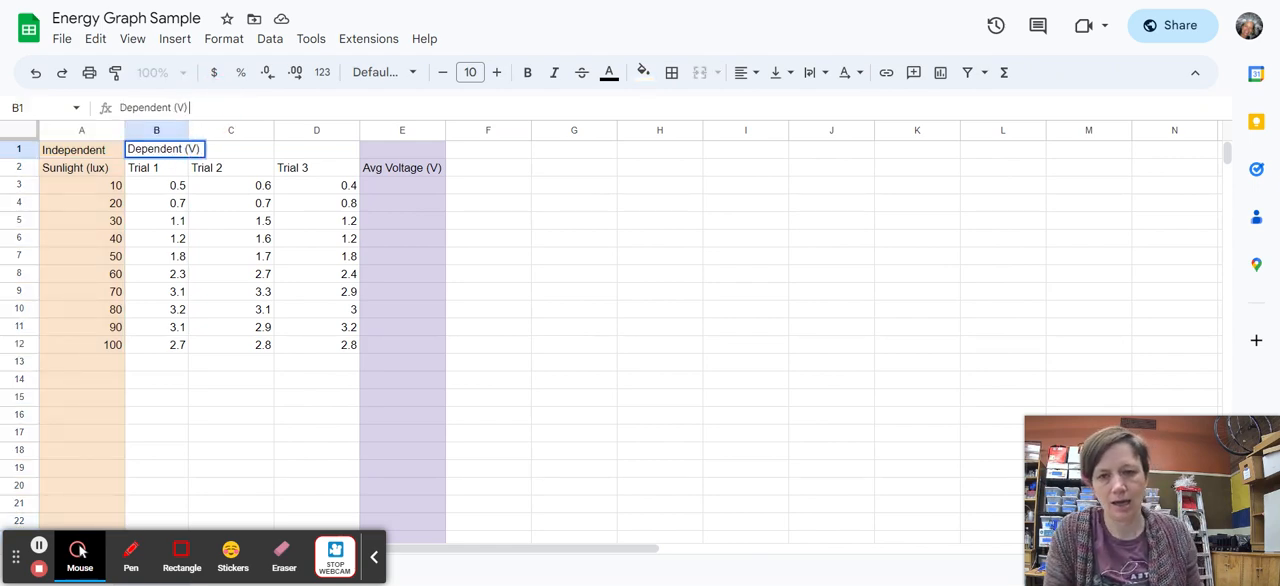
key("Return")
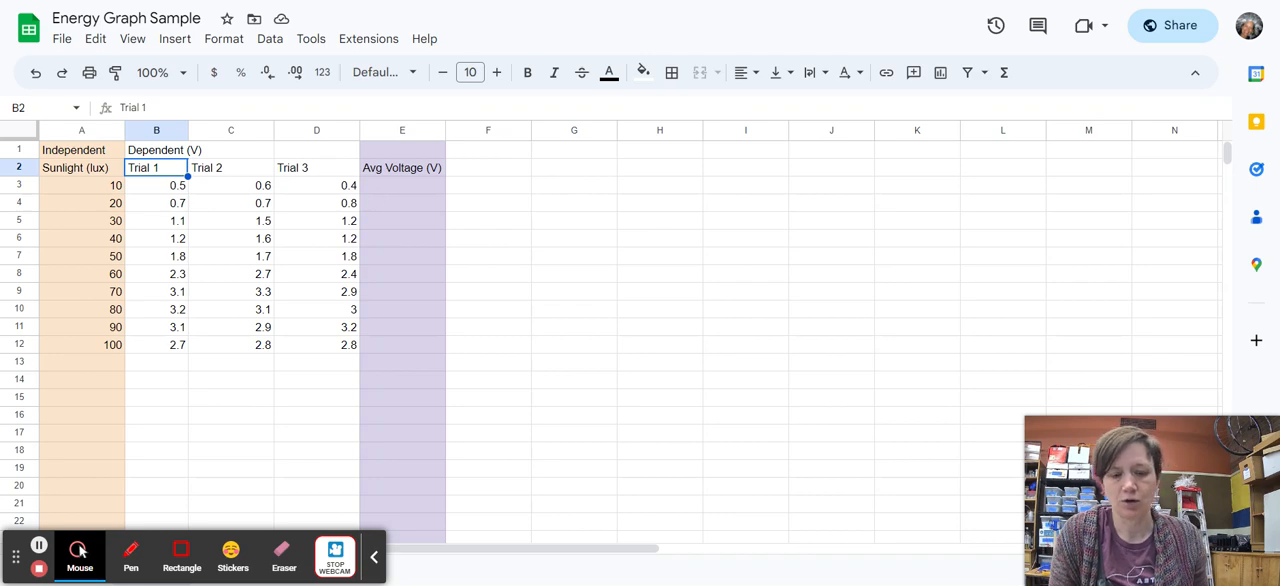
Enter =average(B3:D3) in cell E3 and autofill the formula down the Avg Voltage column to row 12.
left_click(378, 193)
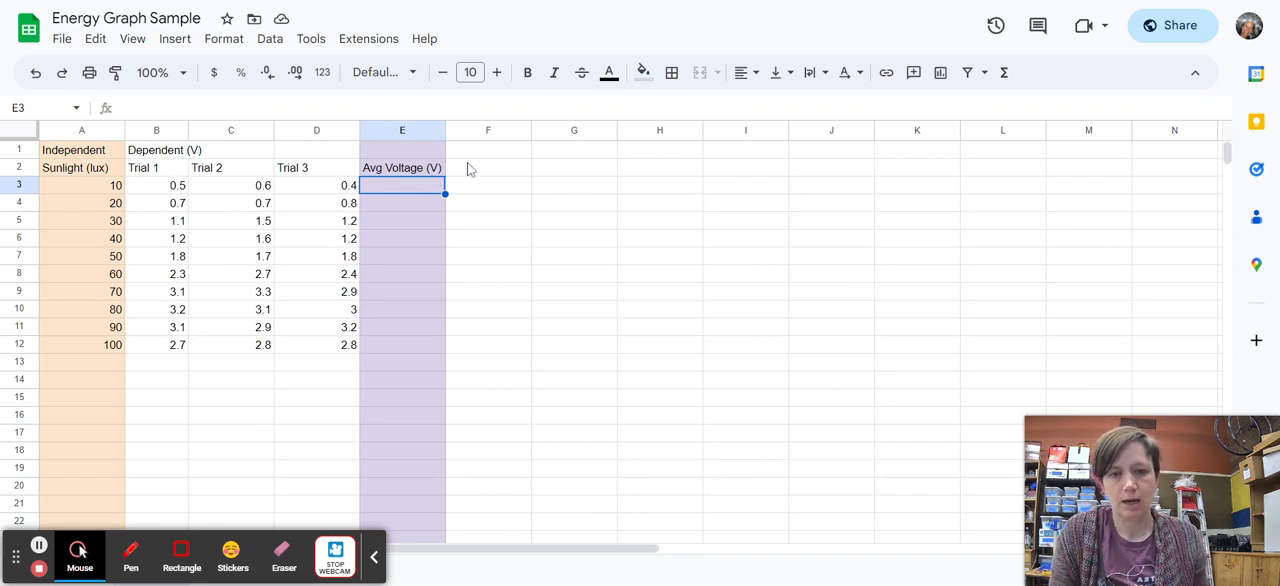
type("=")
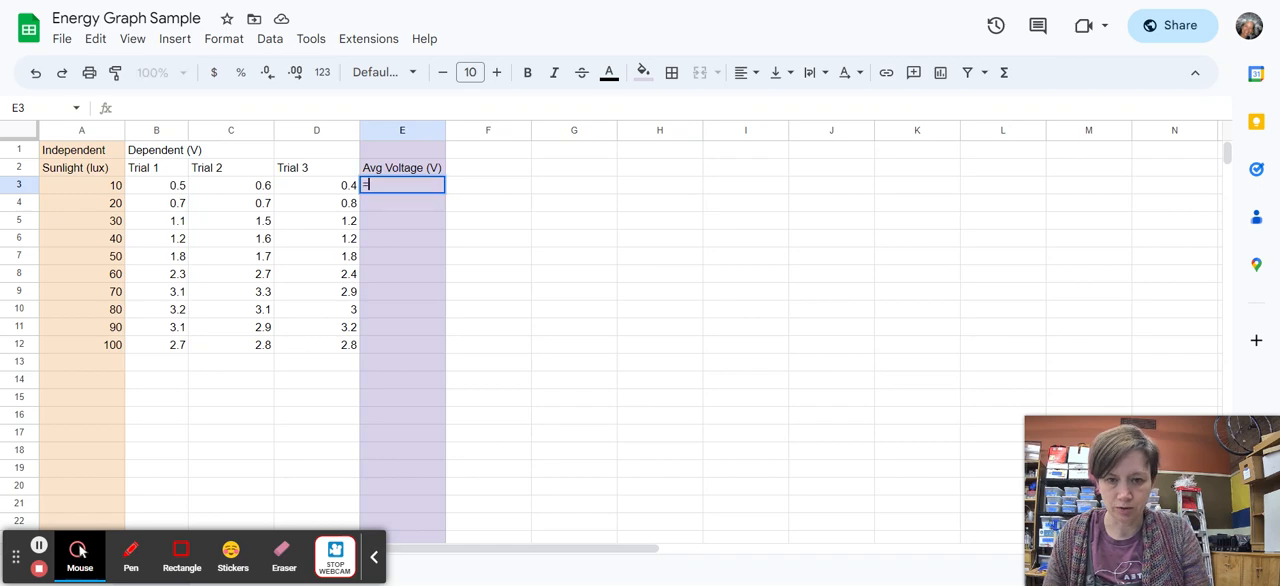
type("a")
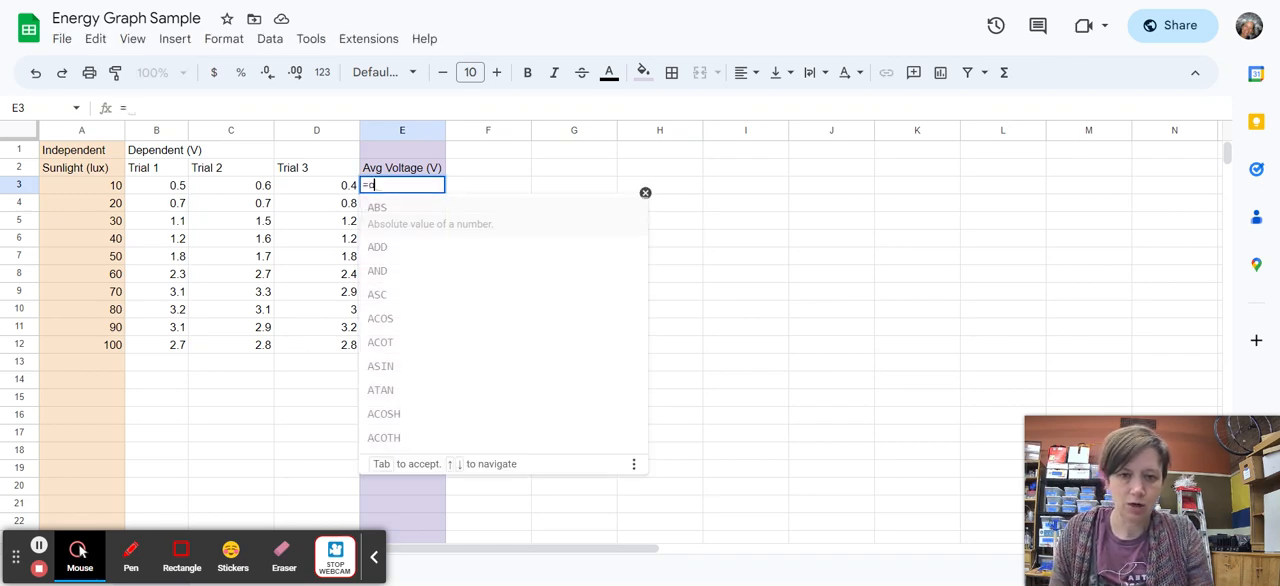
type("verage(")
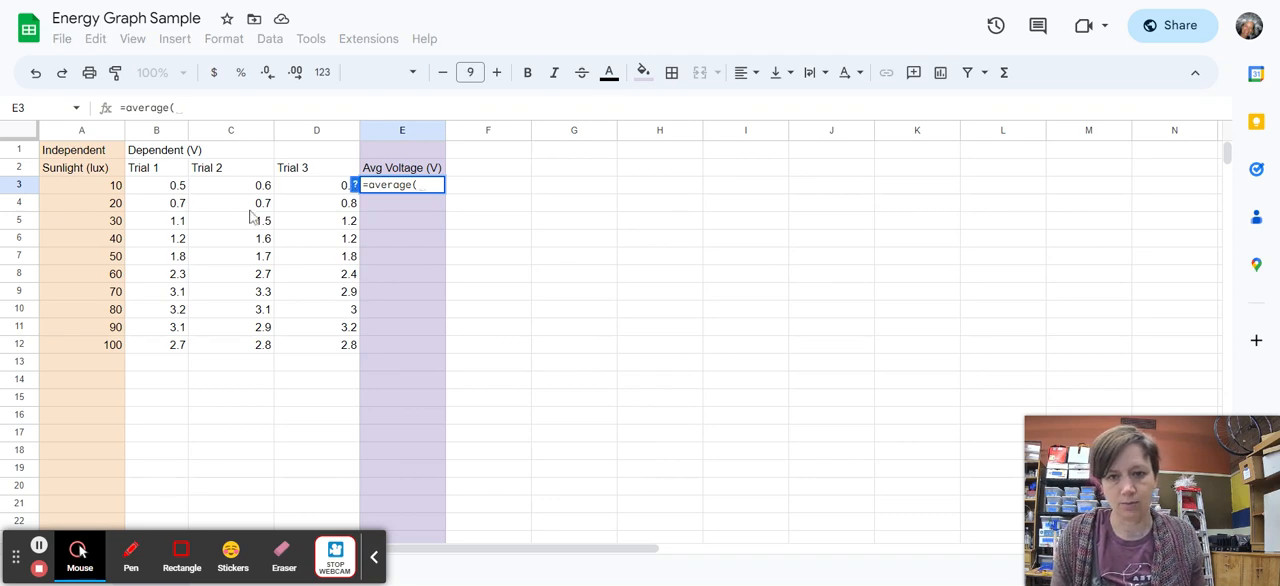
left_click_drag(150, 191, 340, 190)
type(")")
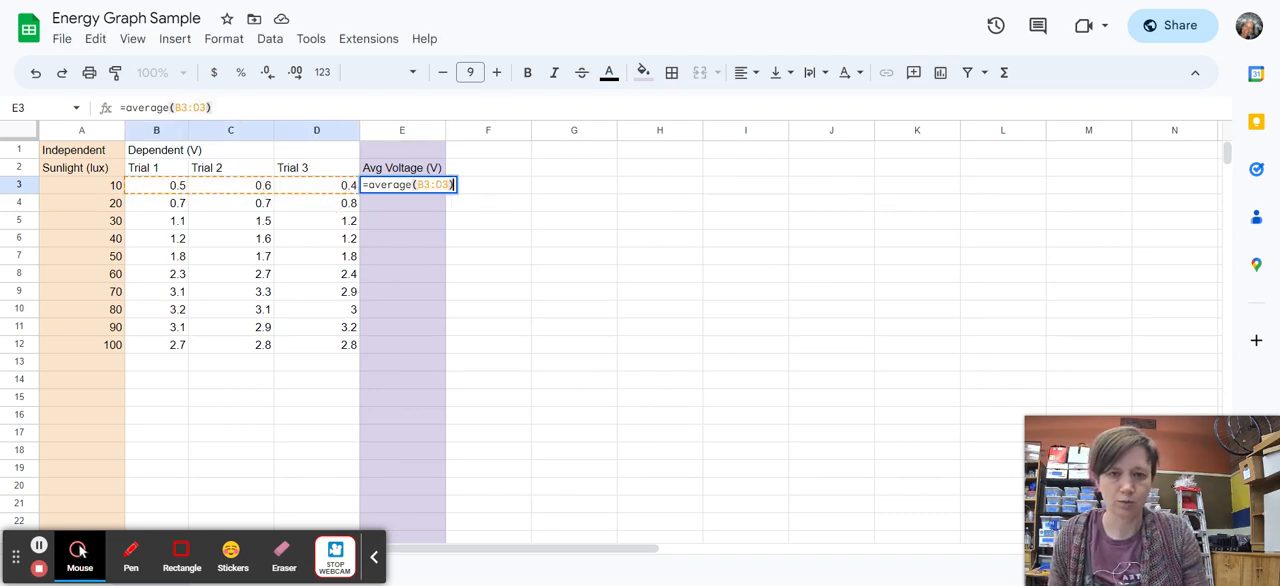
key("Return")
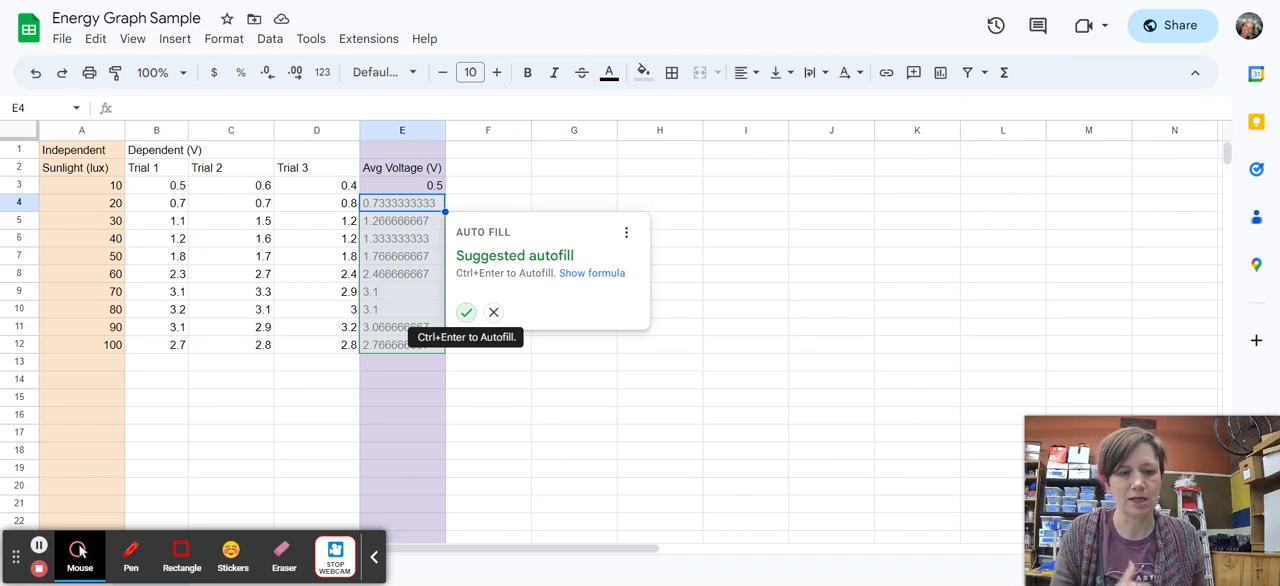
left_click(466, 312)
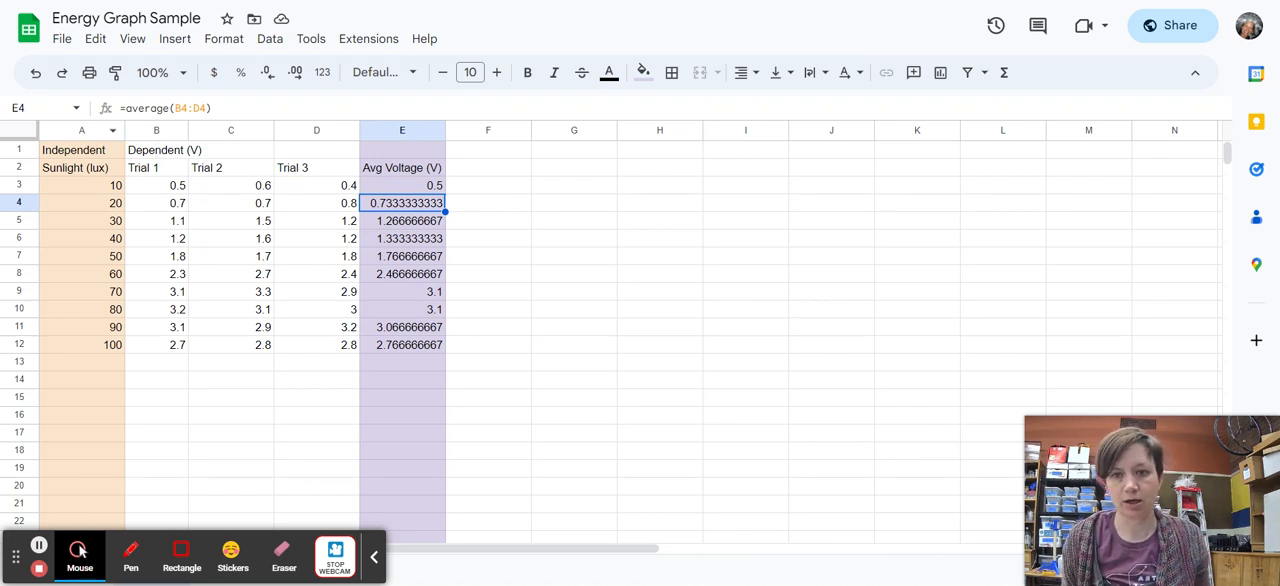
Insert a chart from the Sunlight (lux) column A and the Avg Voltage (V) column E.
left_click(95, 130)
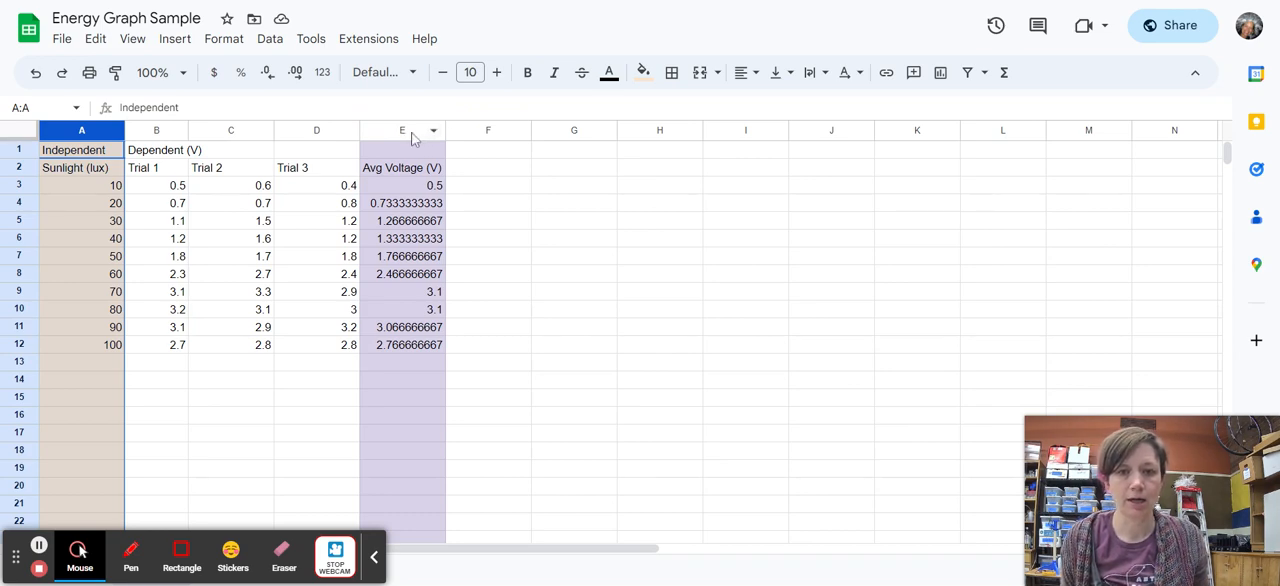
left_click(404, 131)
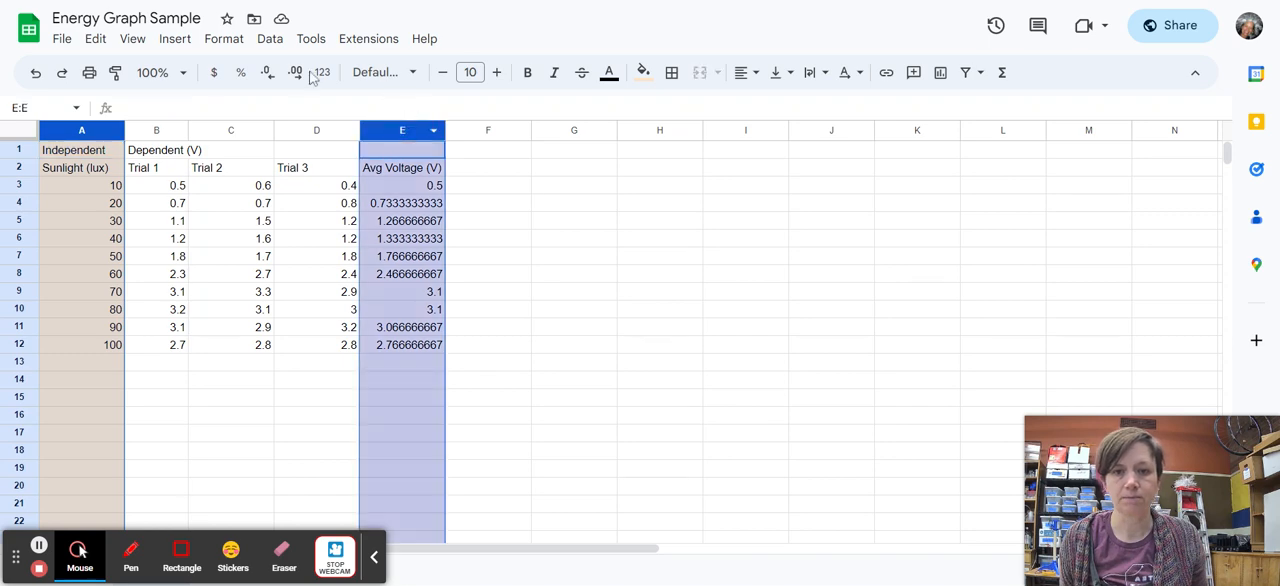
left_click(175, 40)
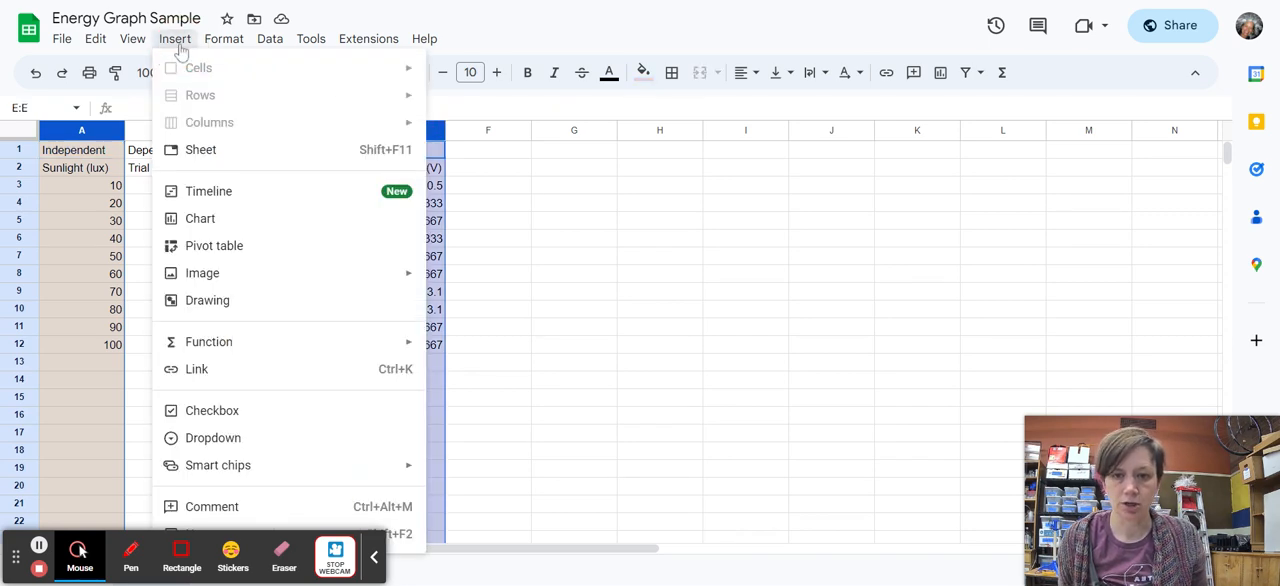
left_click(232, 231)
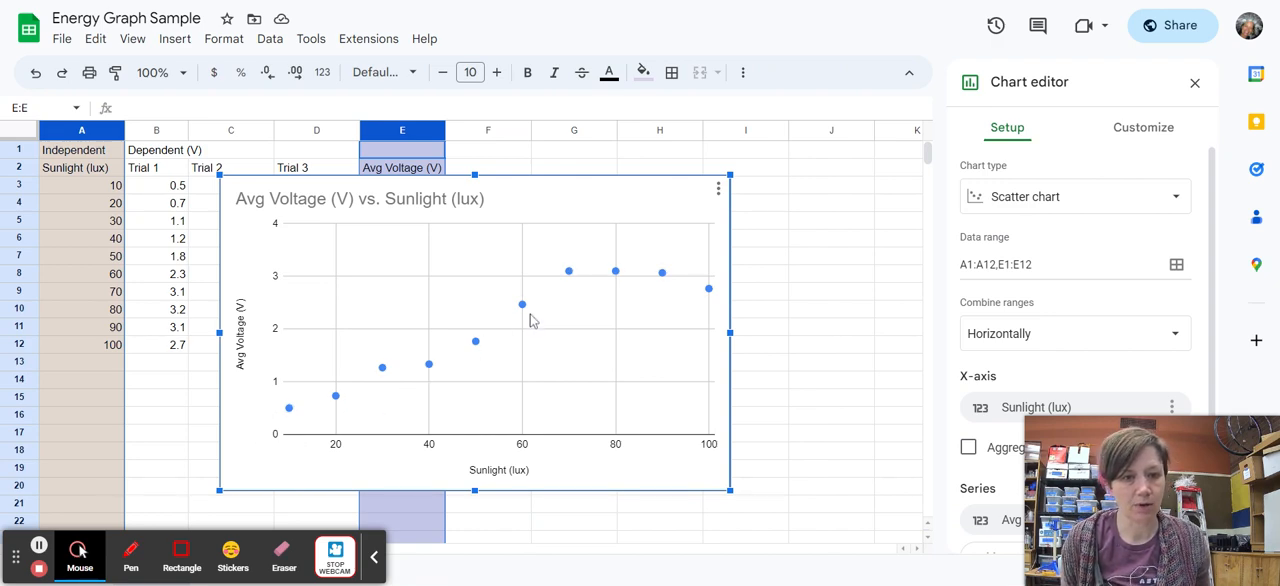
Delete the Avg Voltage (V) vs. Sunlight (lux) scatter chart from the sheet.
left_click(569, 274)
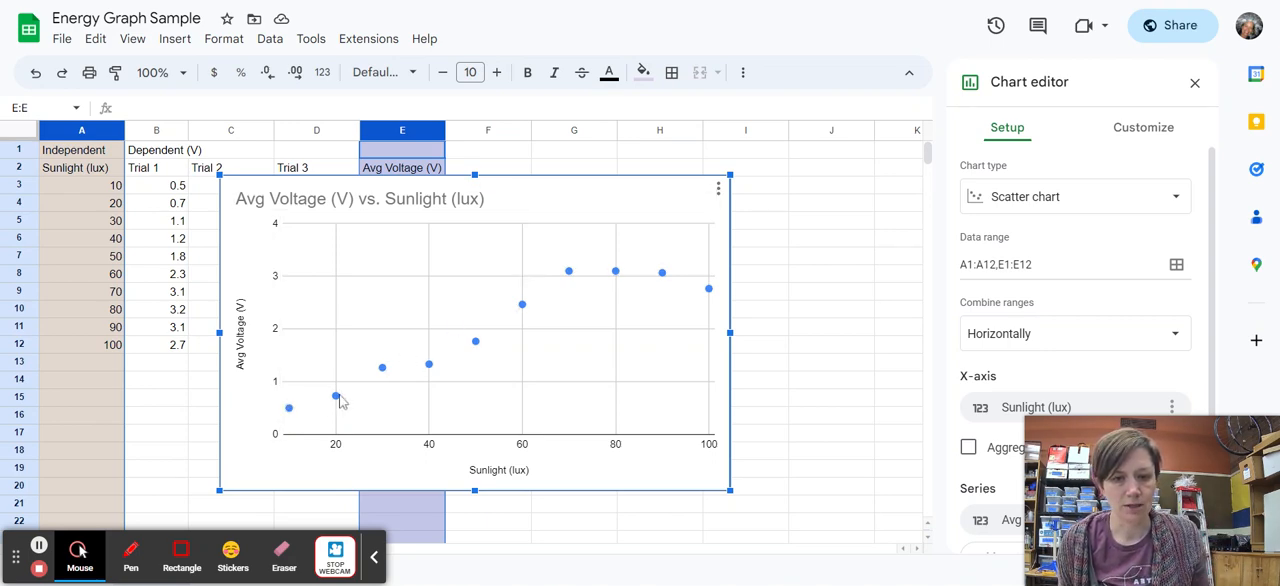
left_click(576, 184)
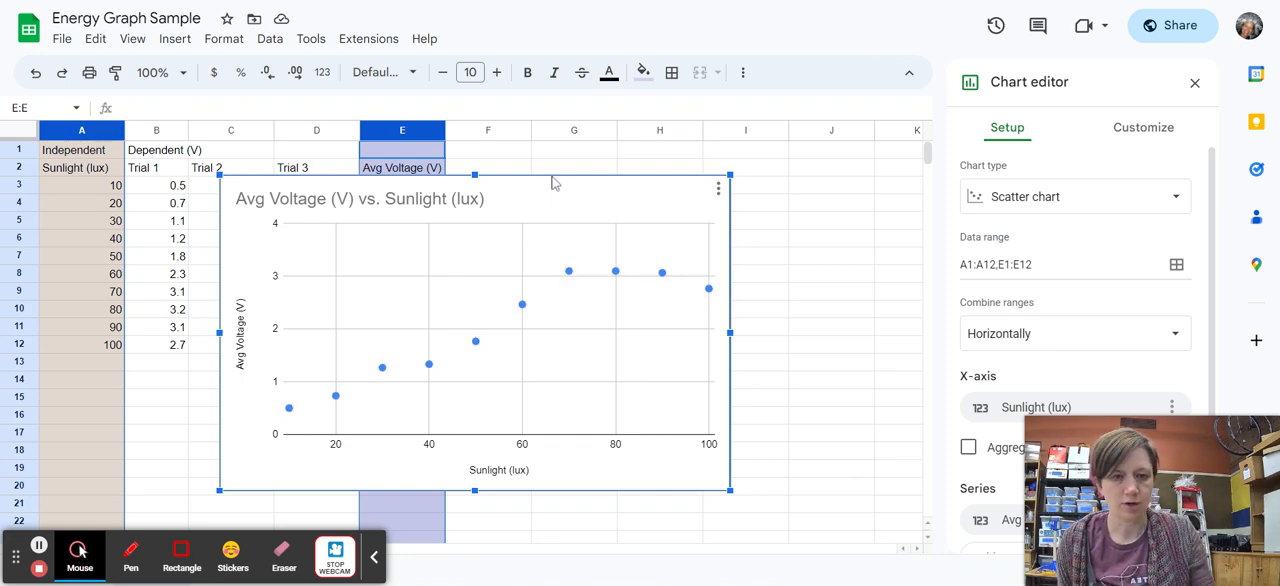
key("Delete")
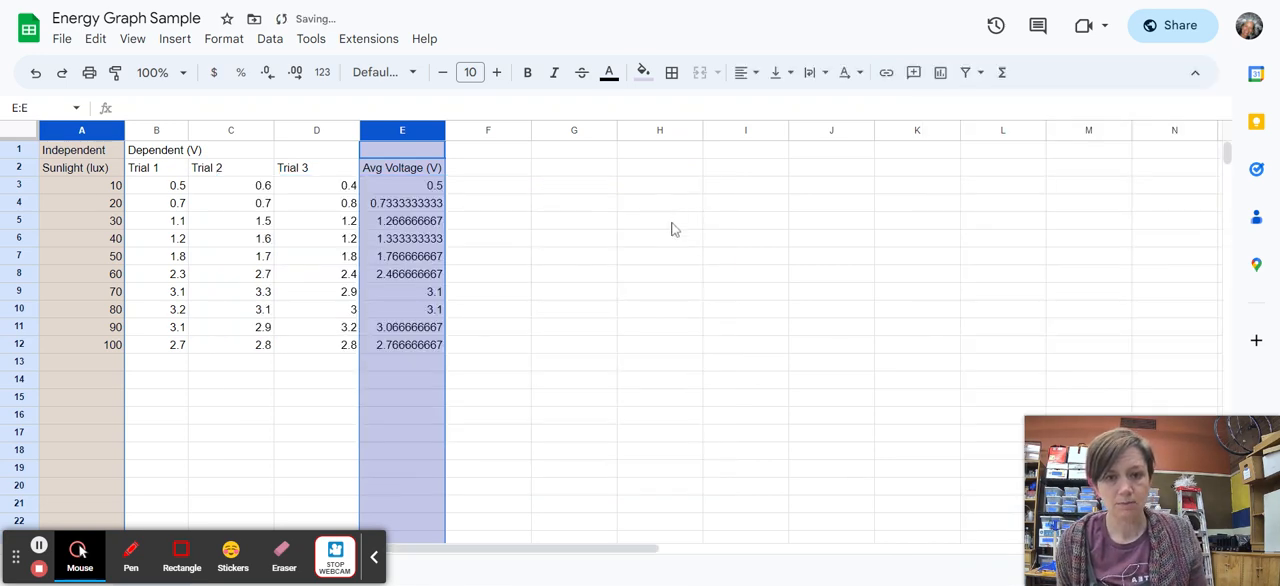
left_click(497, 205)
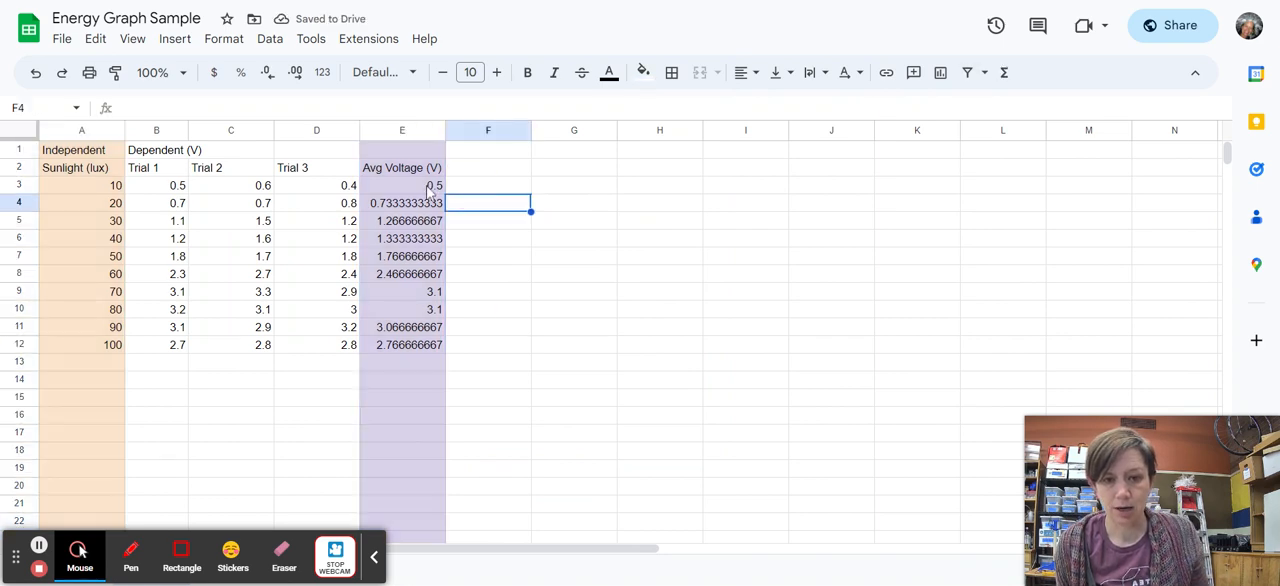
Copy the average voltages in E3:E9 and paste them as values only into column F starting at F3.
left_click_drag(430, 190, 414, 294)
key("ctrl+c")
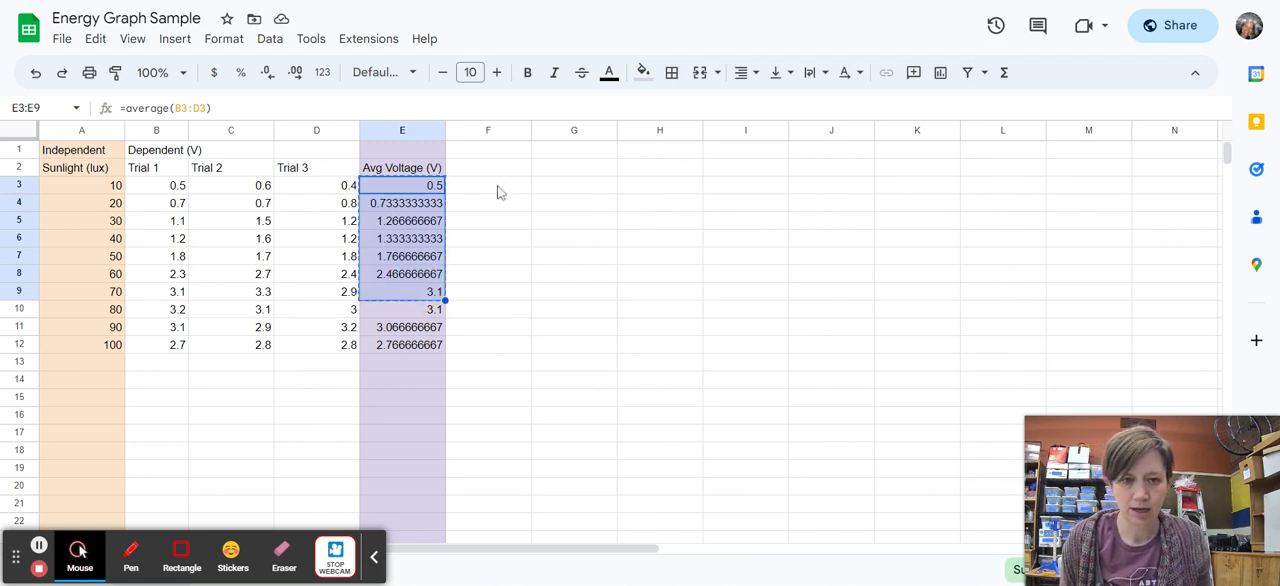
left_click(502, 187)
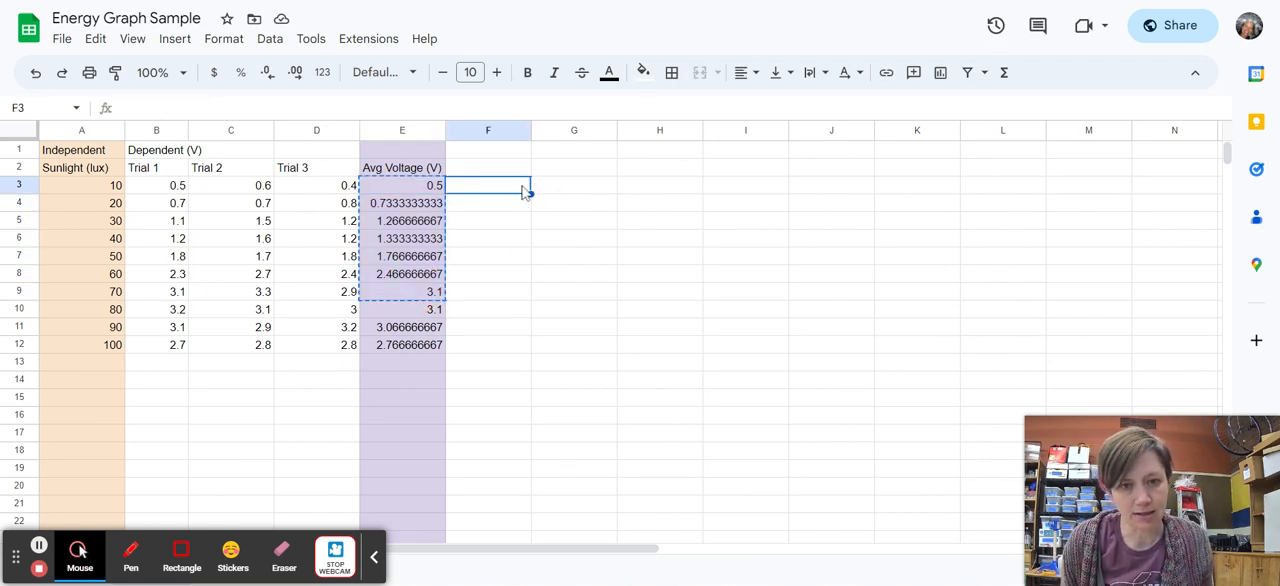
left_click(95, 39)
mouse_move(156, 228)
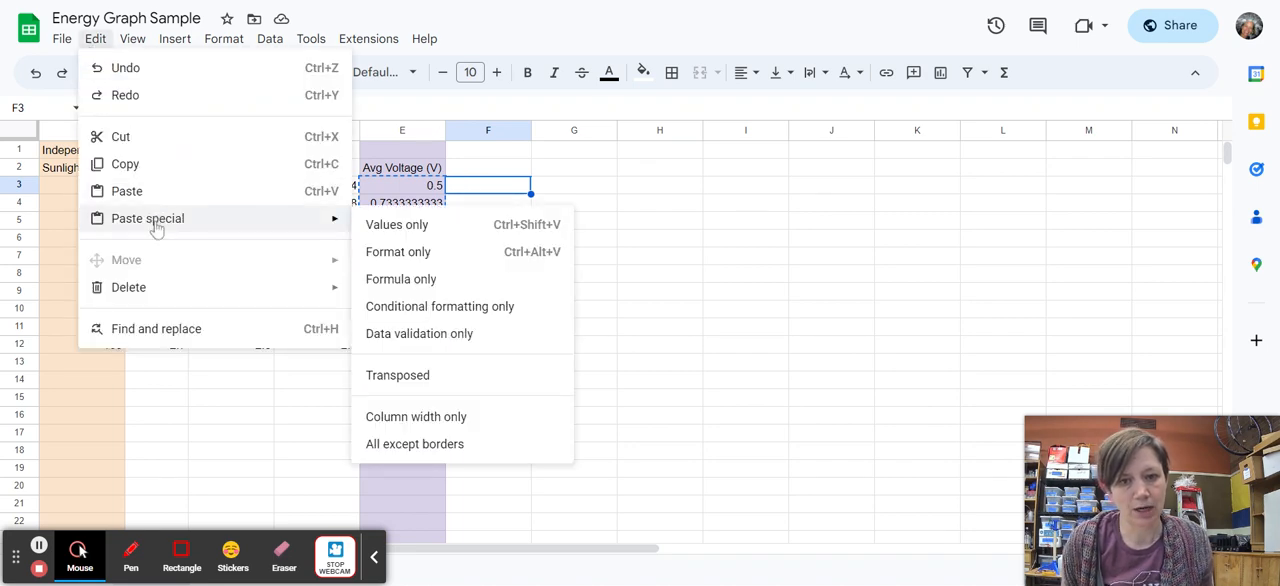
left_click(396, 228)
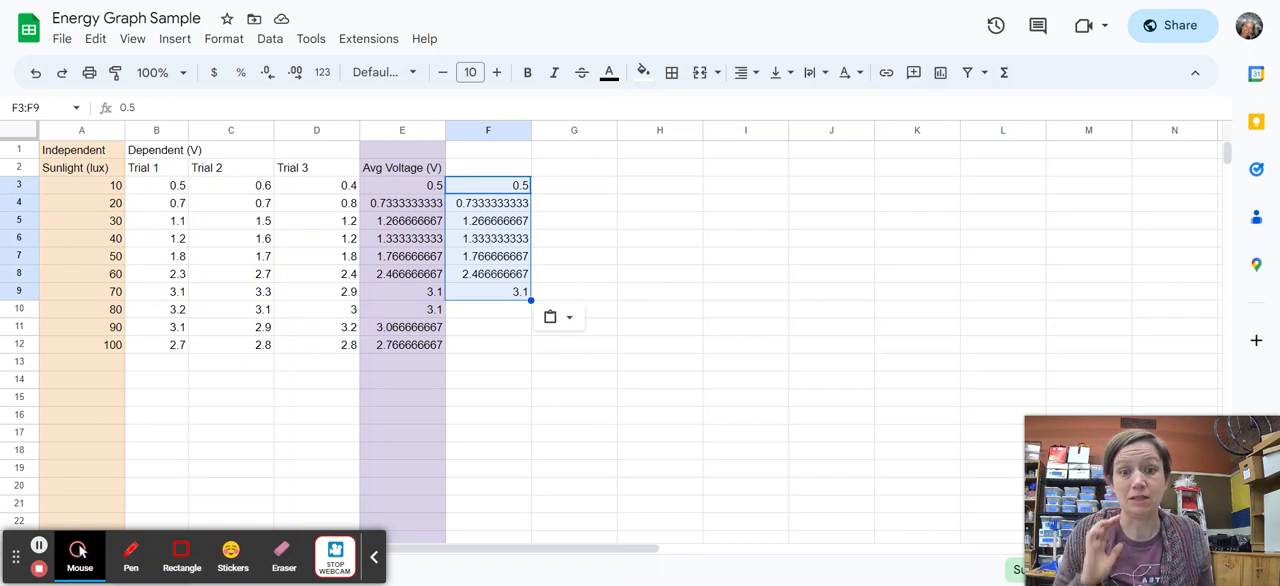
Enter the header "Linear Portion (V)" in cell F2 above the pasted values.
left_click(477, 172)
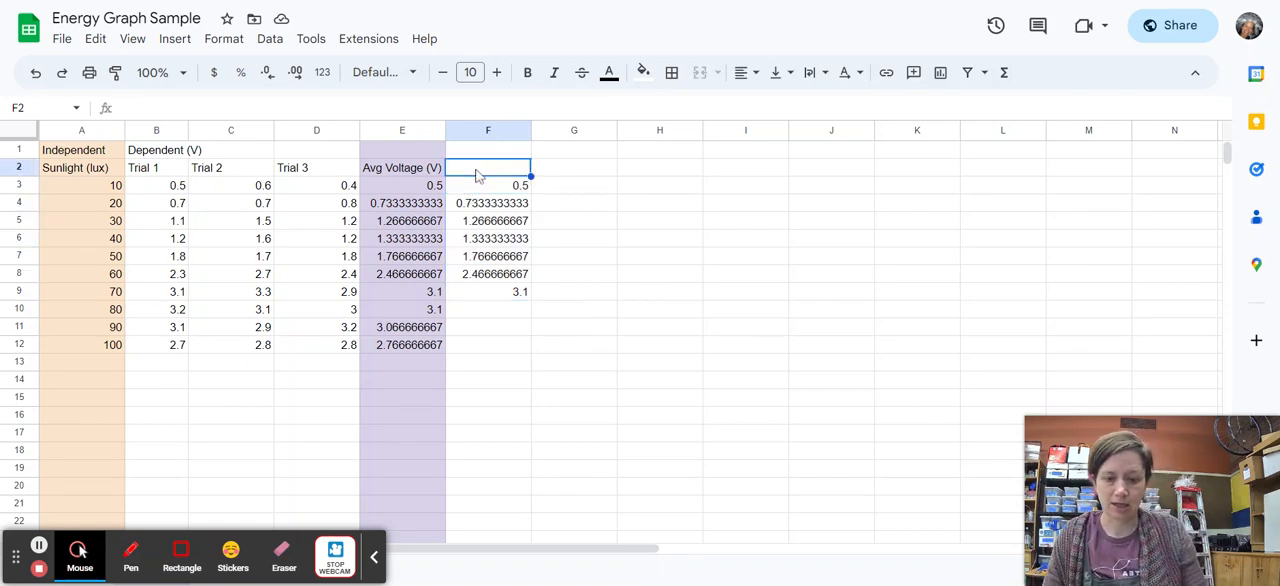
type("Linea")
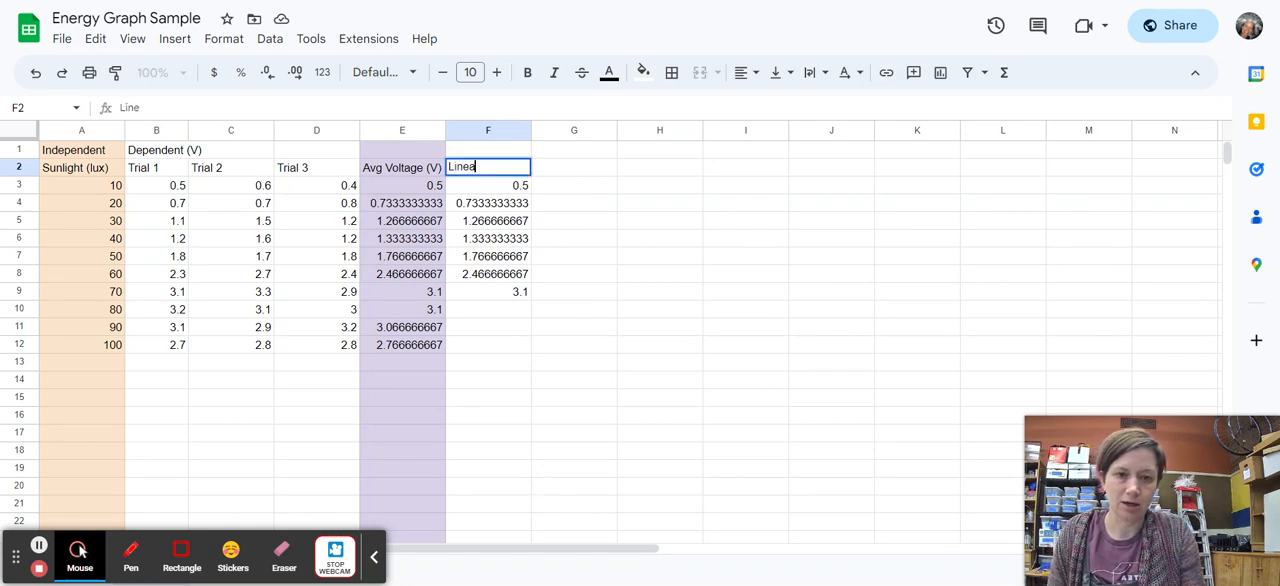
type("r Portion")
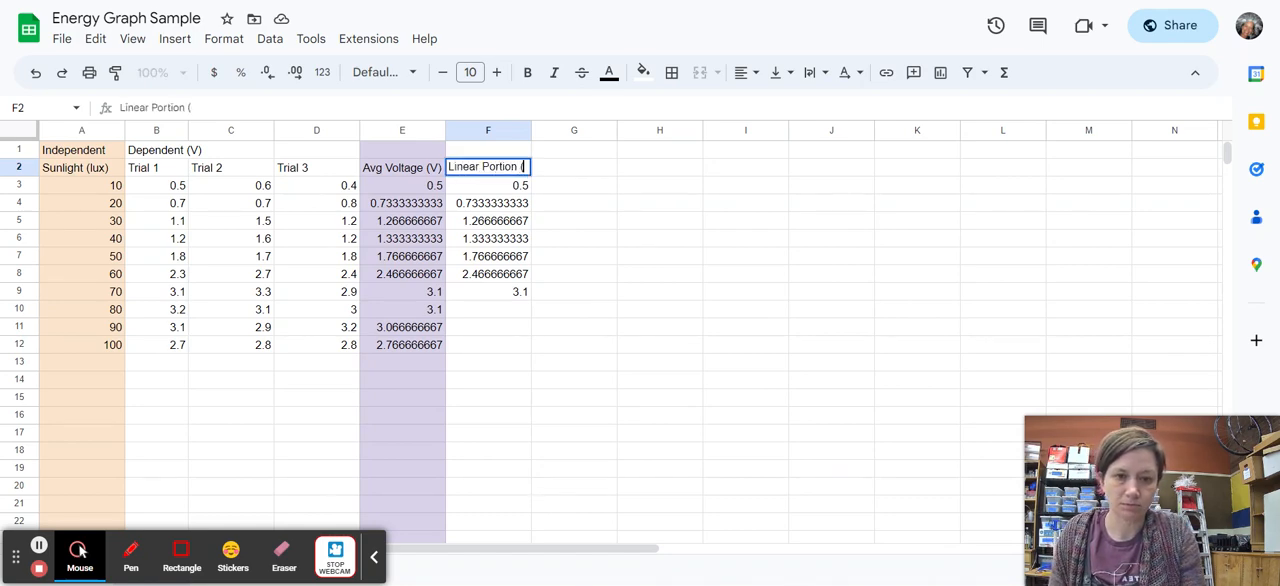
type(" (V)")
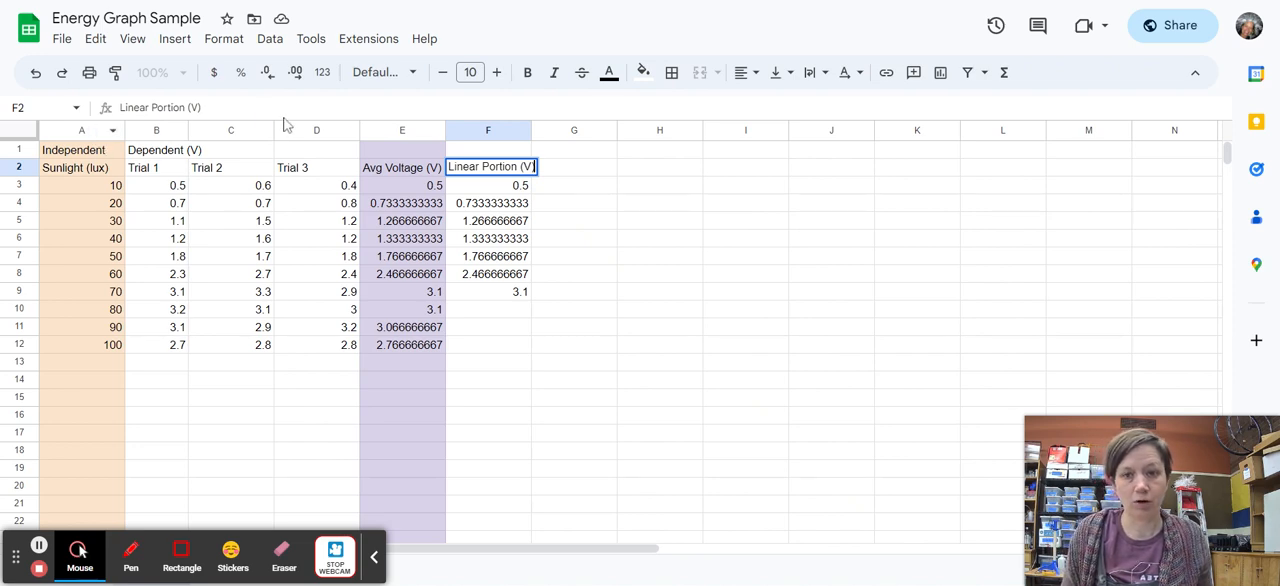
Insert a chart from the Sunlight (lux), Avg Voltage (V) and Linear Portion (V) columns A, E and F.
left_click(82, 130)
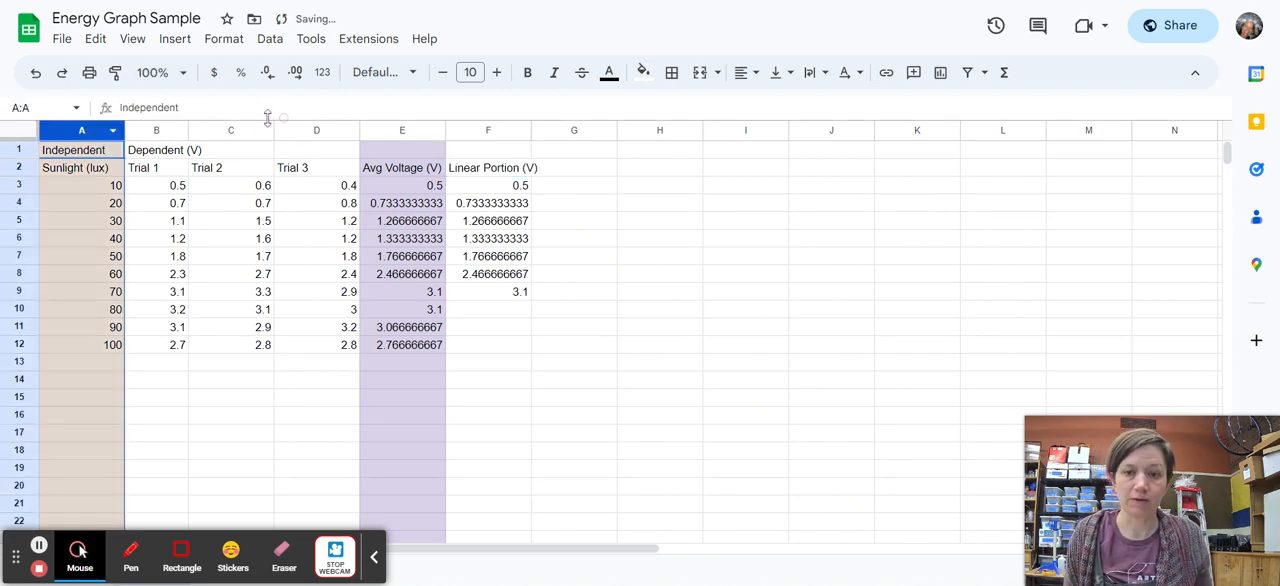
left_click(402, 131)
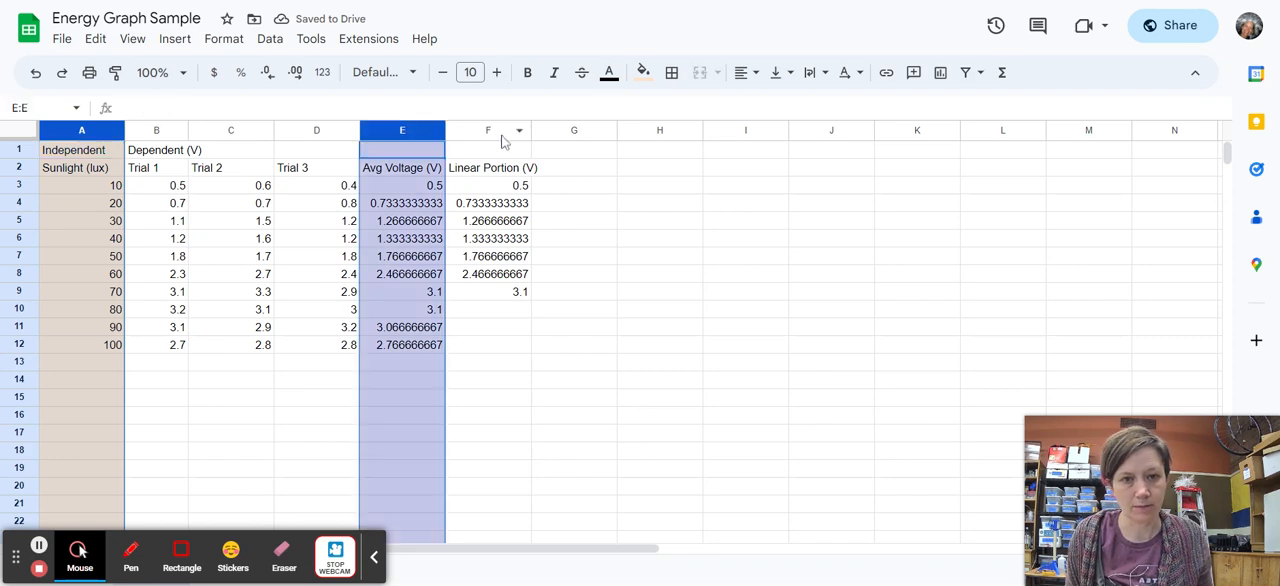
left_click(490, 131, "ctrl")
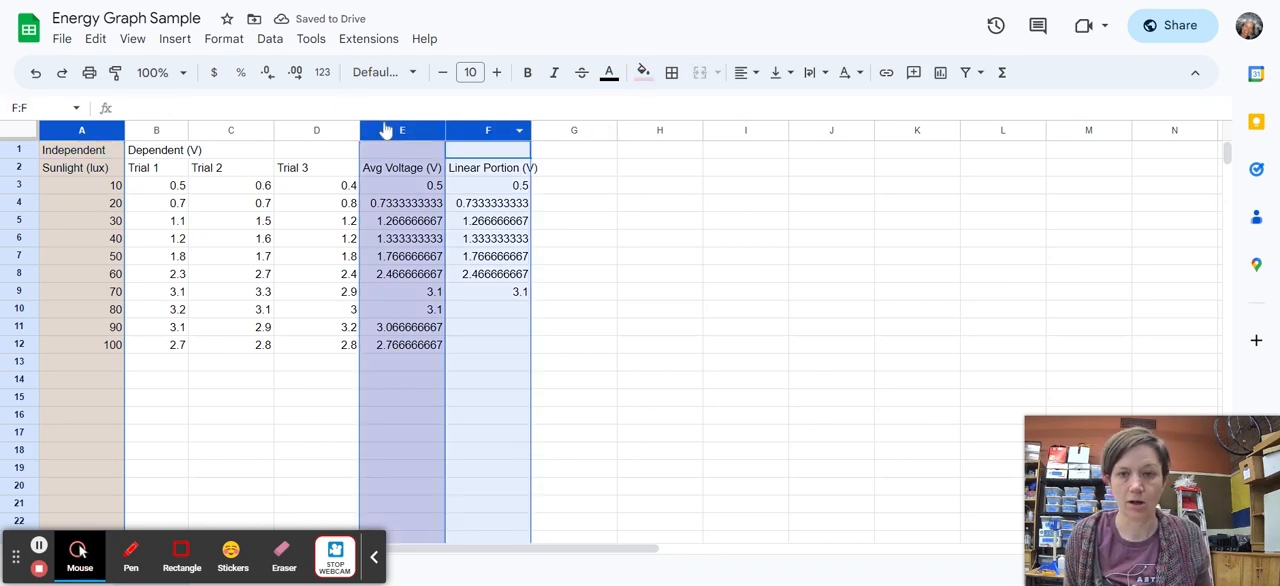
left_click(176, 40)
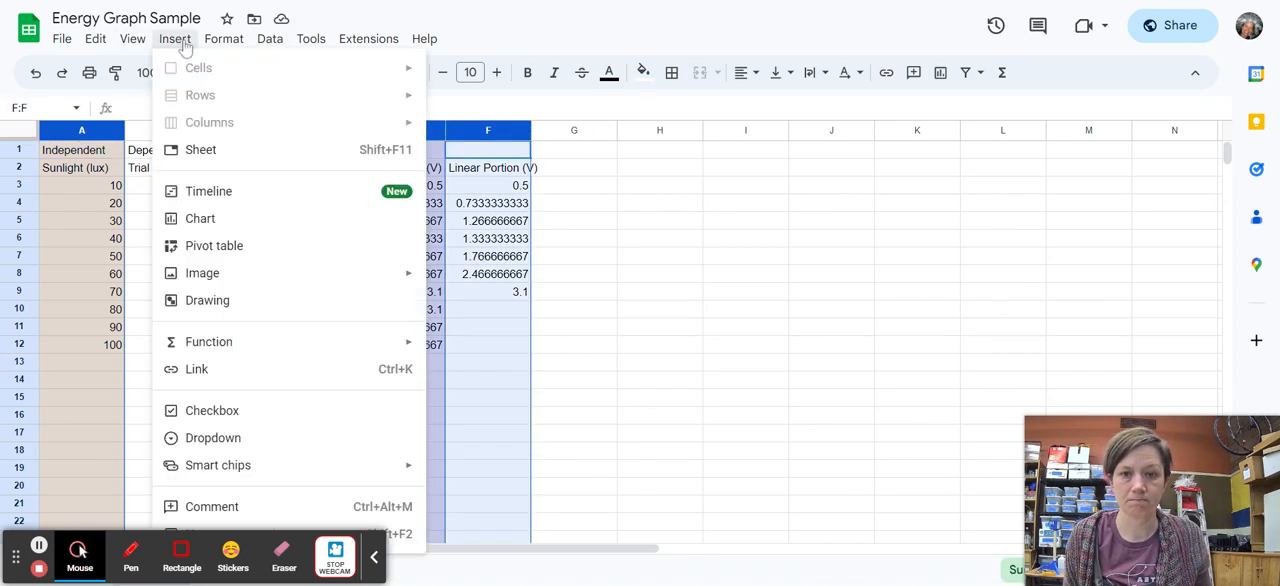
left_click(248, 231)
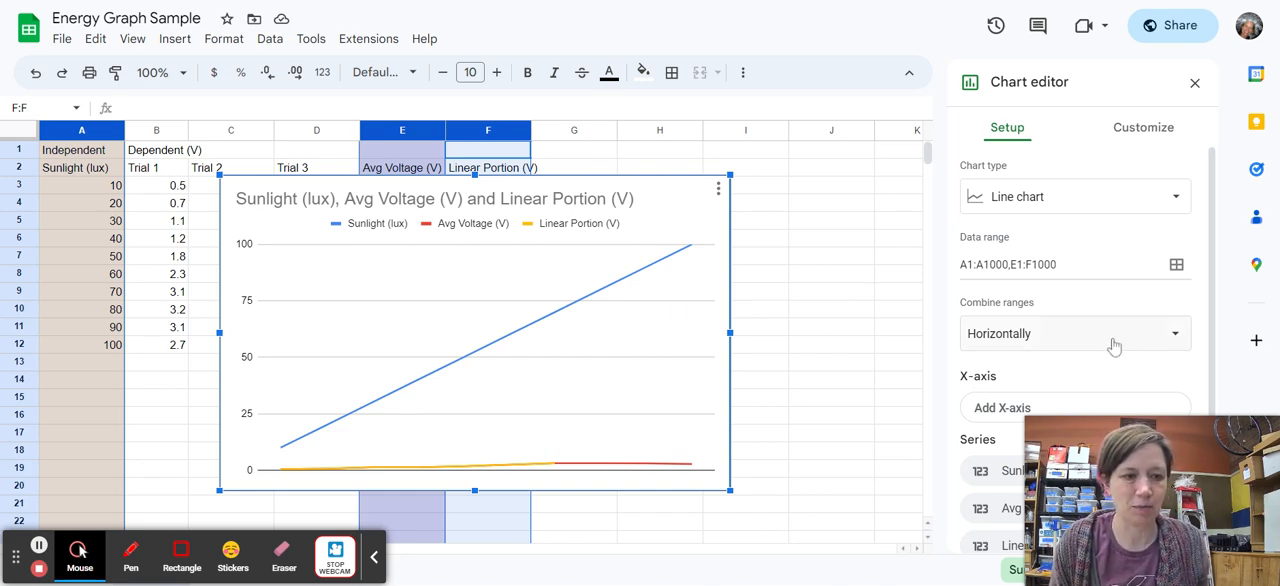
Change the chart type to a scatter chart.
left_click(1018, 200)
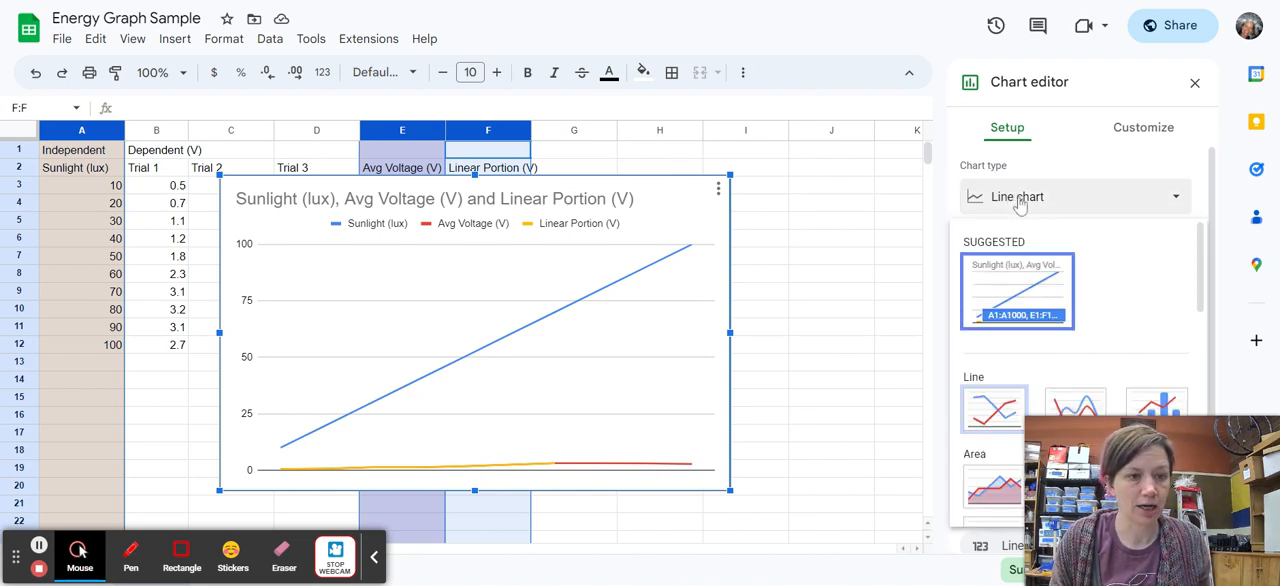
scroll(1116, 305, "down", 5)
scroll(1116, 305, "down", 3)
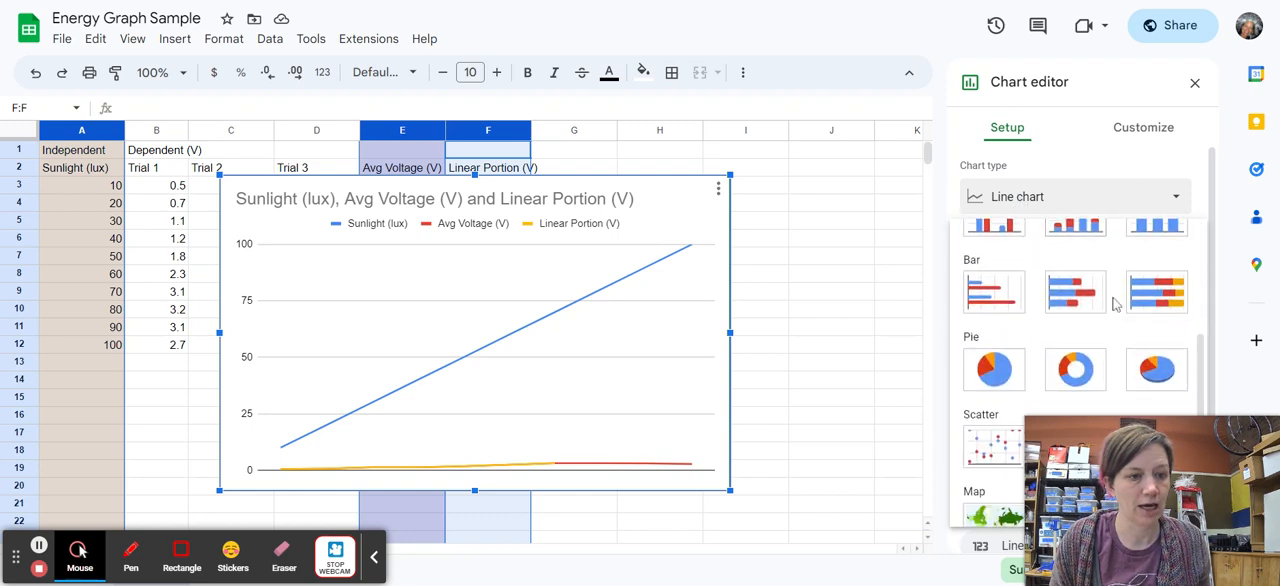
left_click(1009, 345)
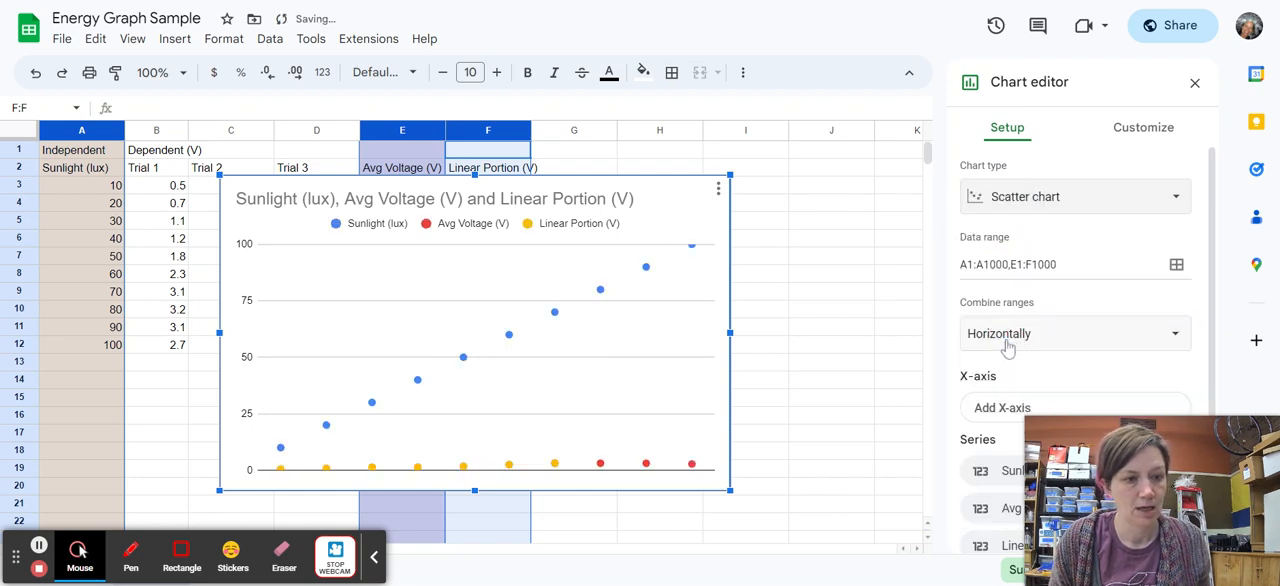
Set Sunlight (lux) as the chart's X-axis.
scroll(1104, 274, "down", 2)
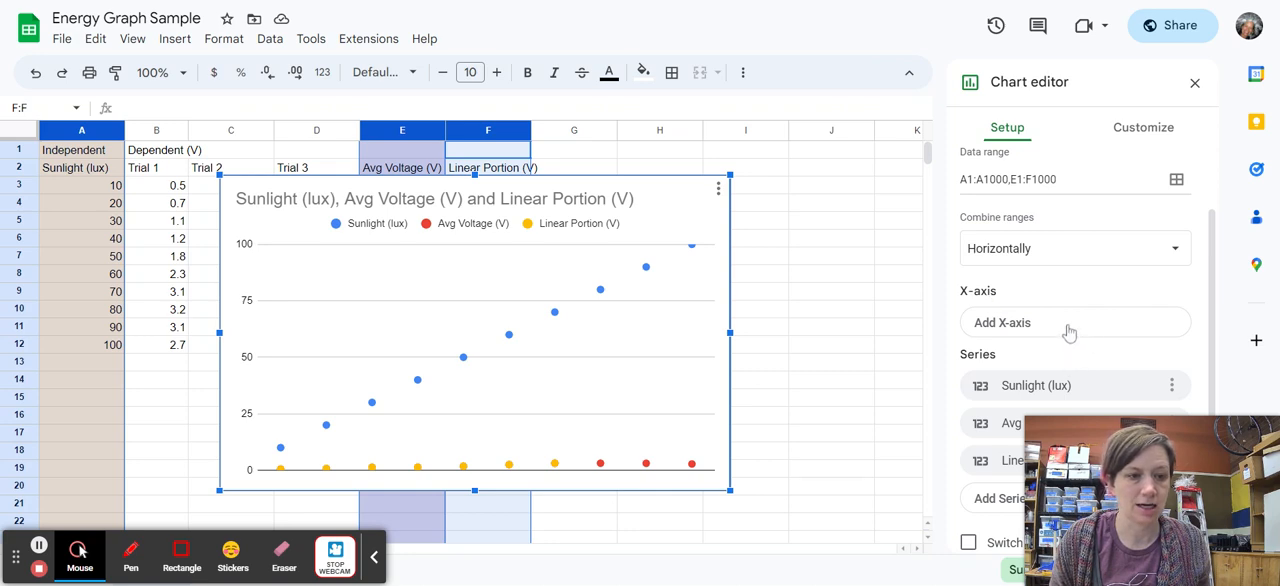
scroll(1110, 385, "down", 2)
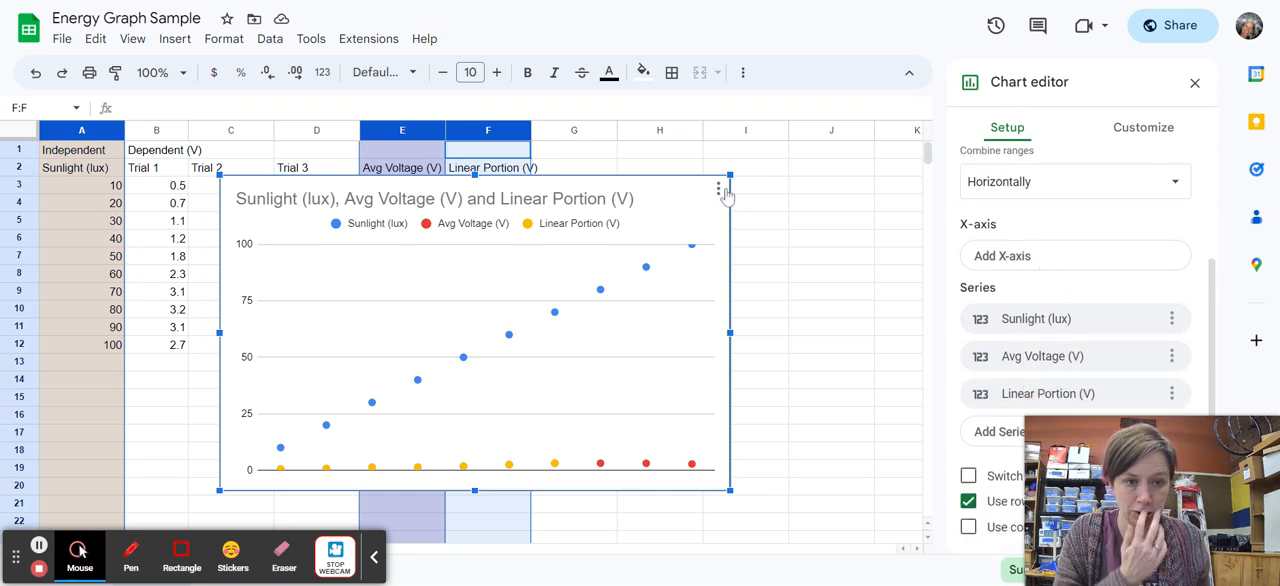
left_click(1076, 330)
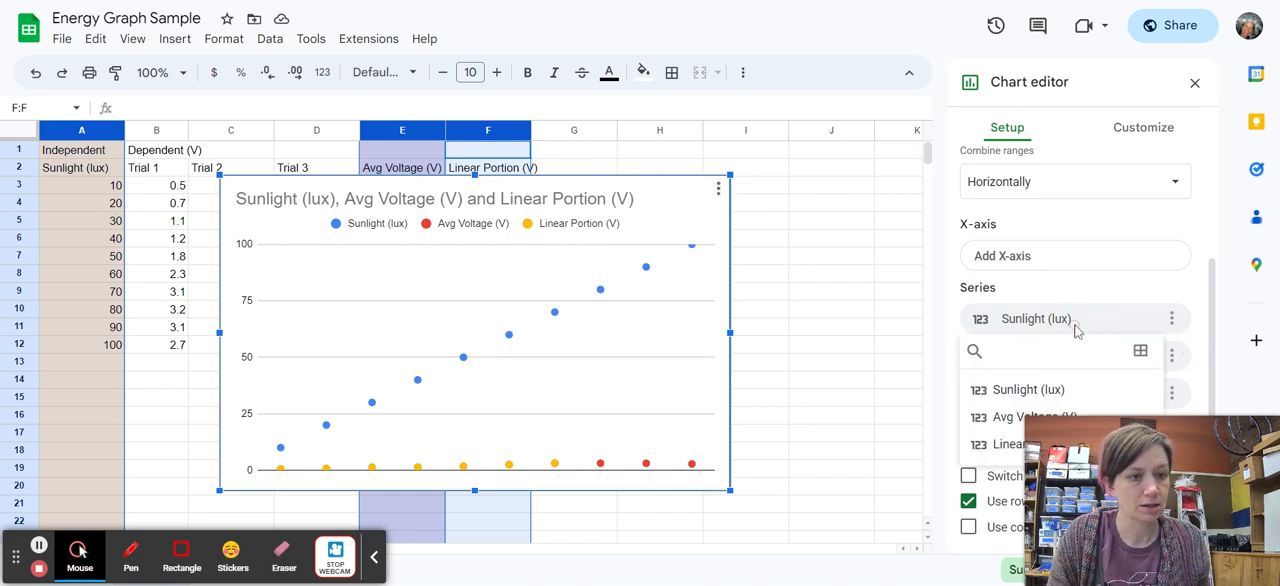
left_click(1091, 258)
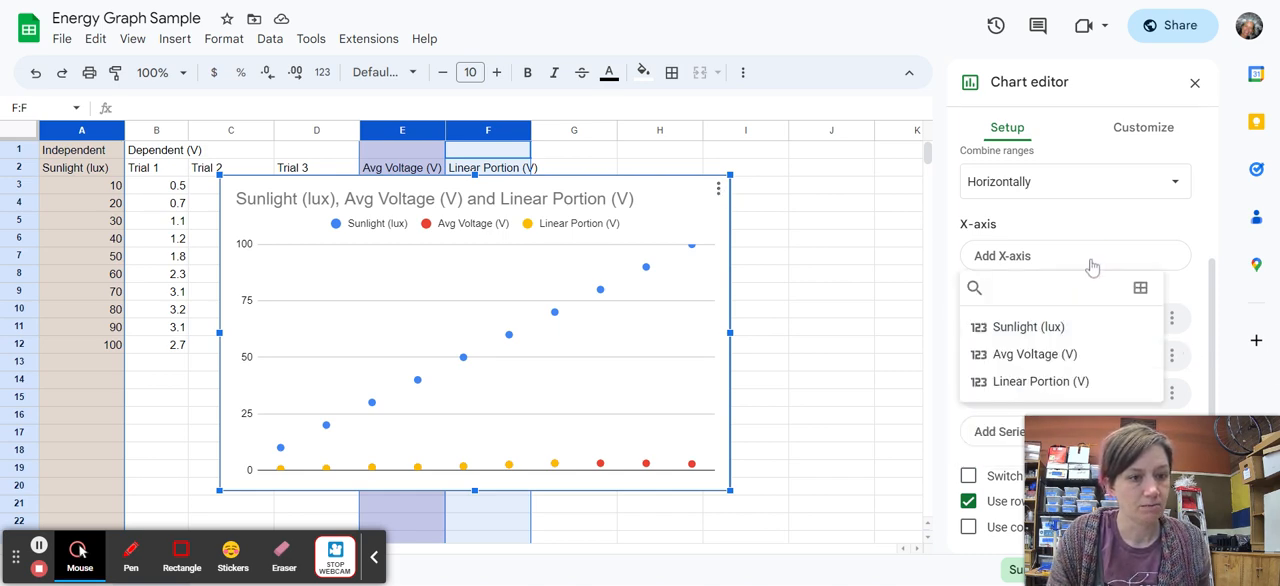
left_click(1038, 335)
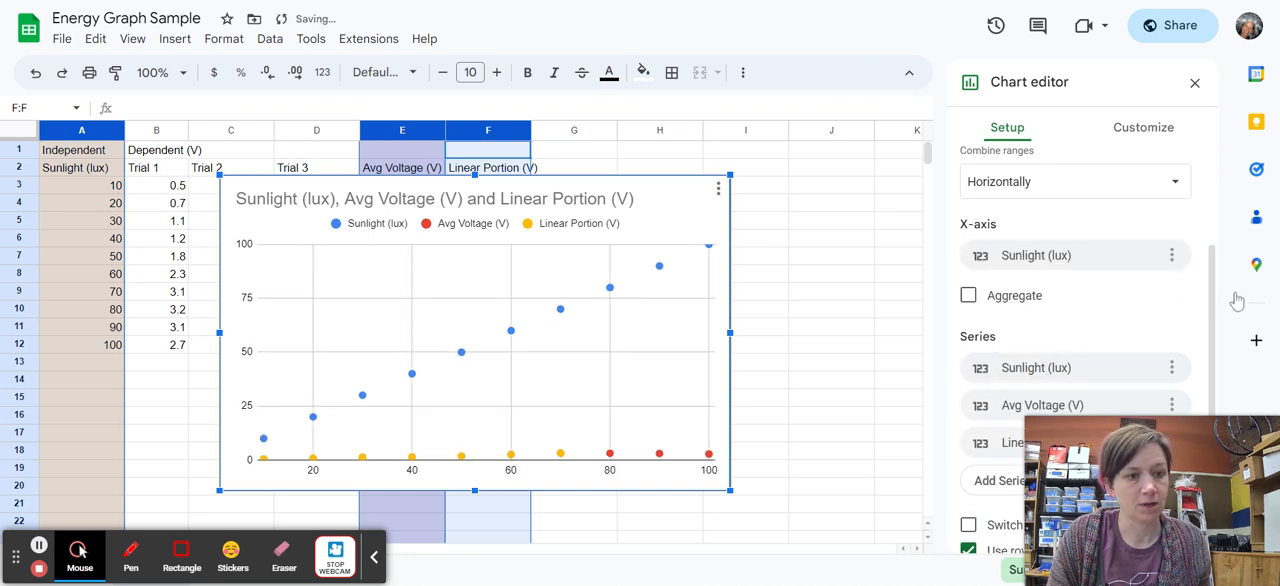
Remove Sunlight (lux) from the chart's series.
scroll(1104, 276, "down", 1)
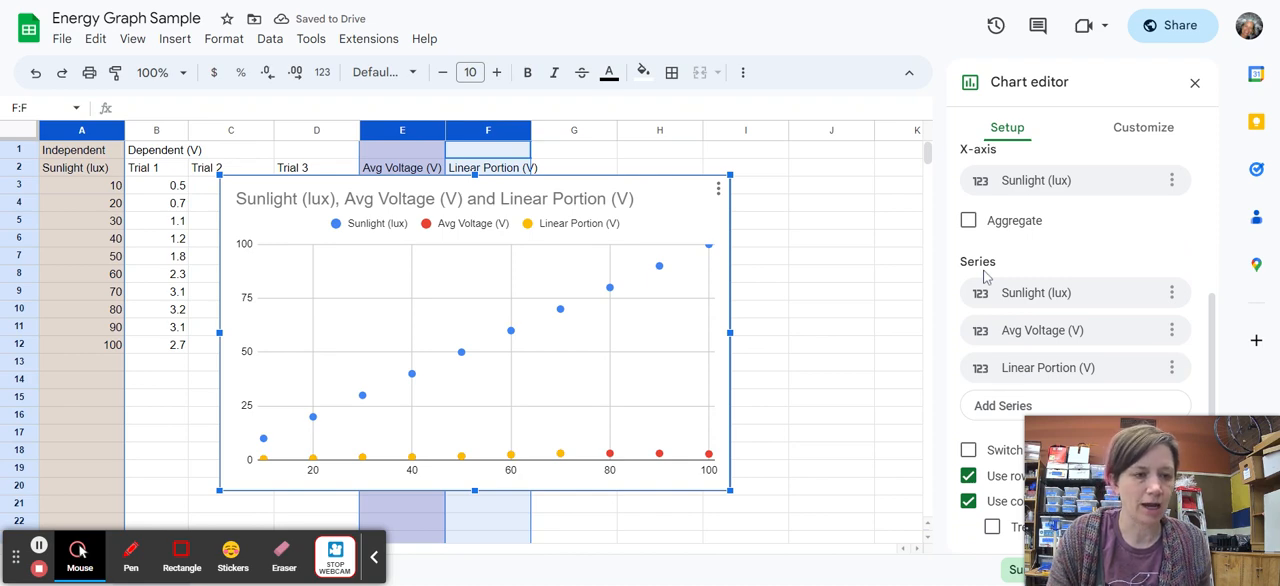
left_click(1172, 292)
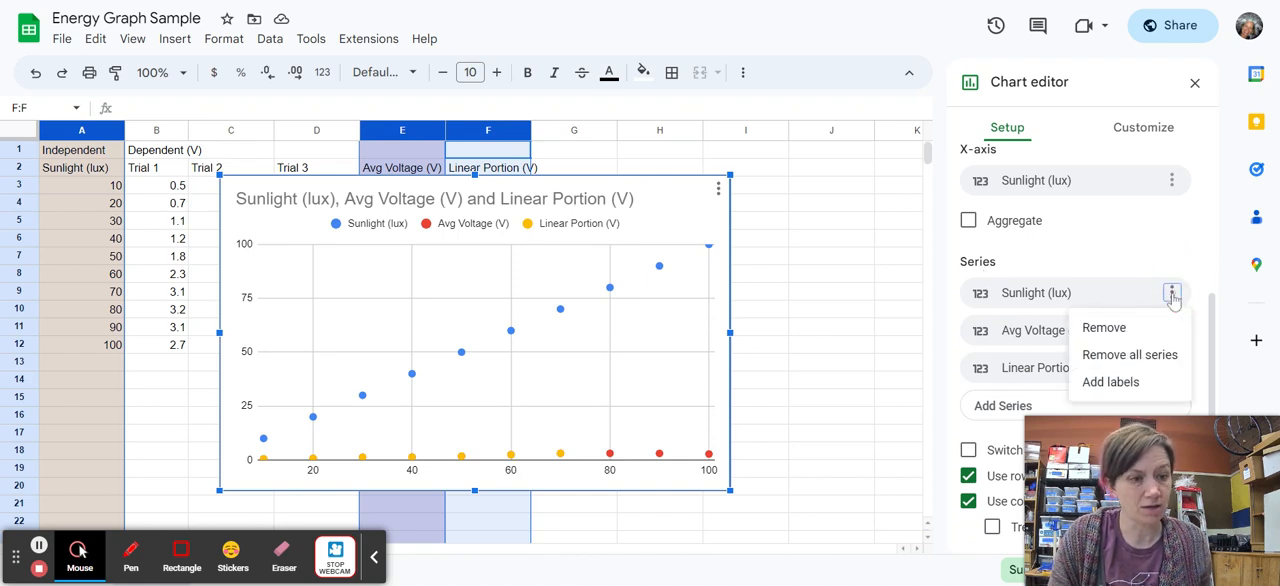
left_click(1104, 328)
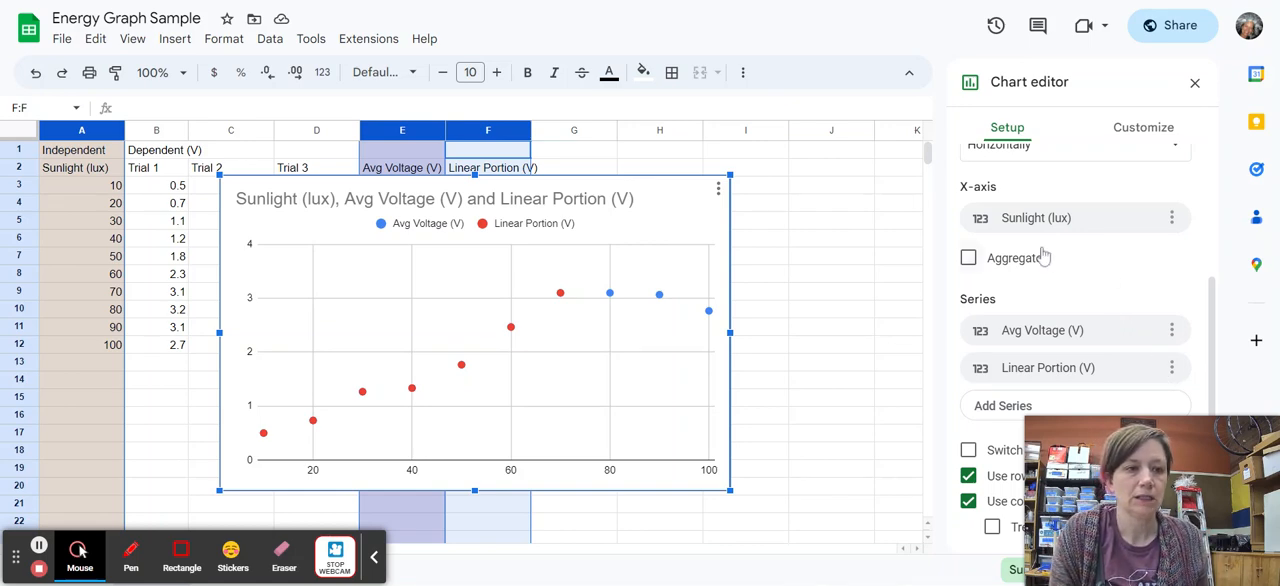
Add error bars to all series of the chart and set their type to Constant.
left_click(1143, 127)
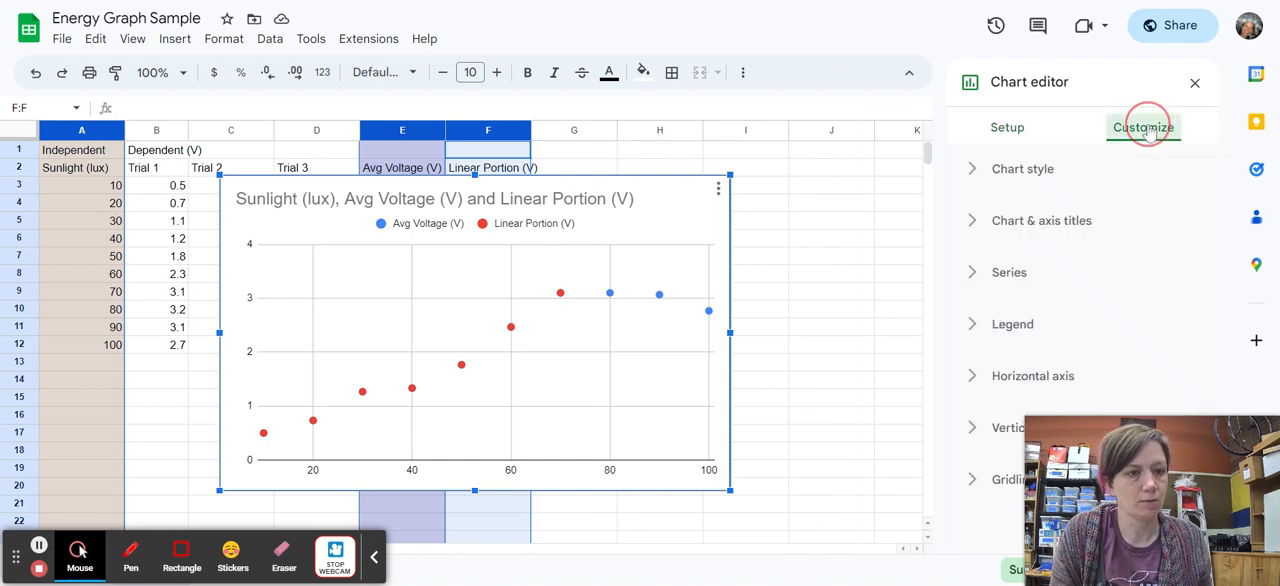
left_click(1011, 273)
scroll(1135, 261, "down", 5)
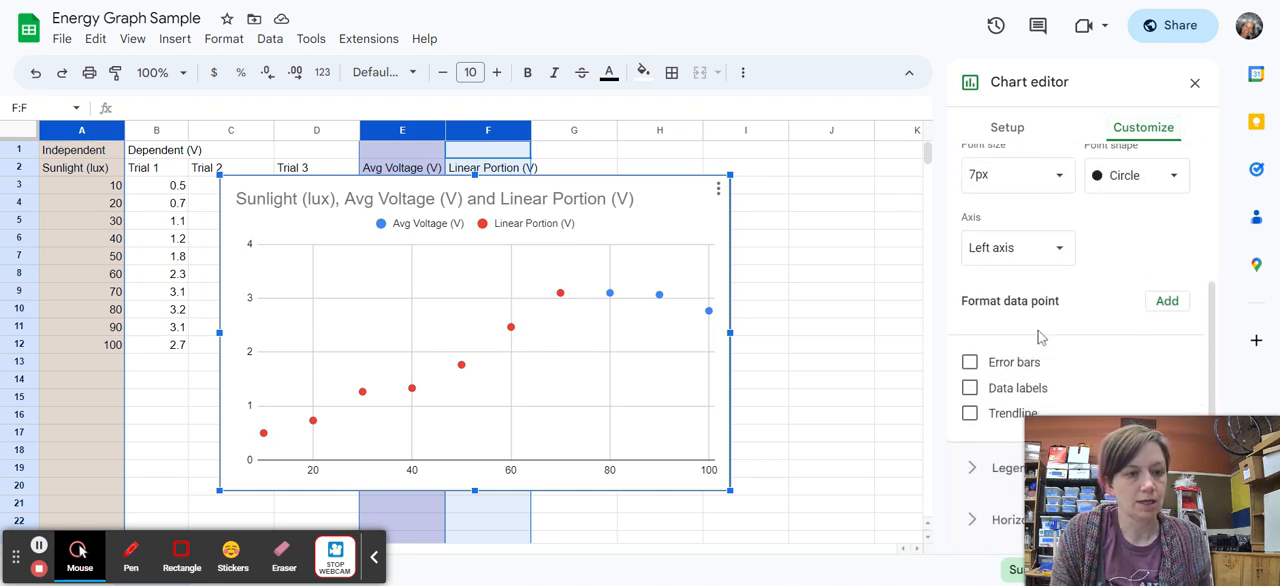
left_click(970, 364)
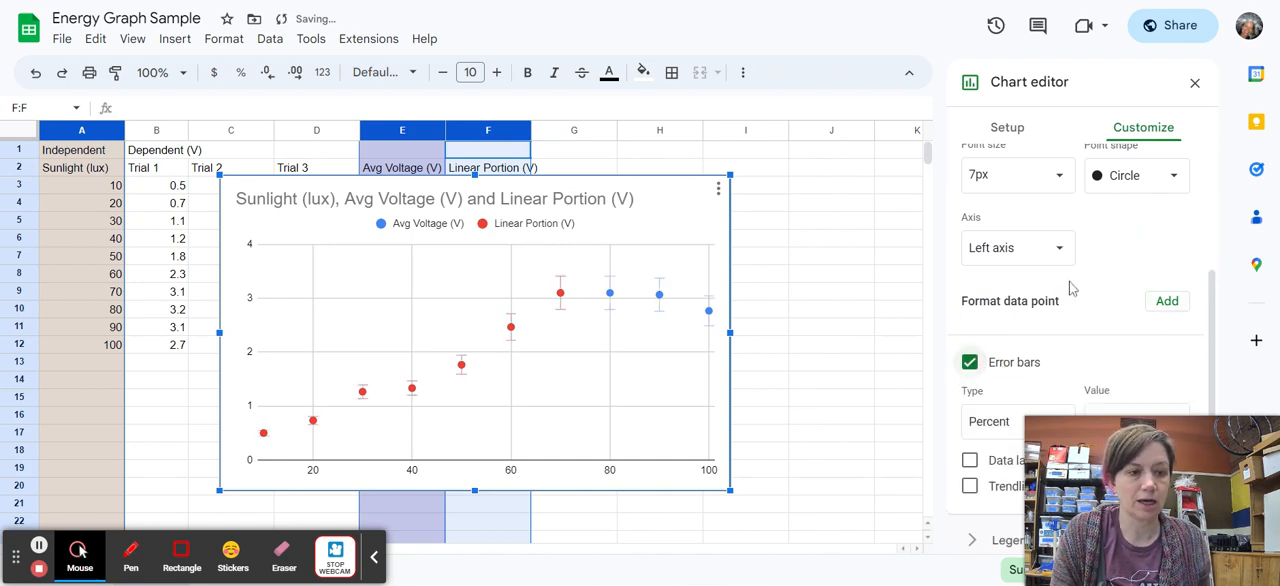
scroll(1069, 281, "down", 1)
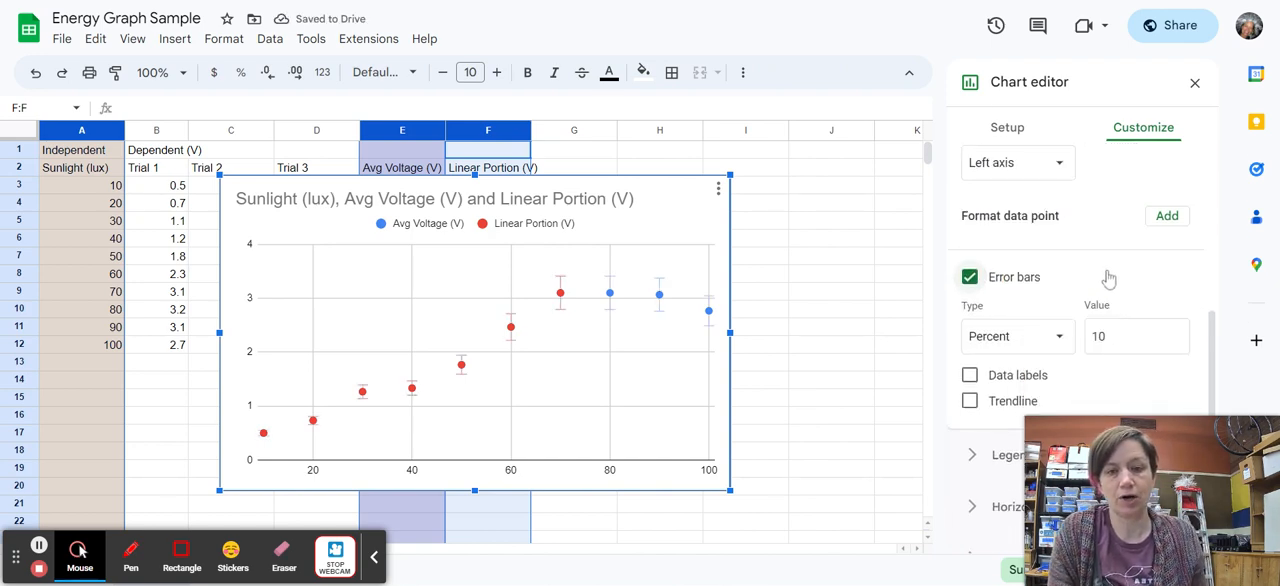
left_click(1038, 337)
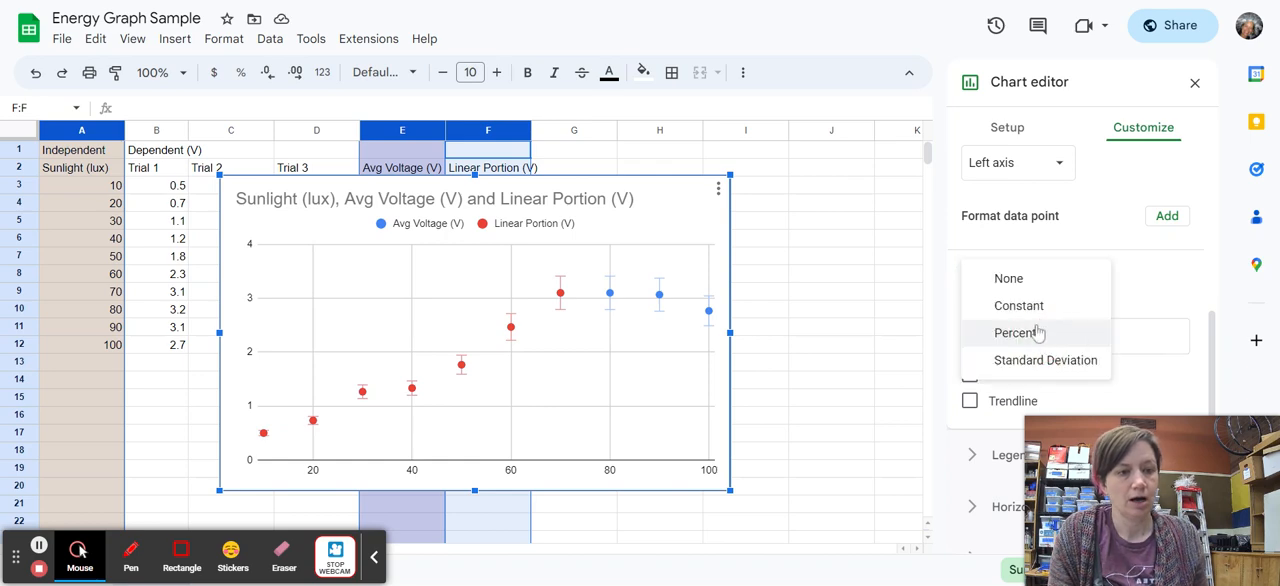
left_click(1018, 306)
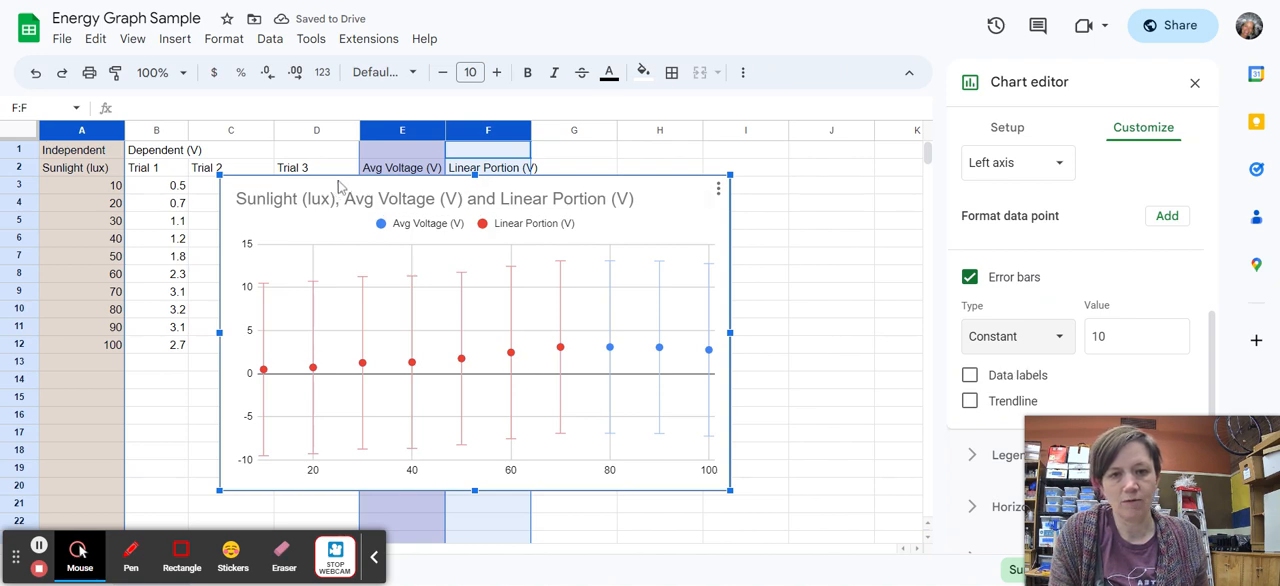
Move the chart away to check the trial data, reposition it beside the Trial 2 column, and set the constant error bar value to 0.4.
left_click_drag(507, 196, 467, 390)
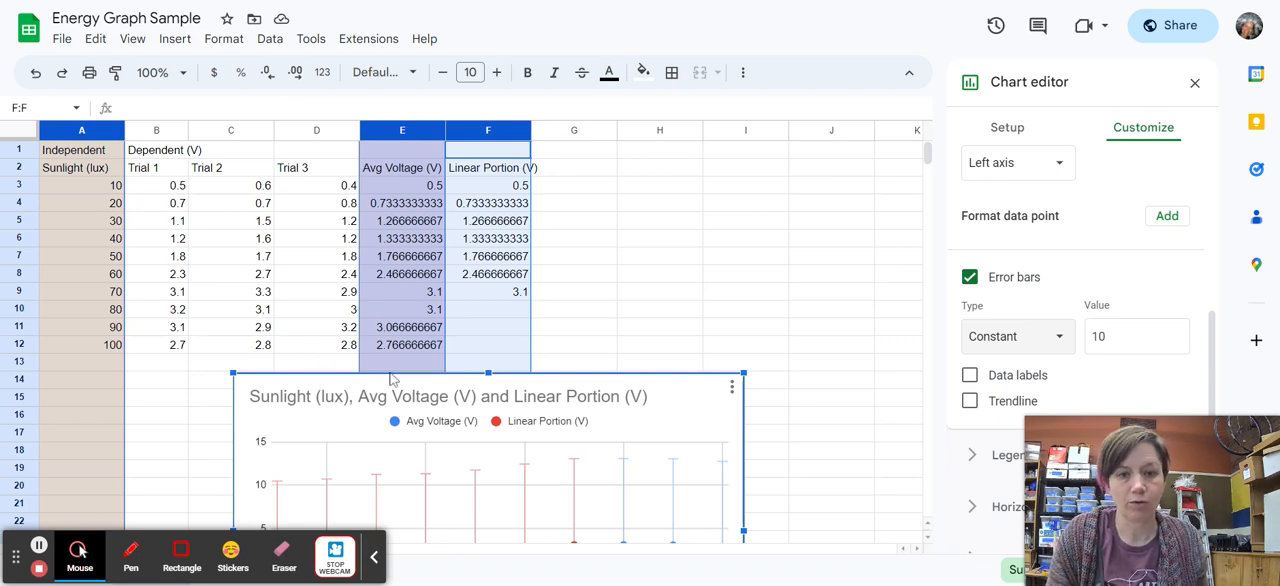
left_click_drag(392, 378, 502, 180)
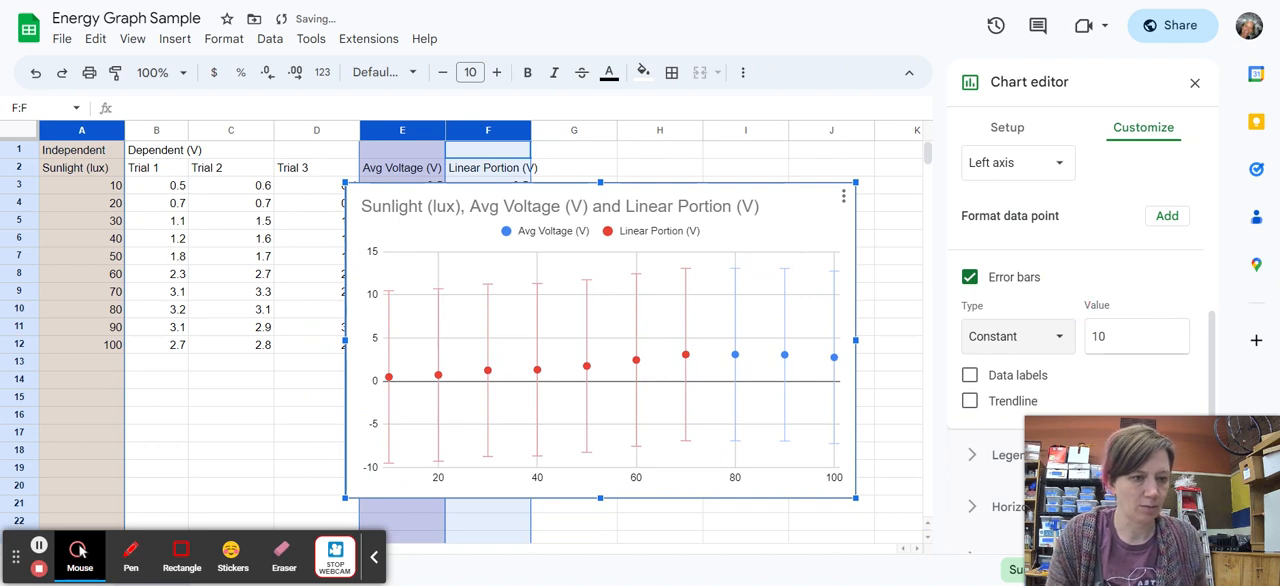
double_click(1099, 337)
type("0.4")
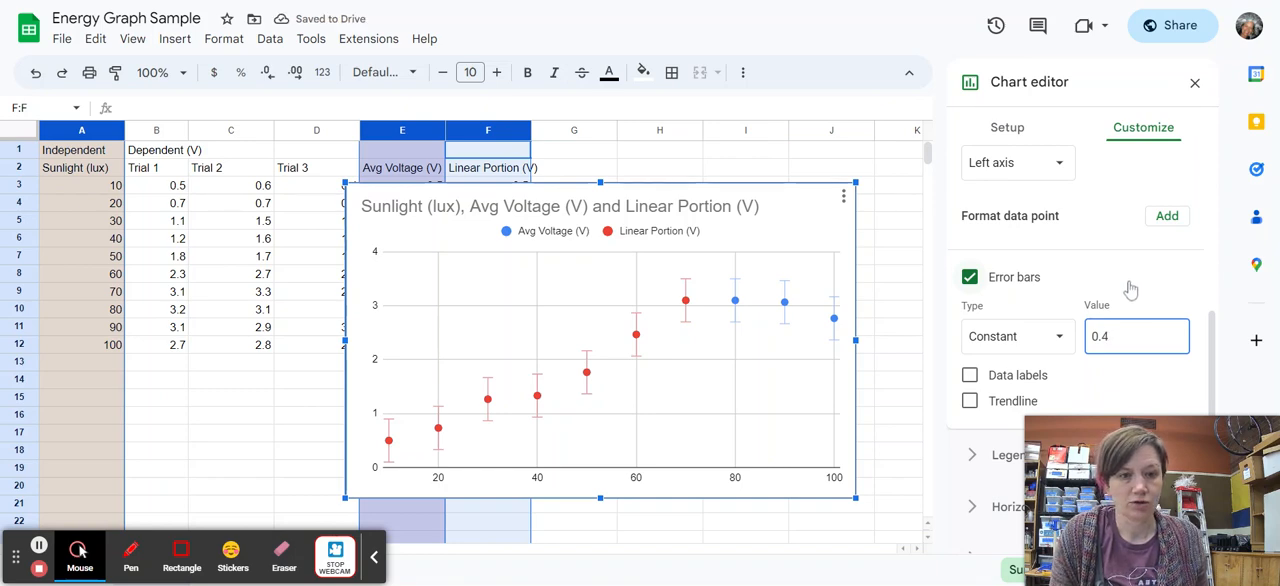
Add a linear trendline to all series of the chart.
scroll(1110, 300, "down", 1)
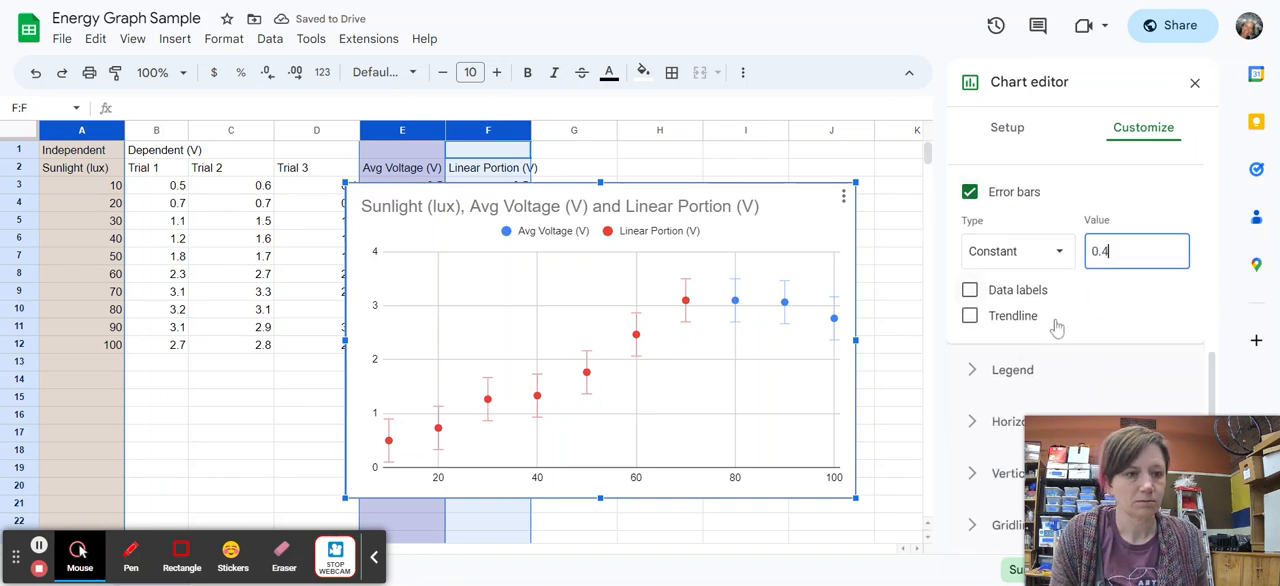
left_click(972, 318)
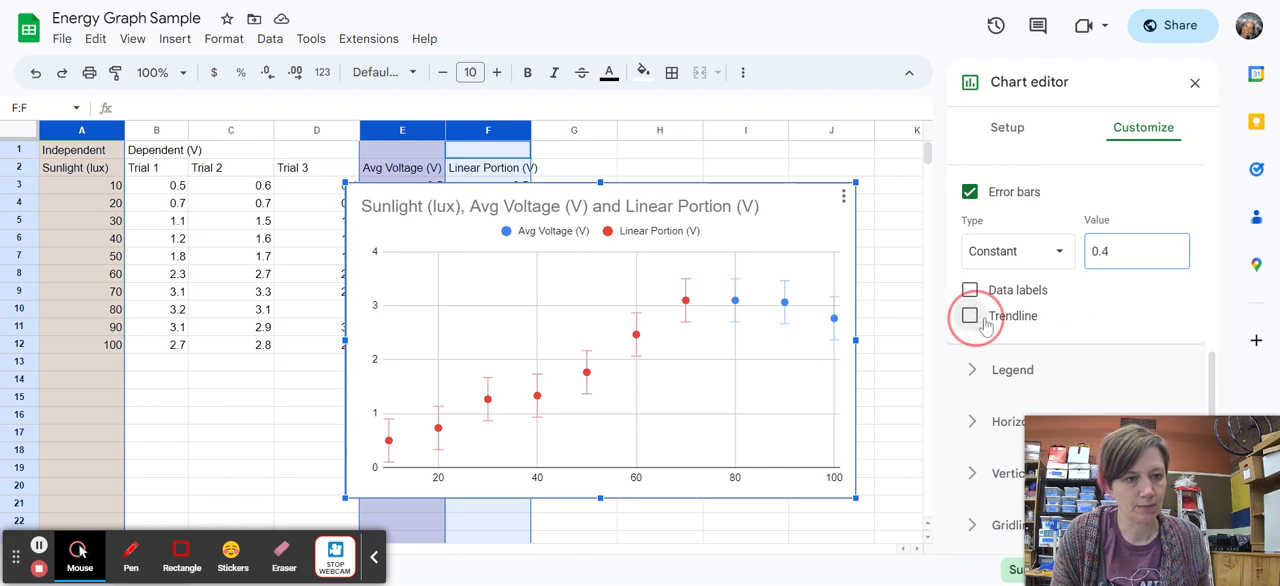
scroll(1063, 314, "down", 1)
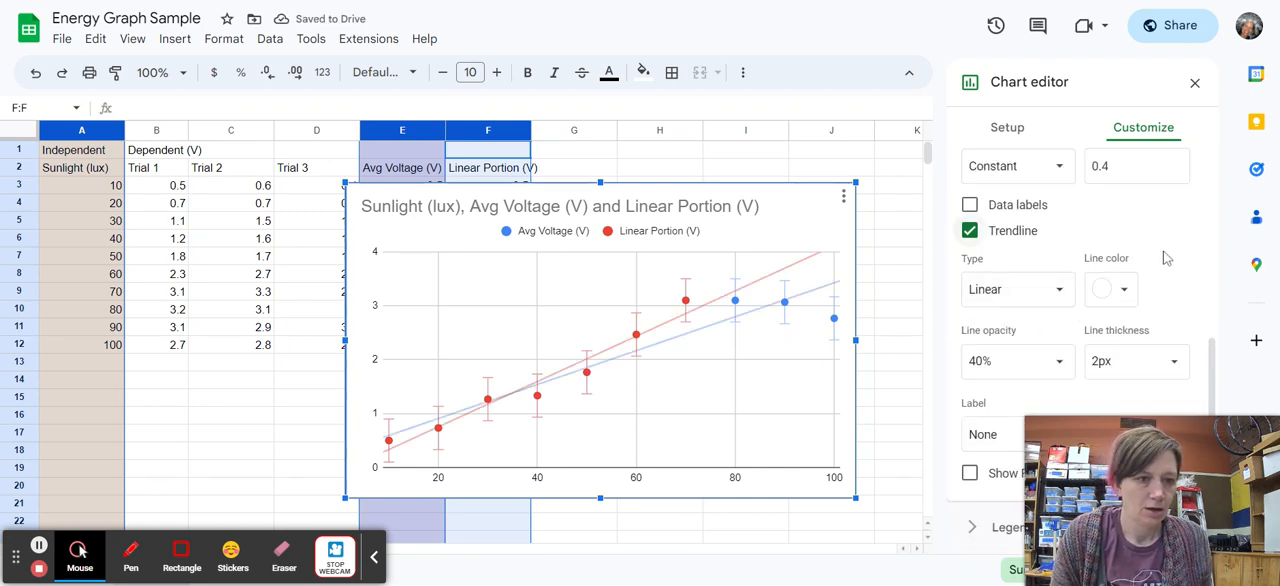
scroll(1165, 258, "down", 1)
scroll(1165, 258, "up", 4)
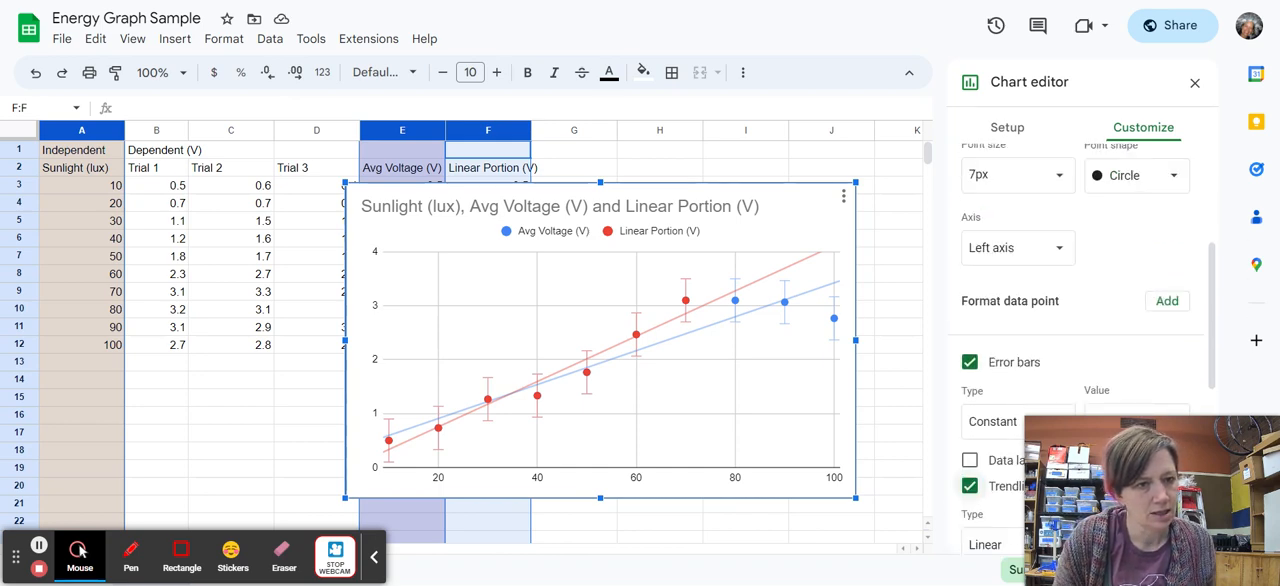
scroll(1165, 258, "up", 2)
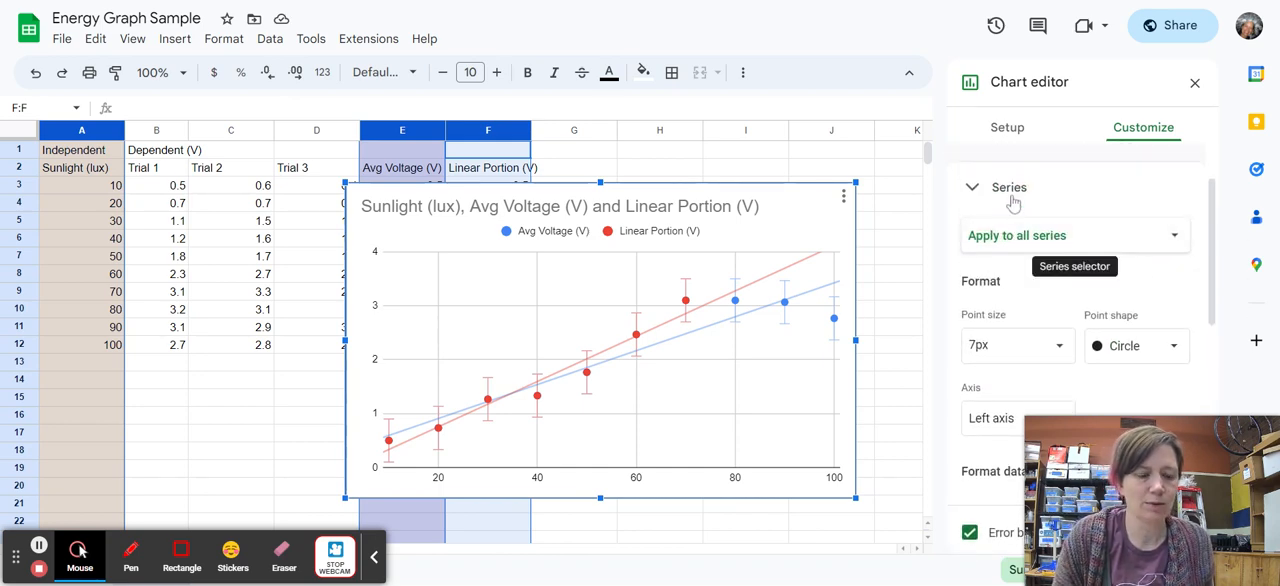
left_click(1175, 240)
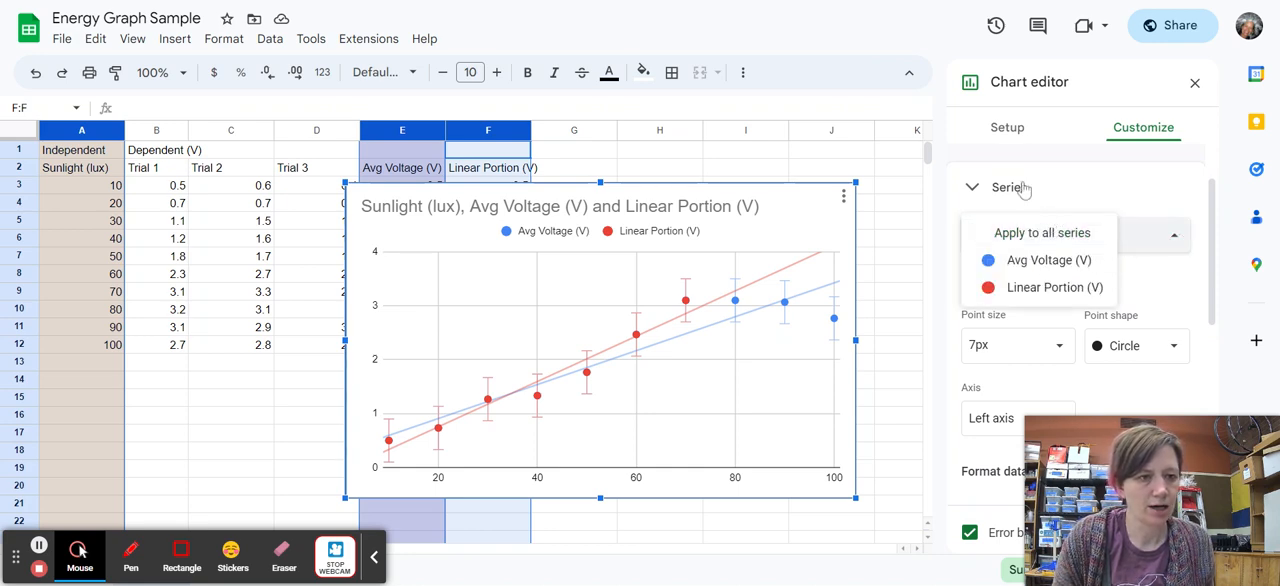
left_click(1054, 289)
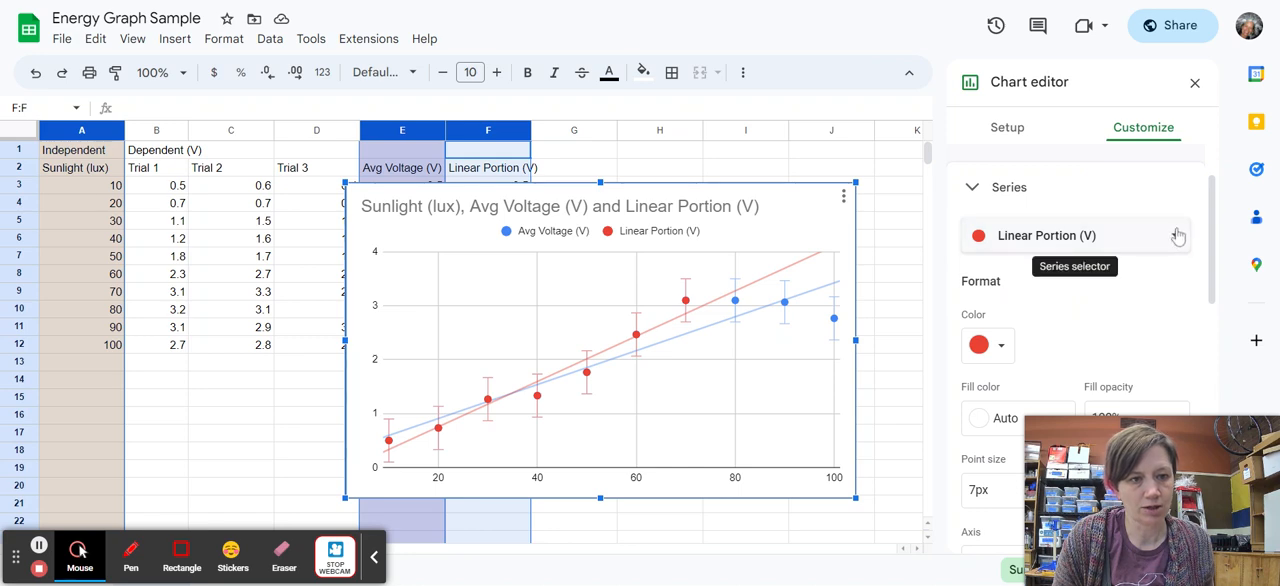
scroll(1117, 250, "down", 1)
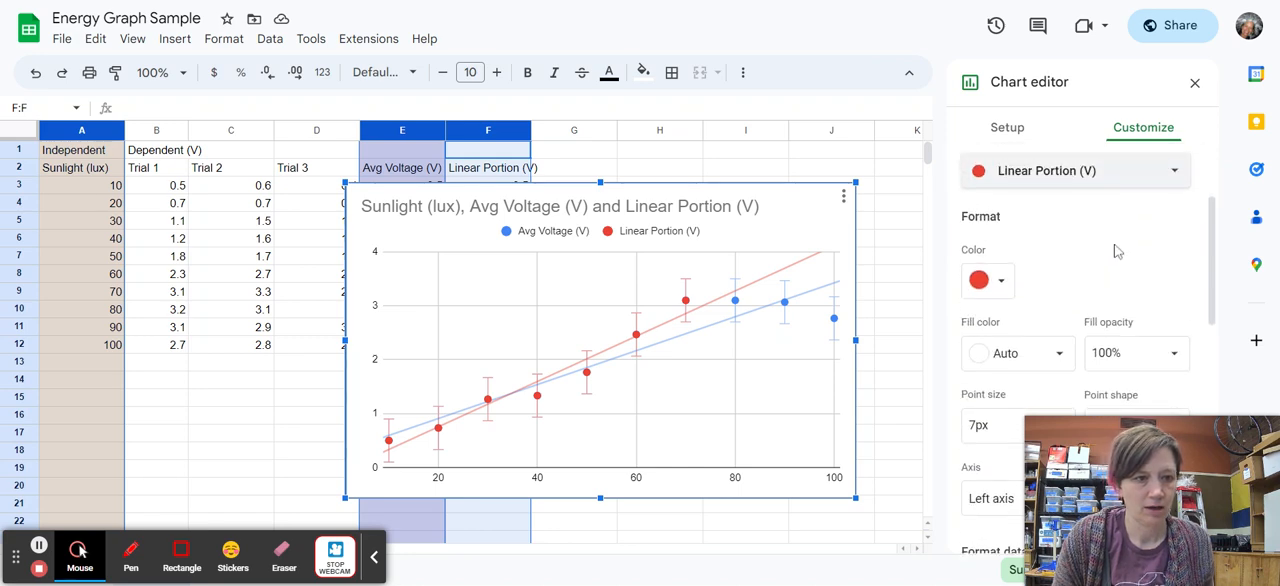
scroll(1114, 251, "up", 1)
Remove the trendline from the Avg Voltage (V) series only.
left_click(1106, 252)
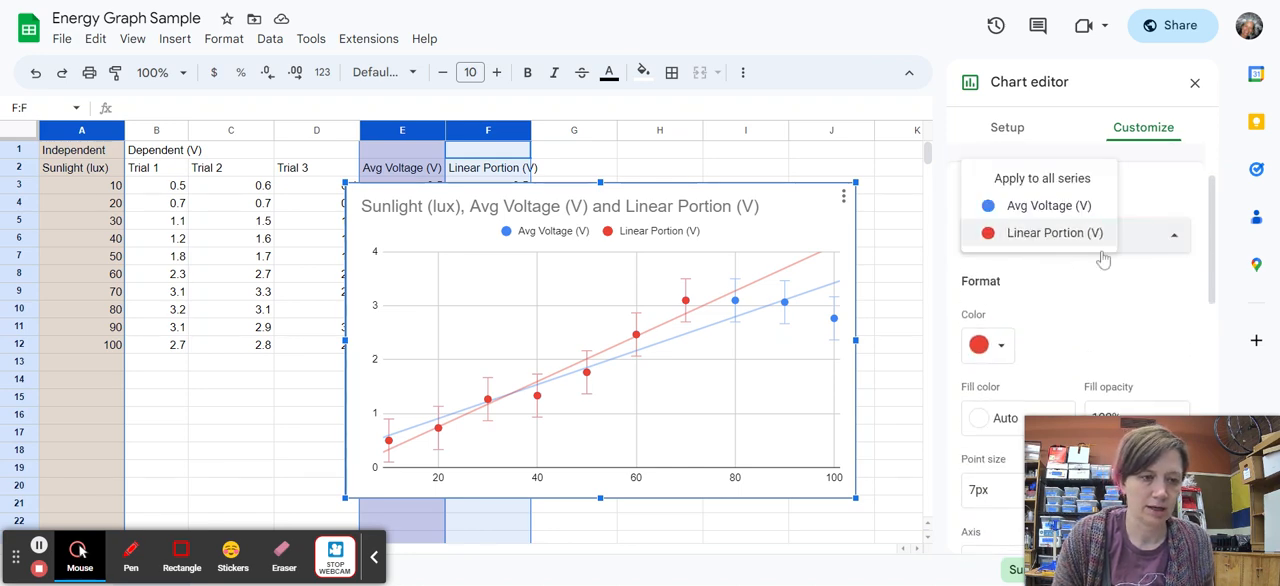
left_click(1041, 208)
scroll(1105, 289, "down", 1)
scroll(1105, 289, "down", 1)
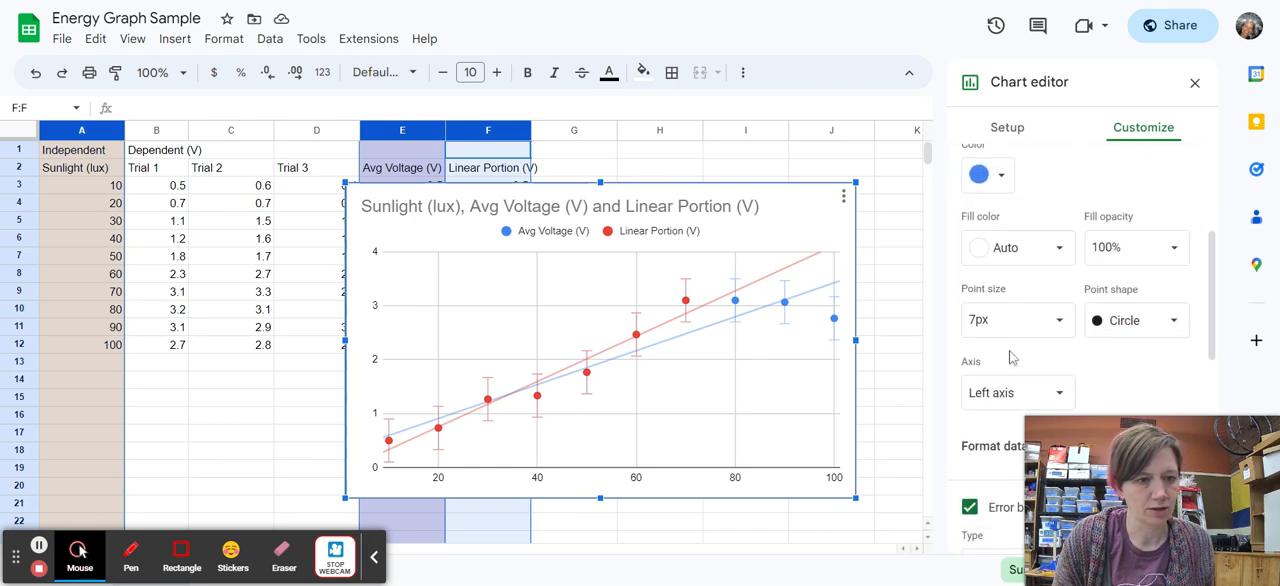
scroll(1014, 358, "down", 1)
scroll(988, 440, "down", 1)
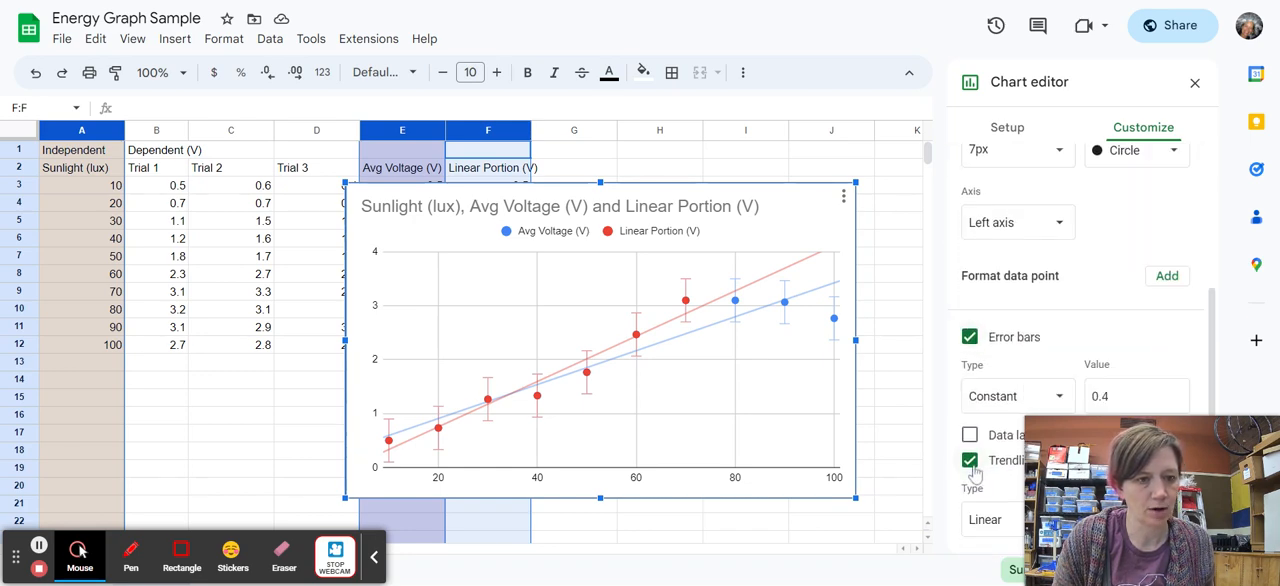
left_click(969, 460)
Label the Linear Portion (V) series' trendline with its equation and close the chart editor.
scroll(1140, 294, "up", 3)
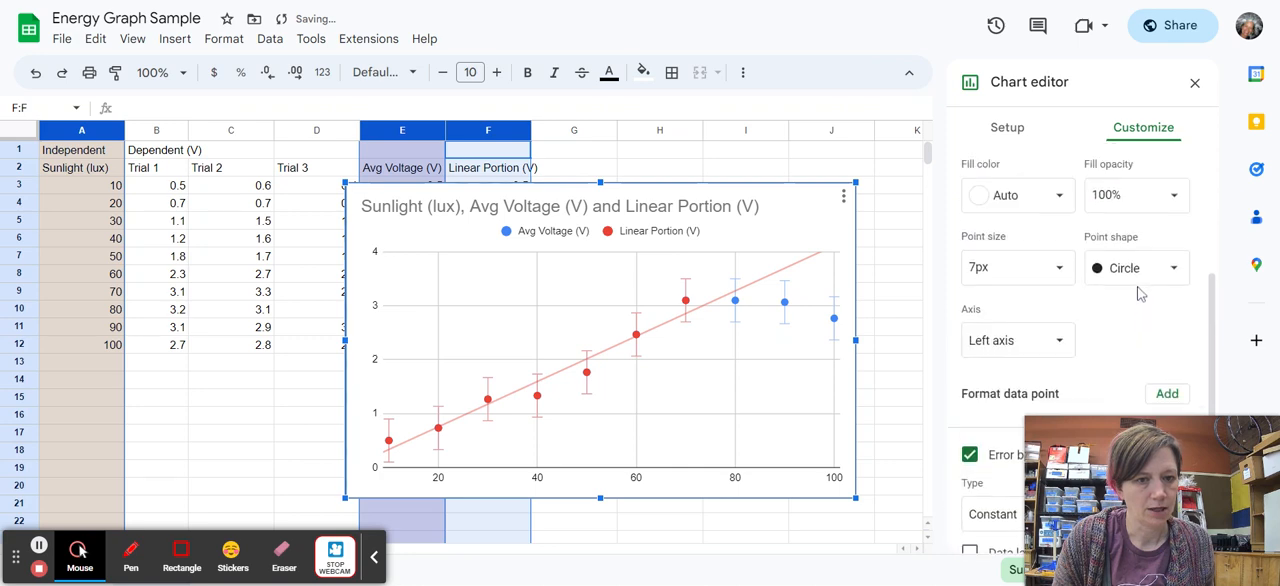
scroll(1136, 293, "up", 1)
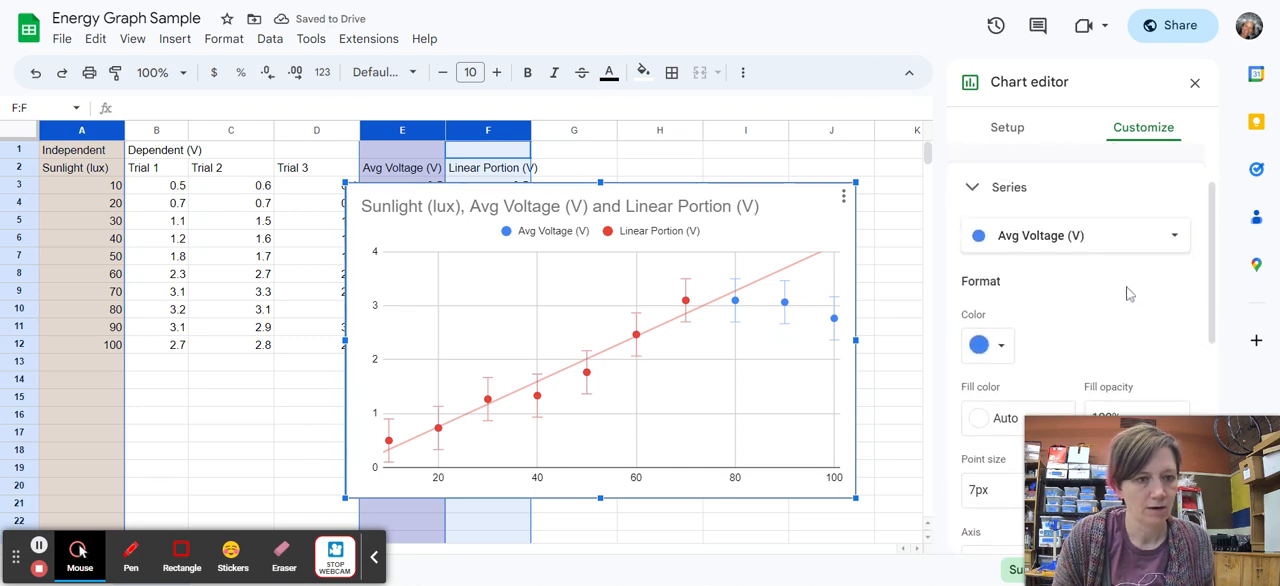
left_click(1137, 242)
left_click(1080, 262)
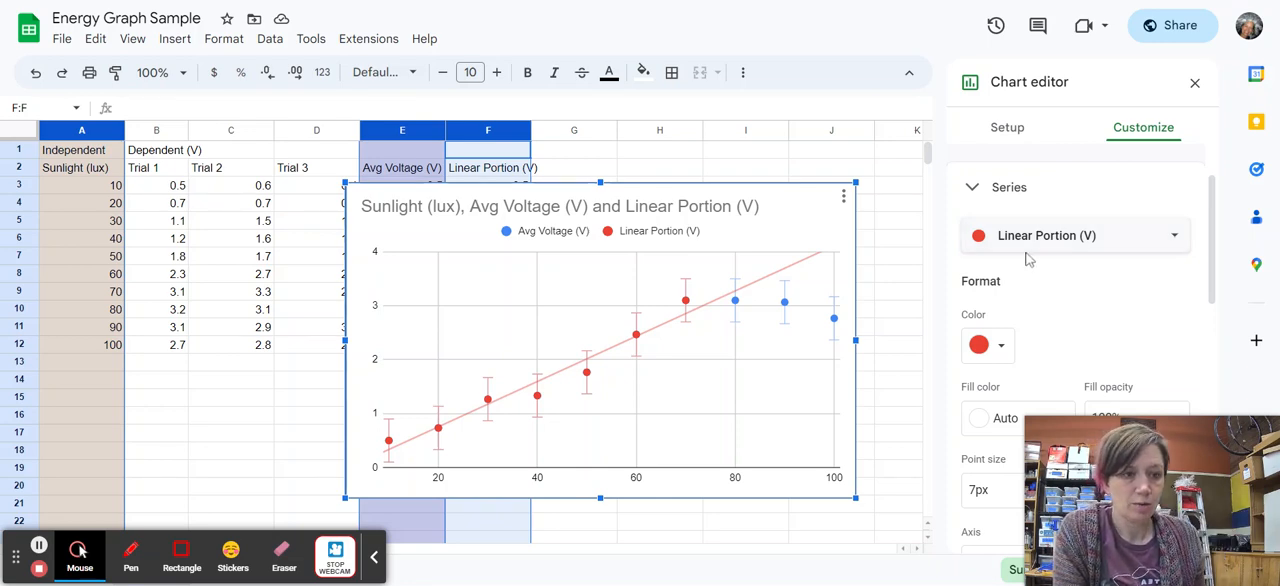
scroll(1094, 294, "down", 1)
scroll(1091, 288, "down", 7)
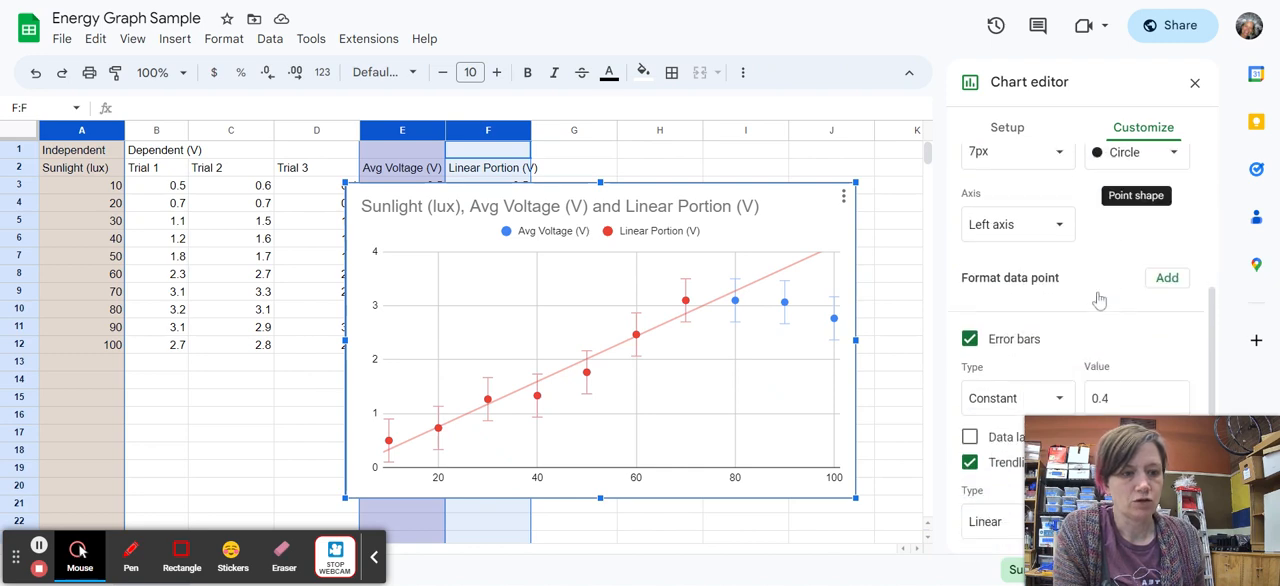
scroll(1101, 298, "down", 2)
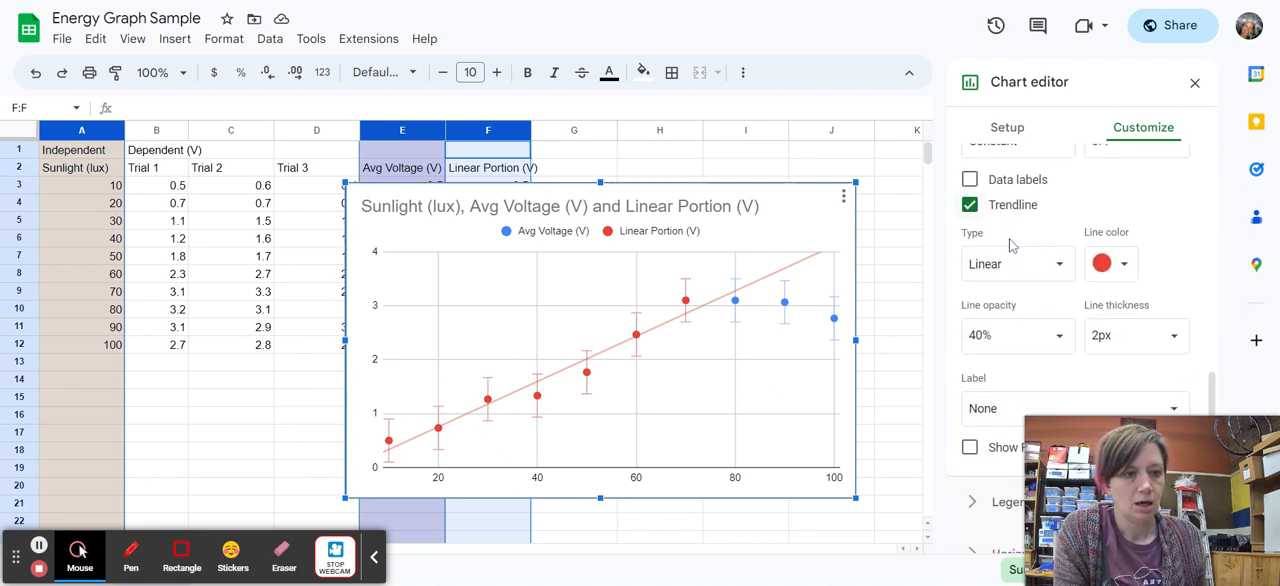
scroll(988, 305, "down", 2)
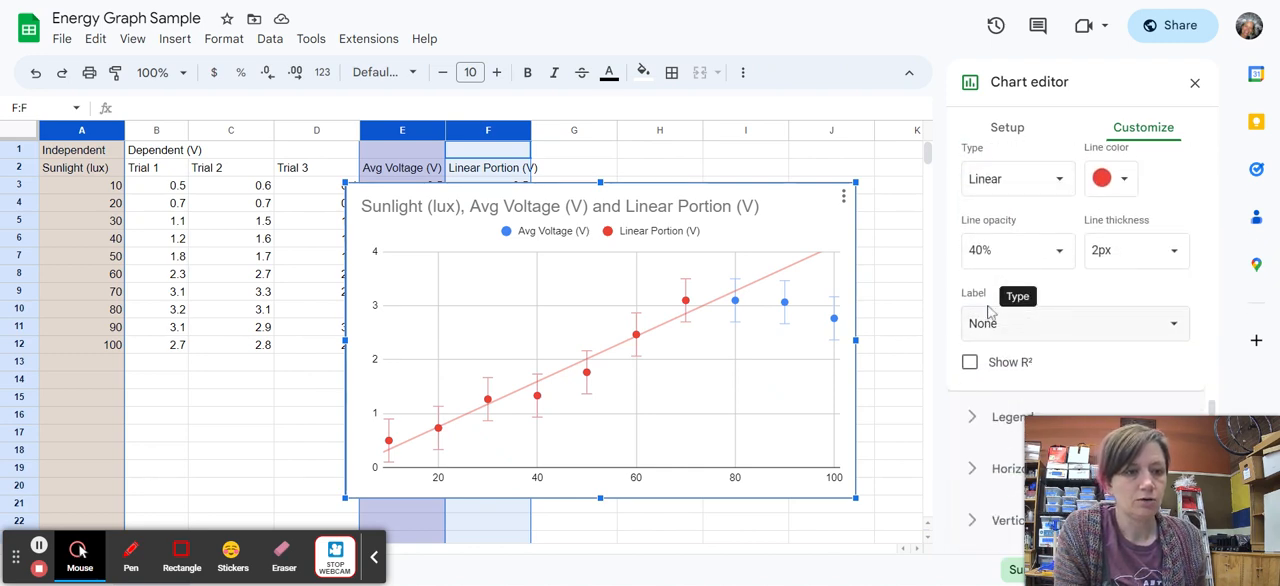
left_click(1150, 326)
left_click(1040, 378)
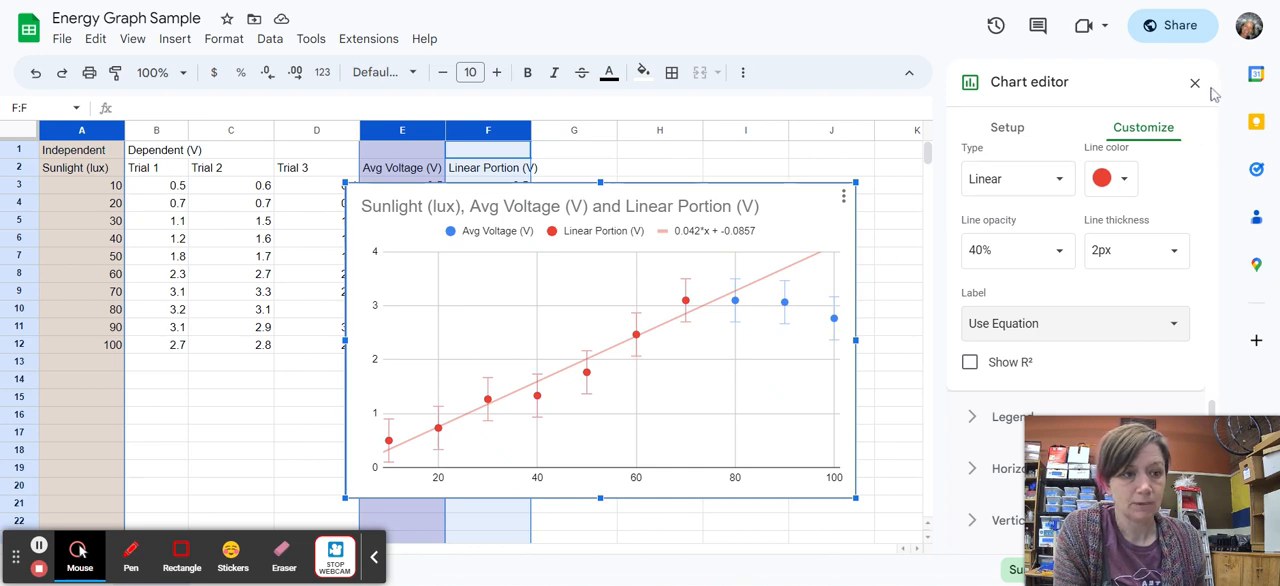
left_click(1195, 85)
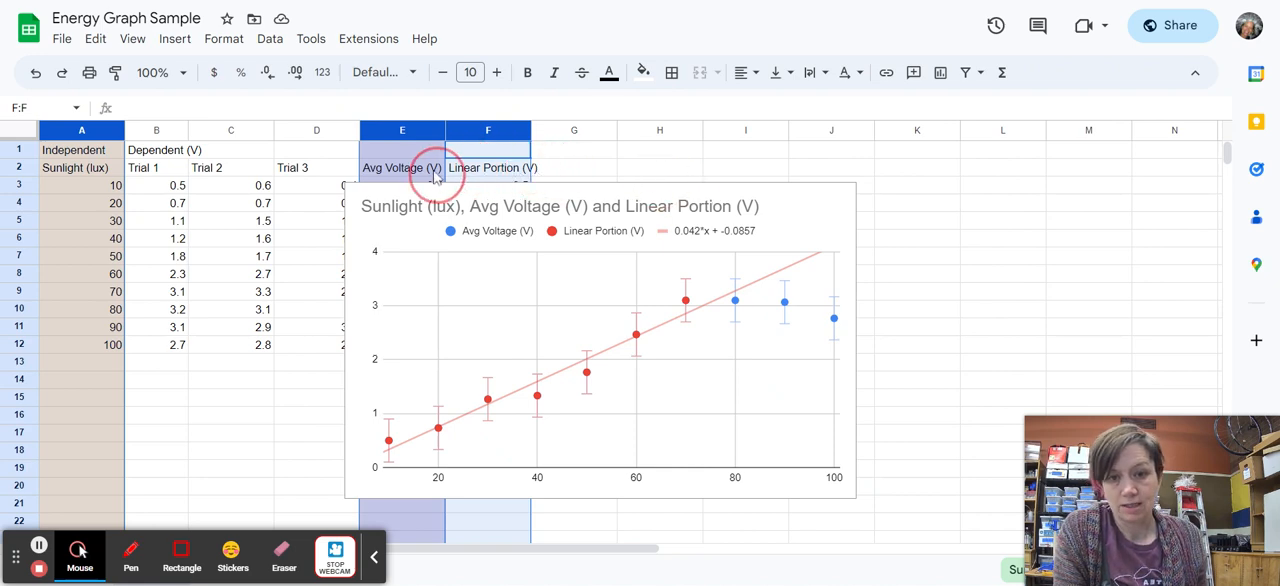
Move the chart next to column A and enter the trendline equation y = 0.042x-0.0857 in cell I2.
left_click(684, 193)
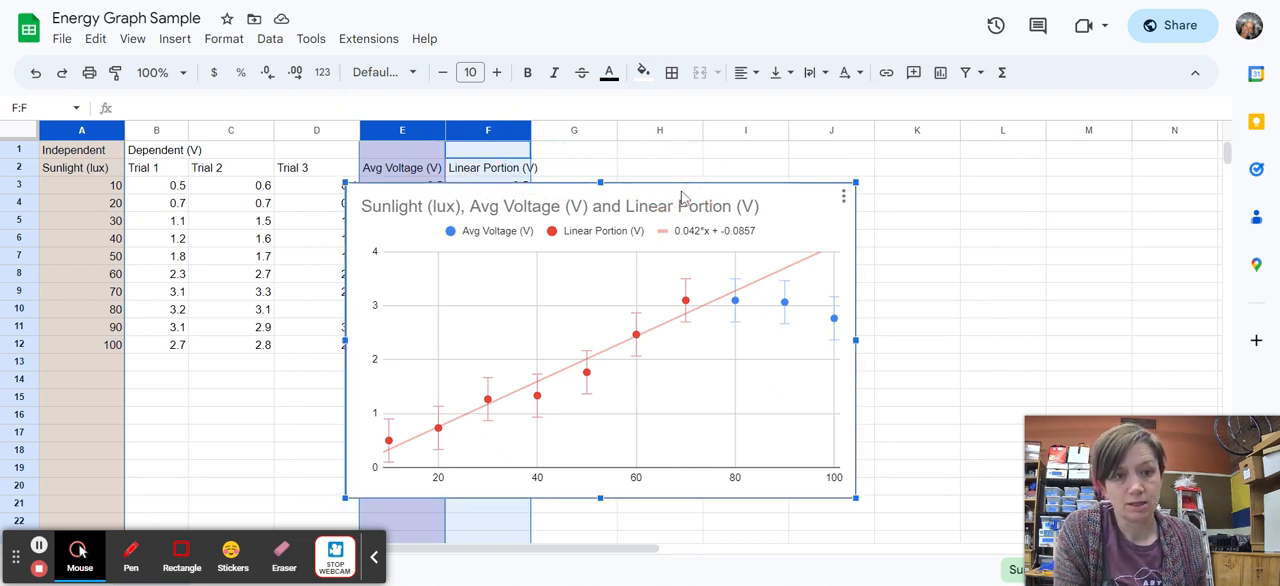
left_click_drag(682, 195, 452, 152)
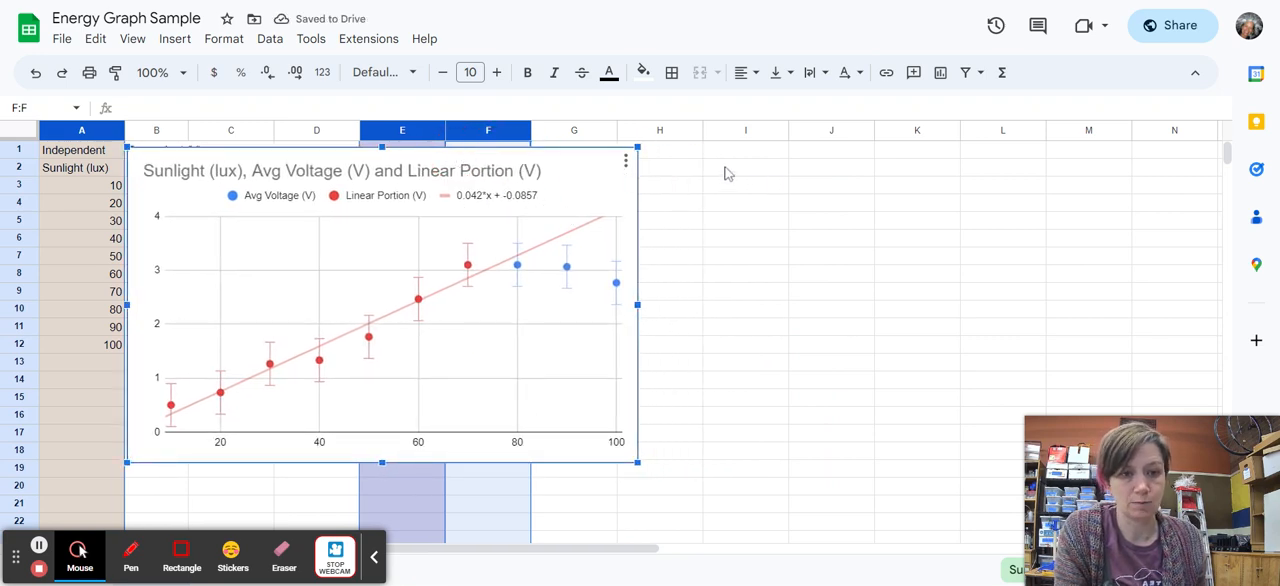
left_click(917, 164)
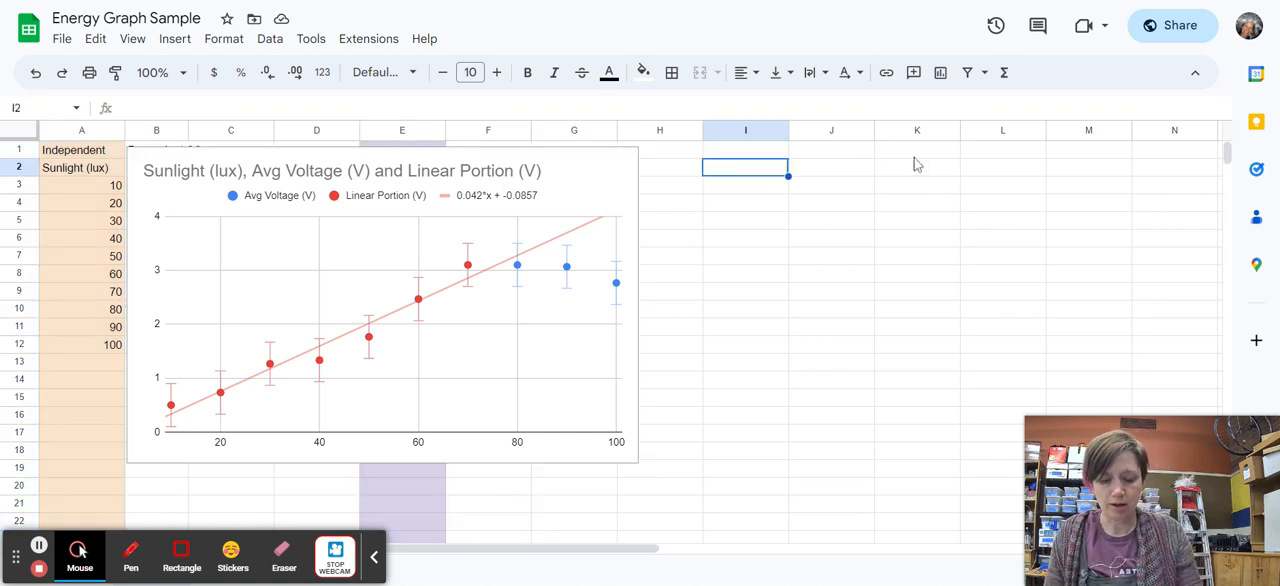
type("y = 0.042x-0.08")
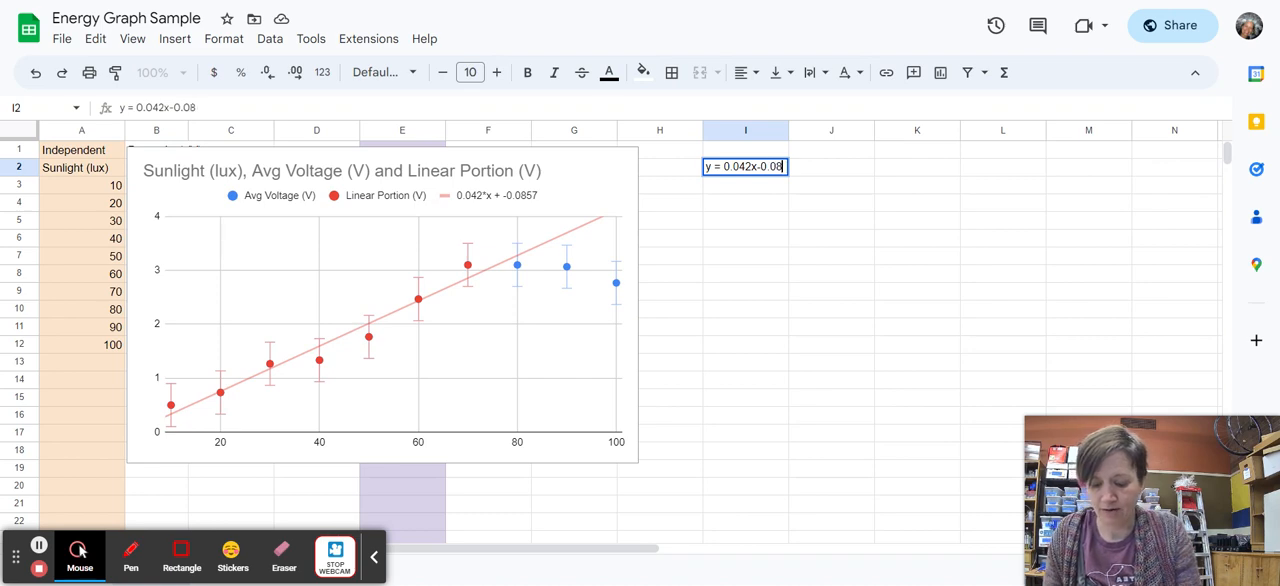
type("57")
key("Return")
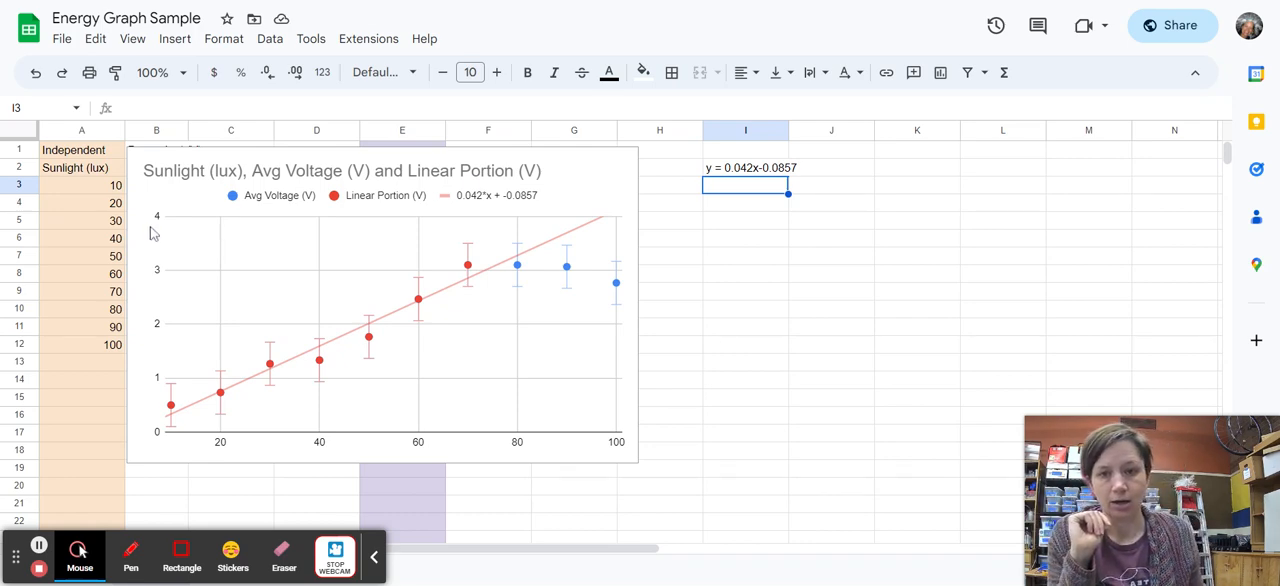
Reopen the chart for editing and set its horizontal axis title to Voltage (V).
left_click(475, 161)
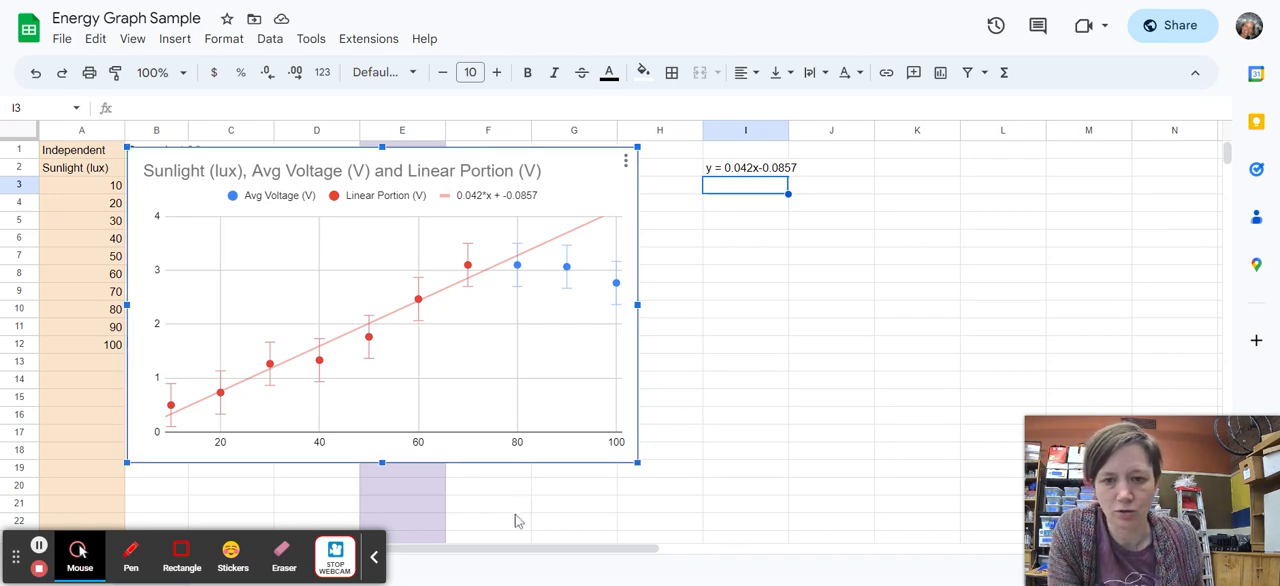
left_click(626, 160)
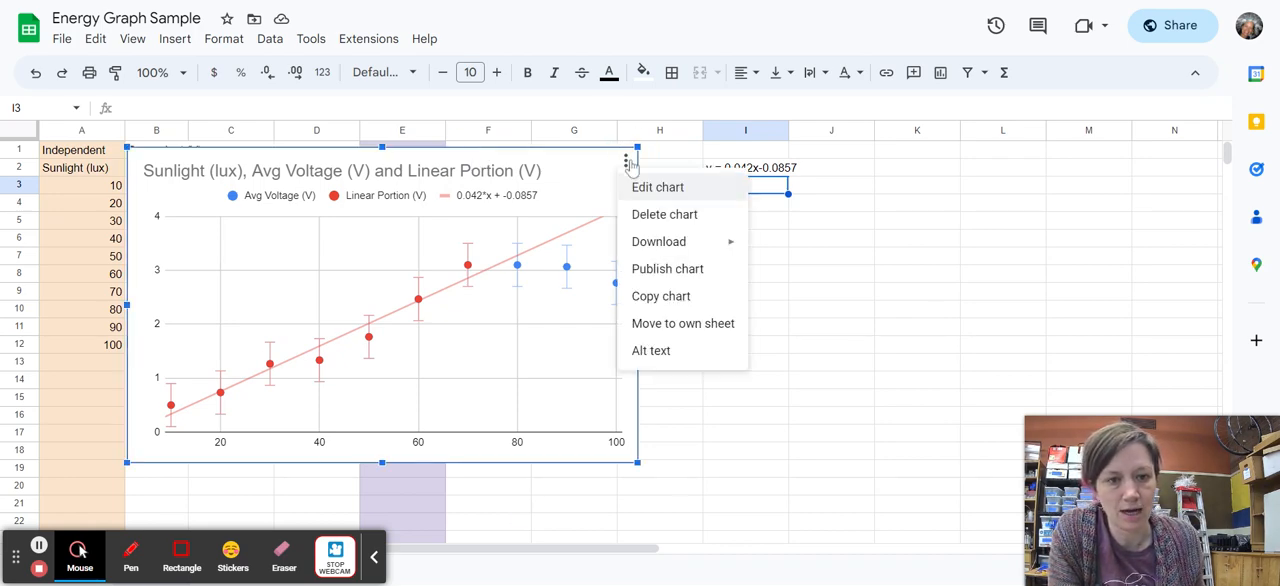
left_click(640, 198)
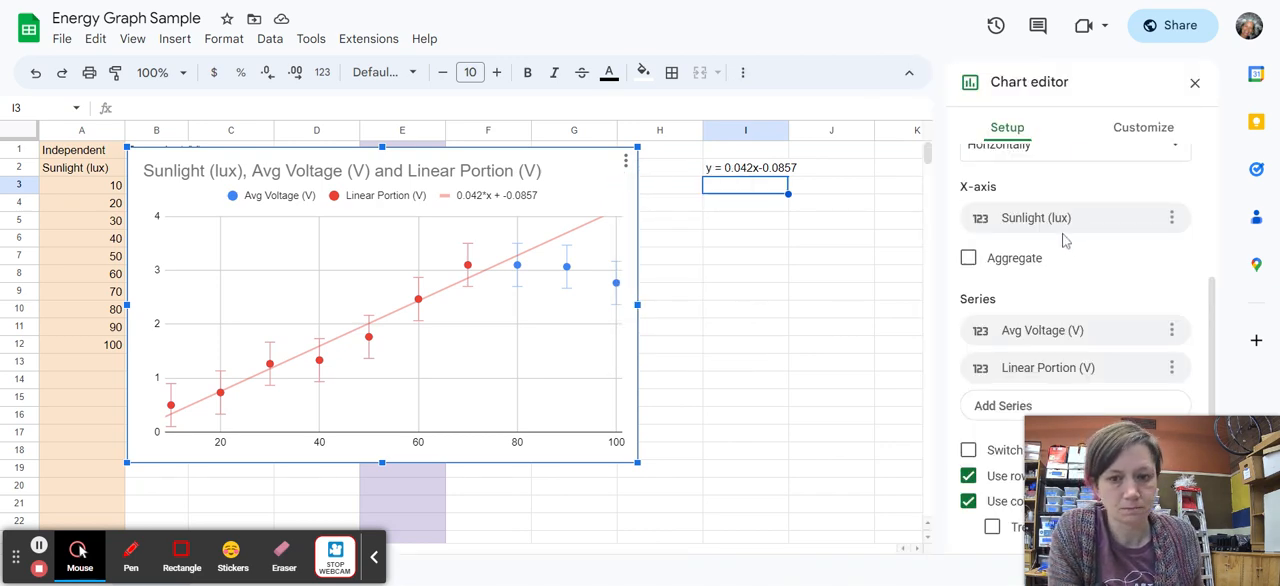
scroll(1064, 240, "up", 1)
scroll(1064, 241, "up", 1)
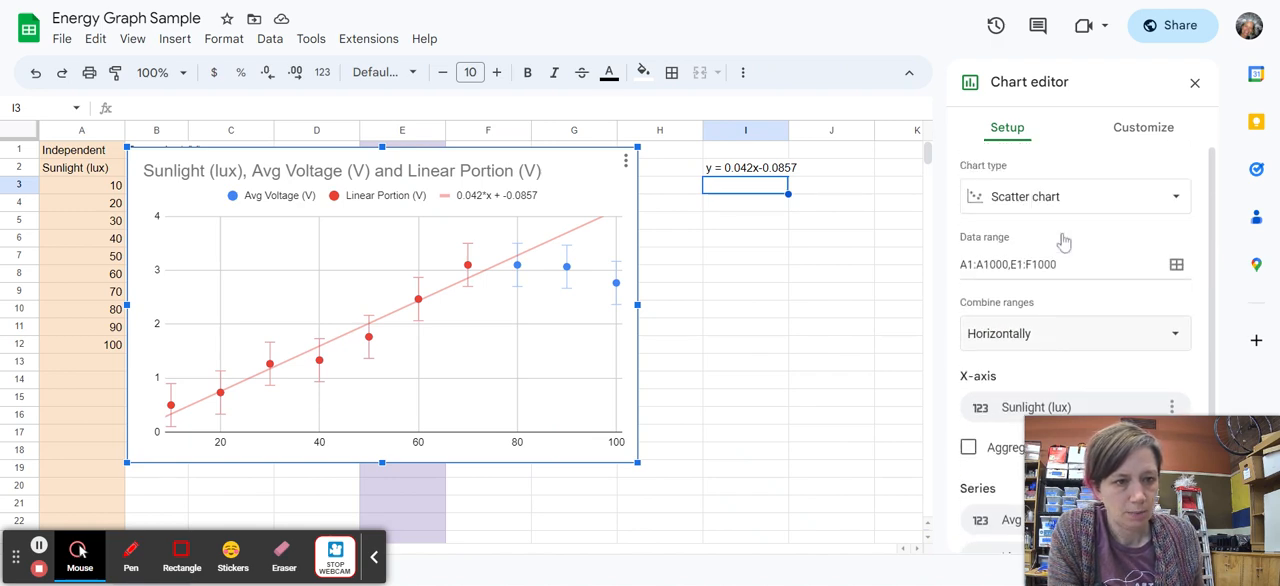
left_click(1140, 132)
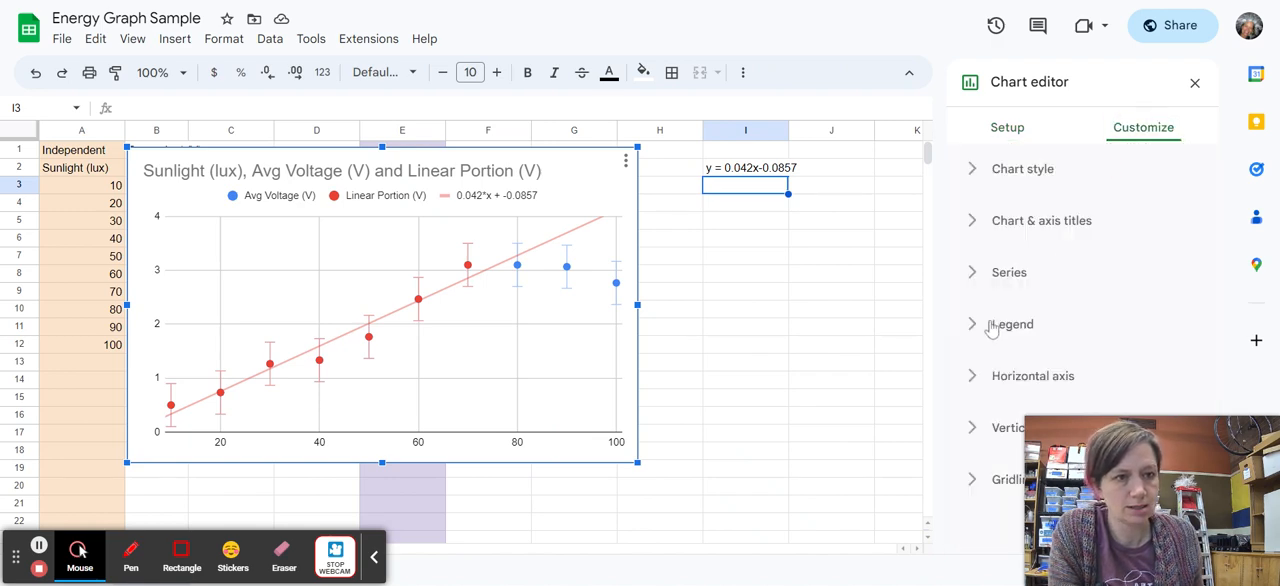
left_click(1001, 230)
scroll(1001, 232, "down", 3)
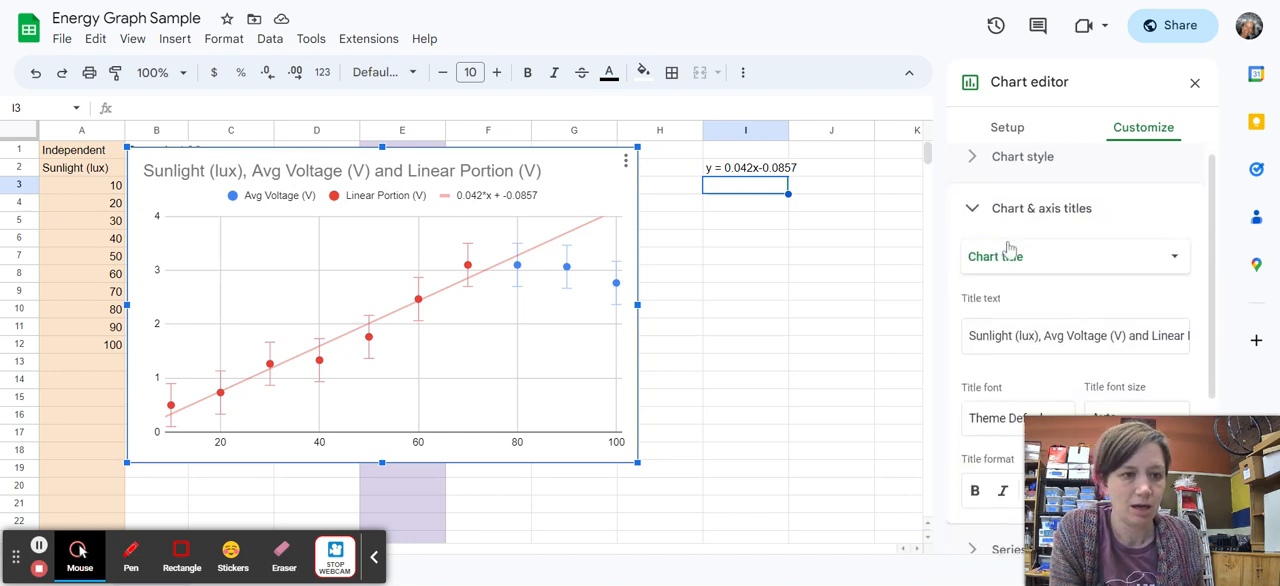
scroll(1038, 272, "up", 3)
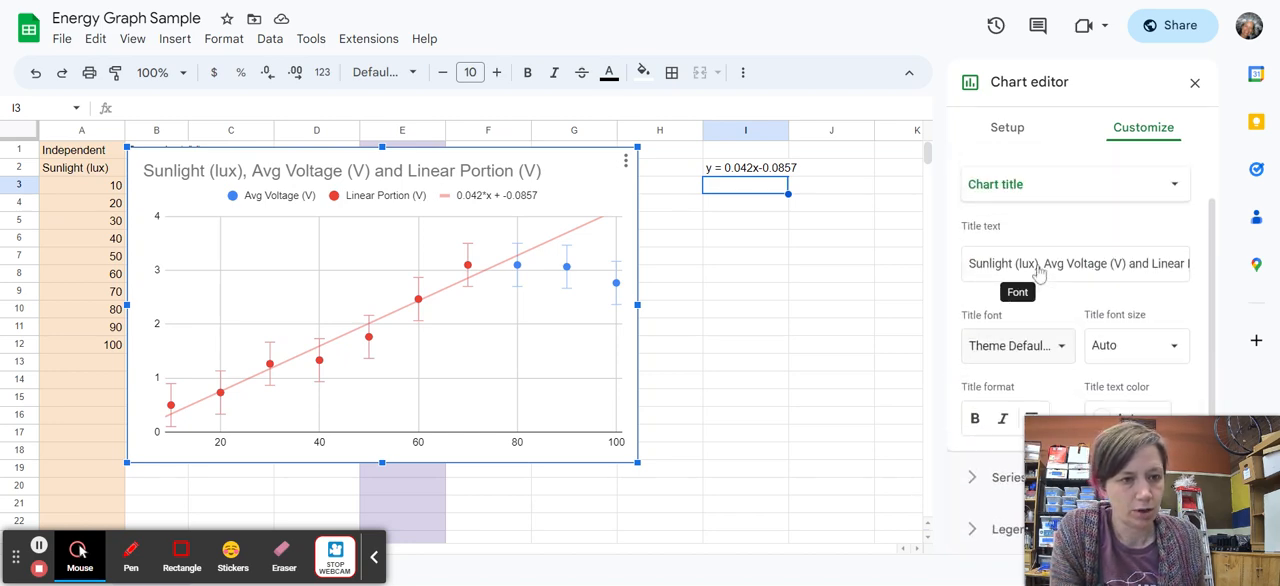
left_click(1021, 289)
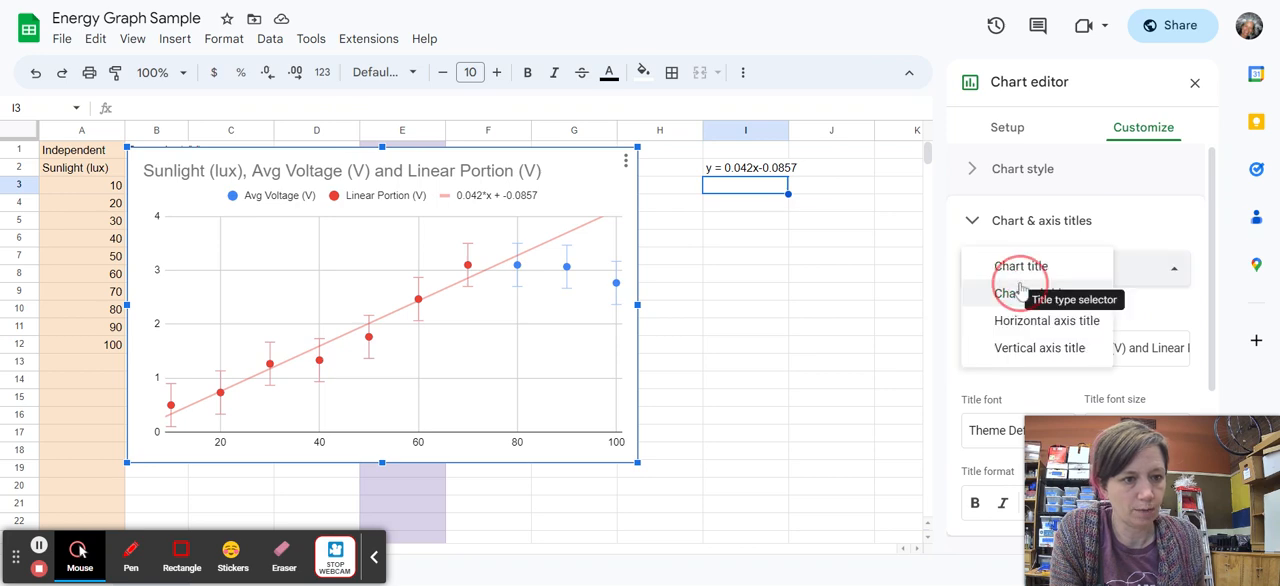
left_click(1035, 324)
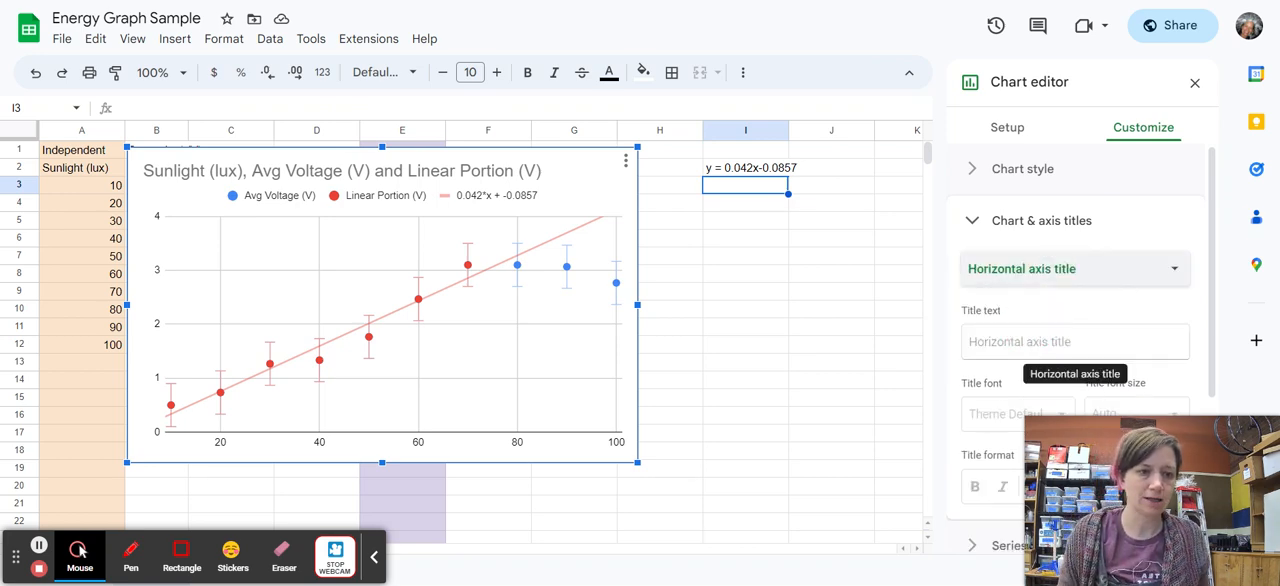
left_click(1030, 340)
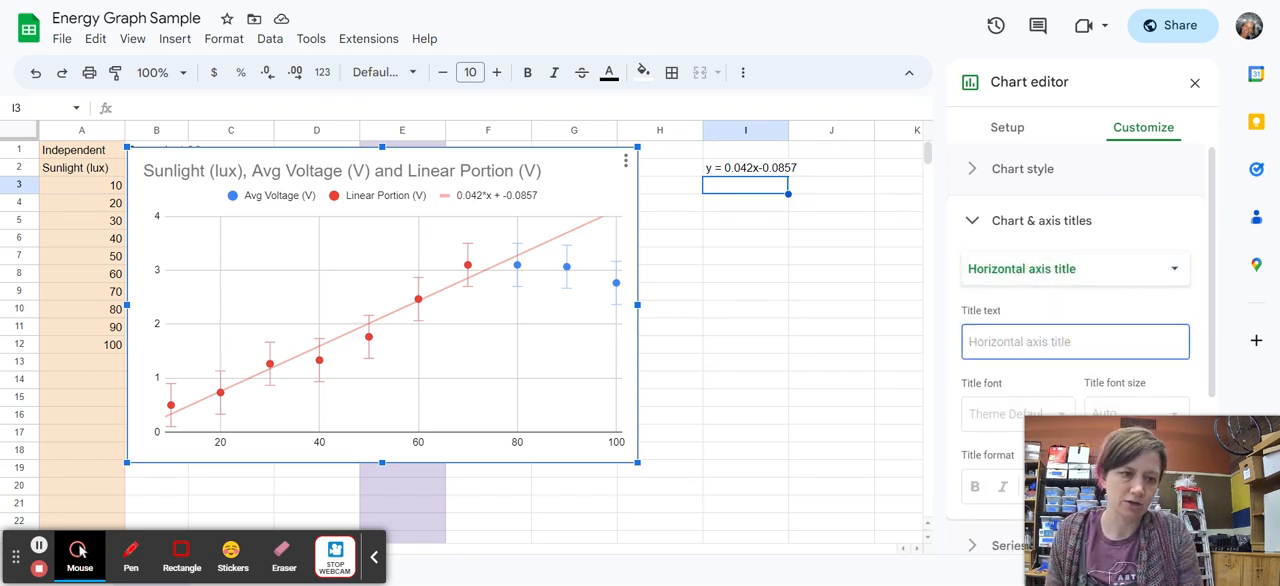
type("Voltage (V")
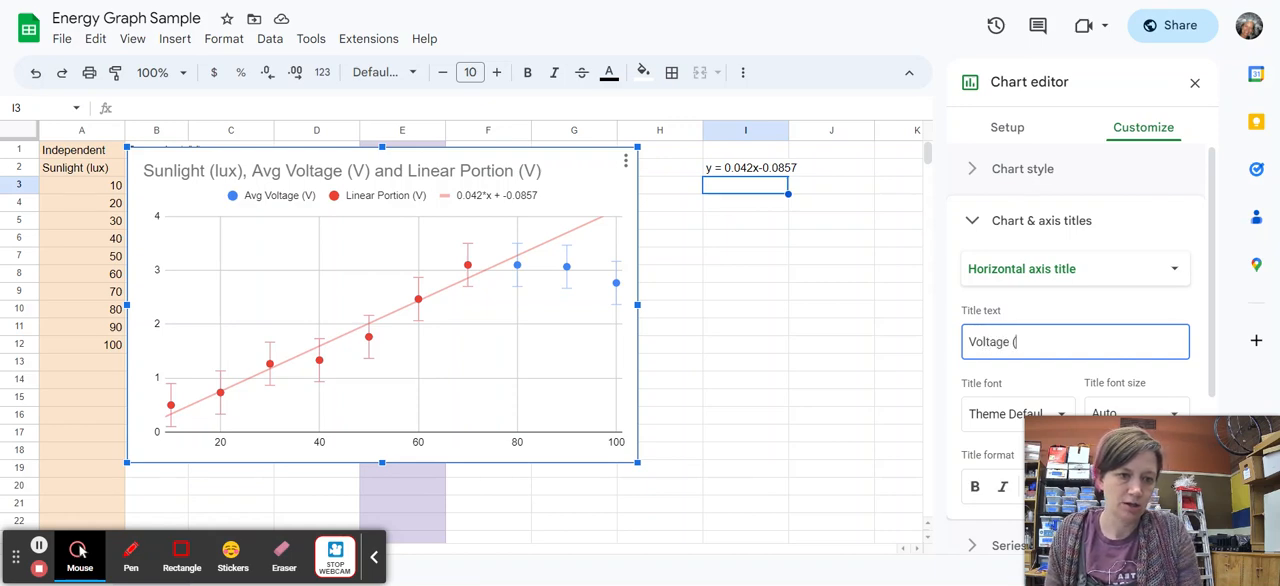
Set the chart's vertical axis title to Sunlight (lux).
left_click(1168, 272)
left_click(1046, 296)
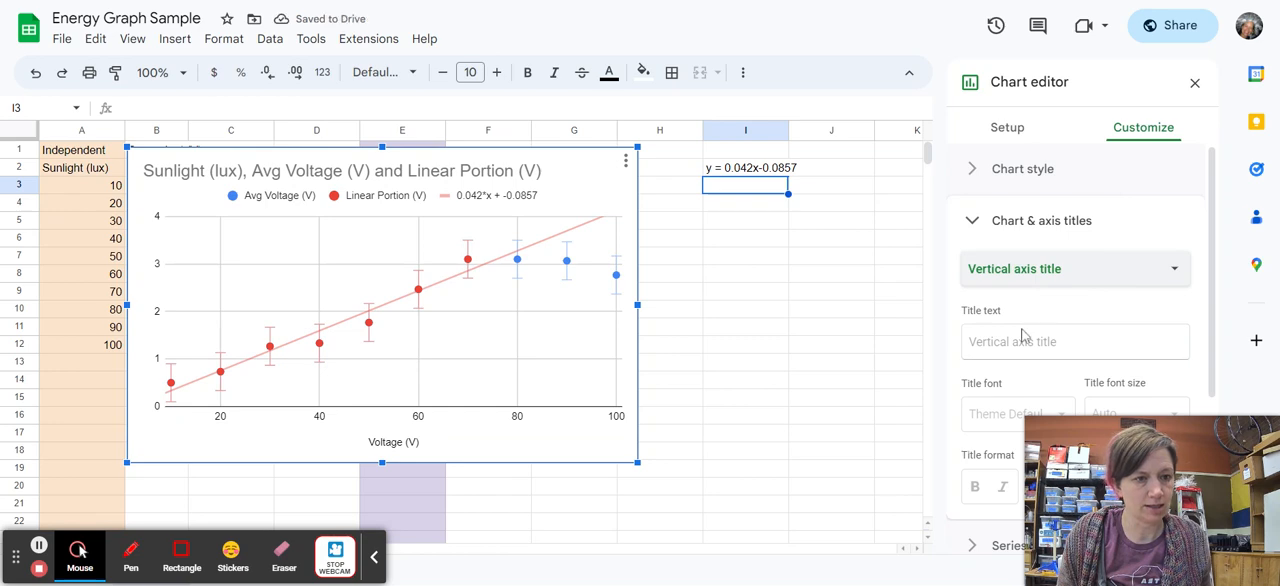
left_click(1022, 337)
type("Sunli")
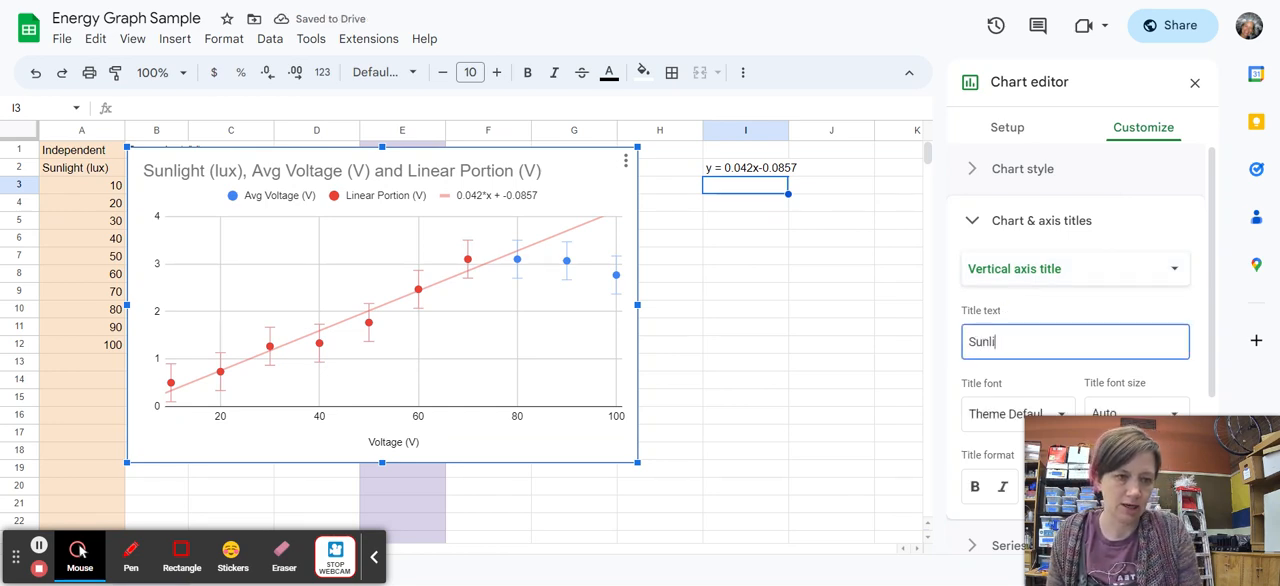
type("ght (lux")
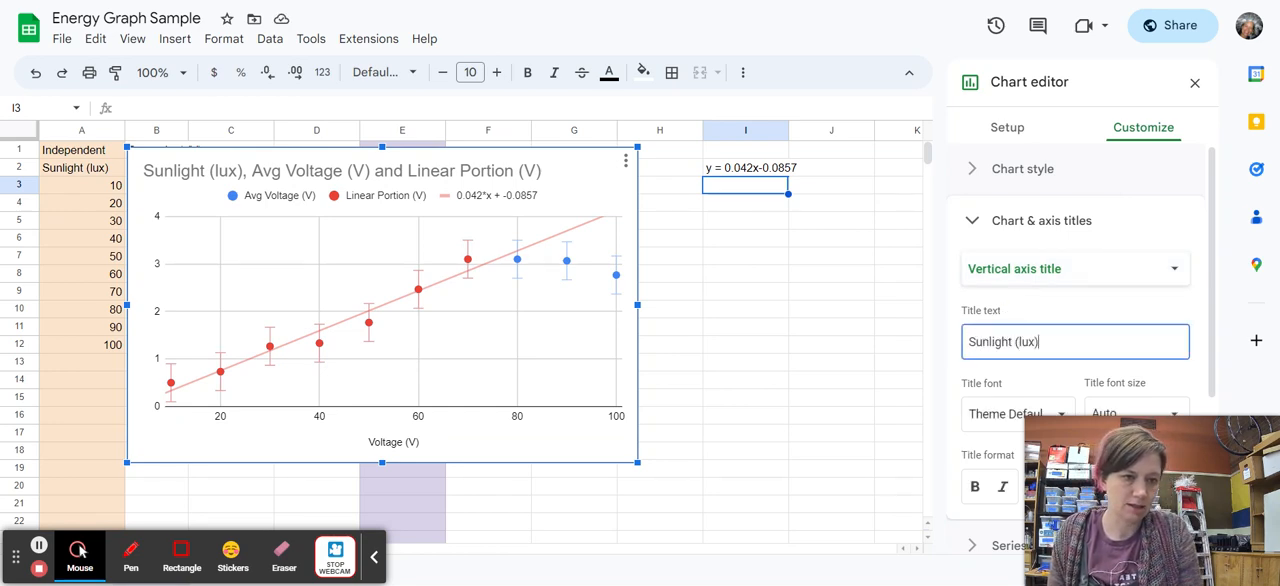
left_click(971, 219)
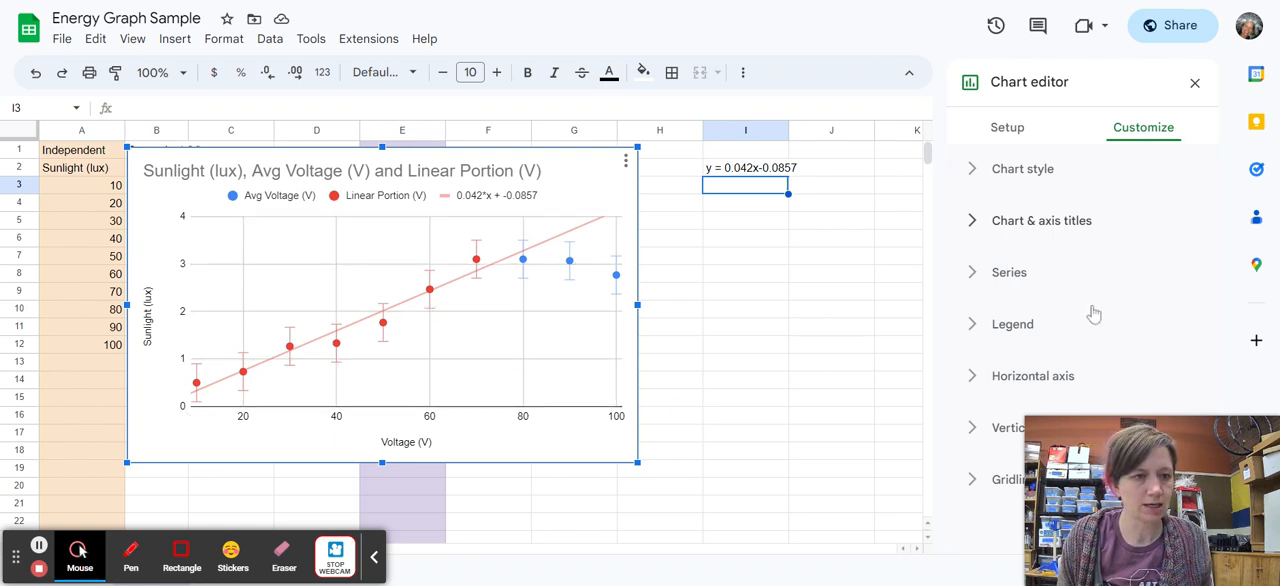
Set the horizontal axis minimum to 0 and close the chart editor.
left_click(1040, 375)
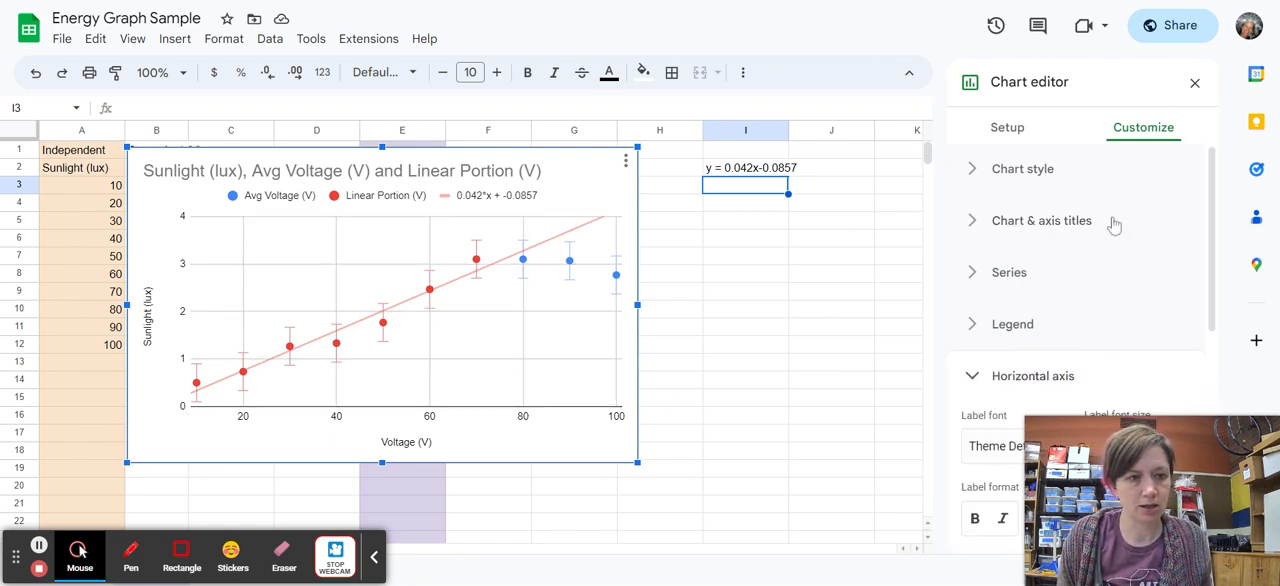
scroll(1080, 305, "down", 5)
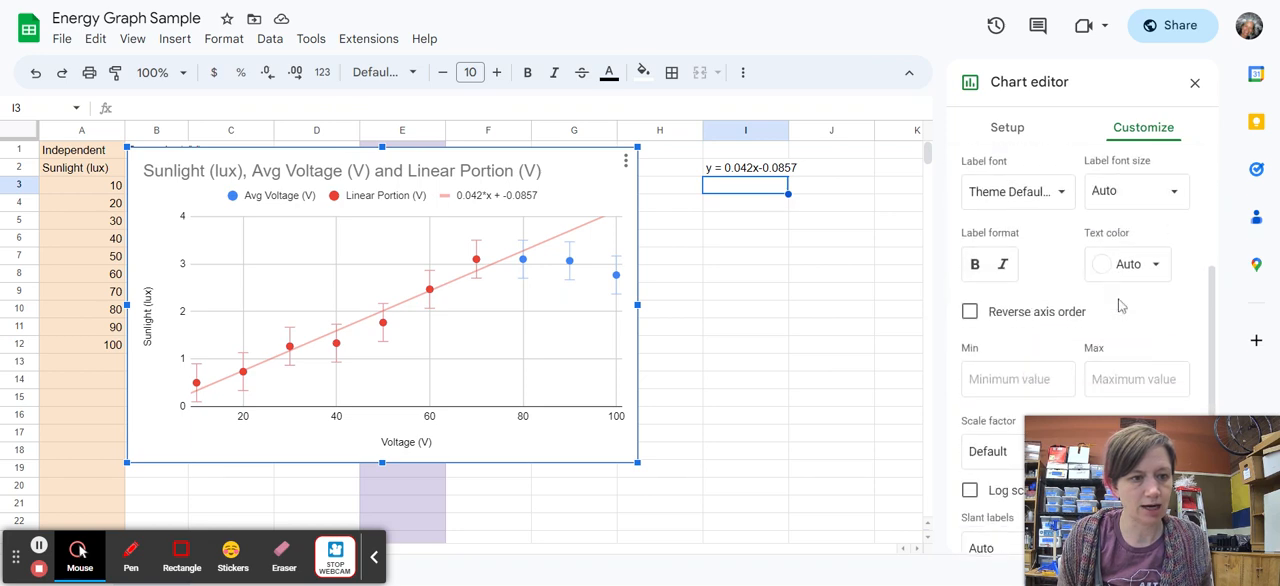
left_click(1033, 381)
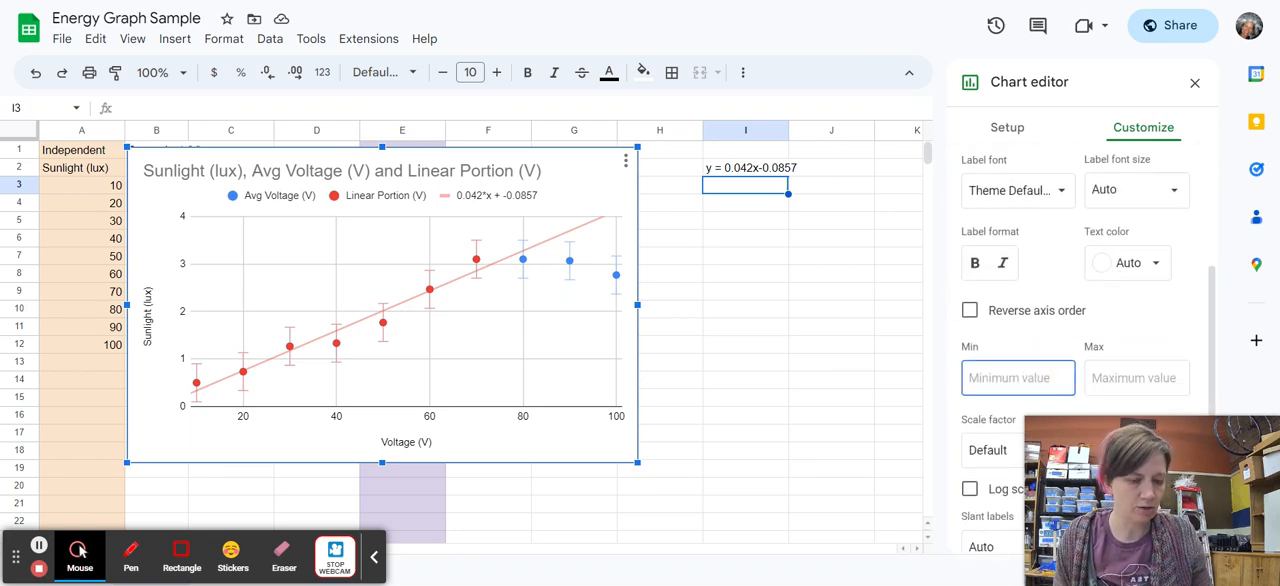
type("0")
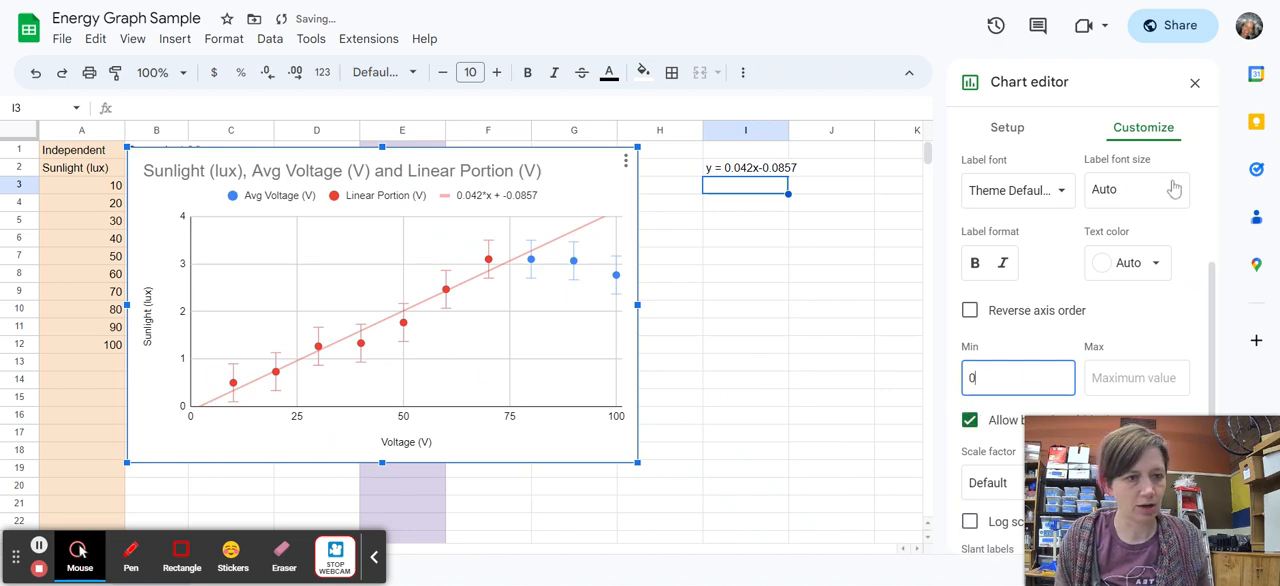
scroll(1170, 188, "up", 5)
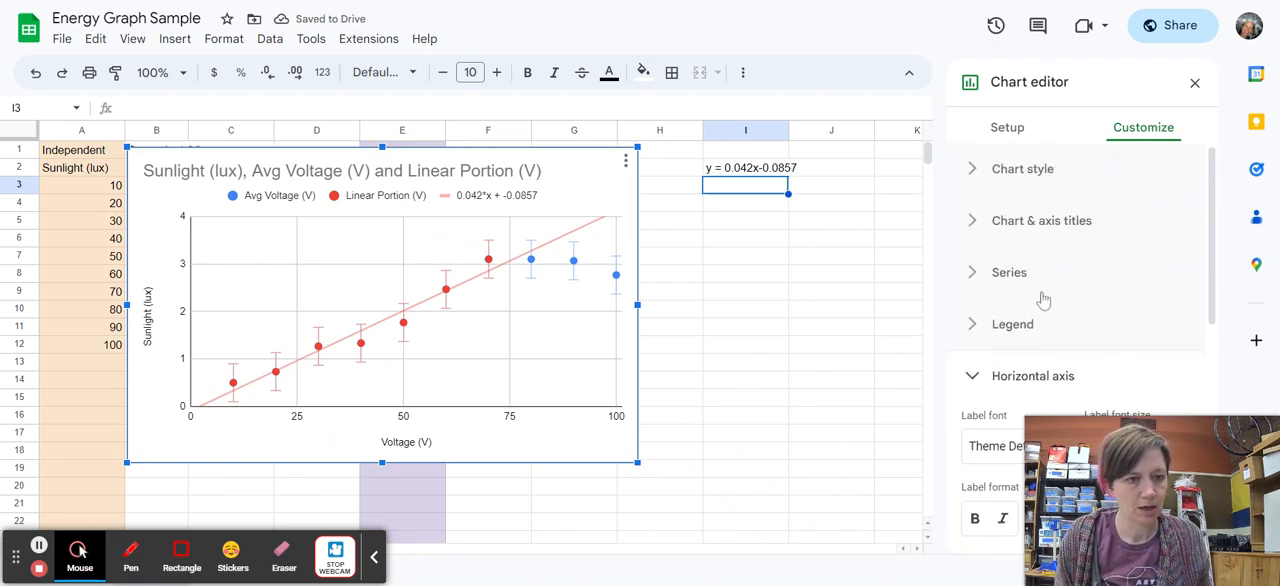
left_click(1008, 376)
left_click(1193, 83)
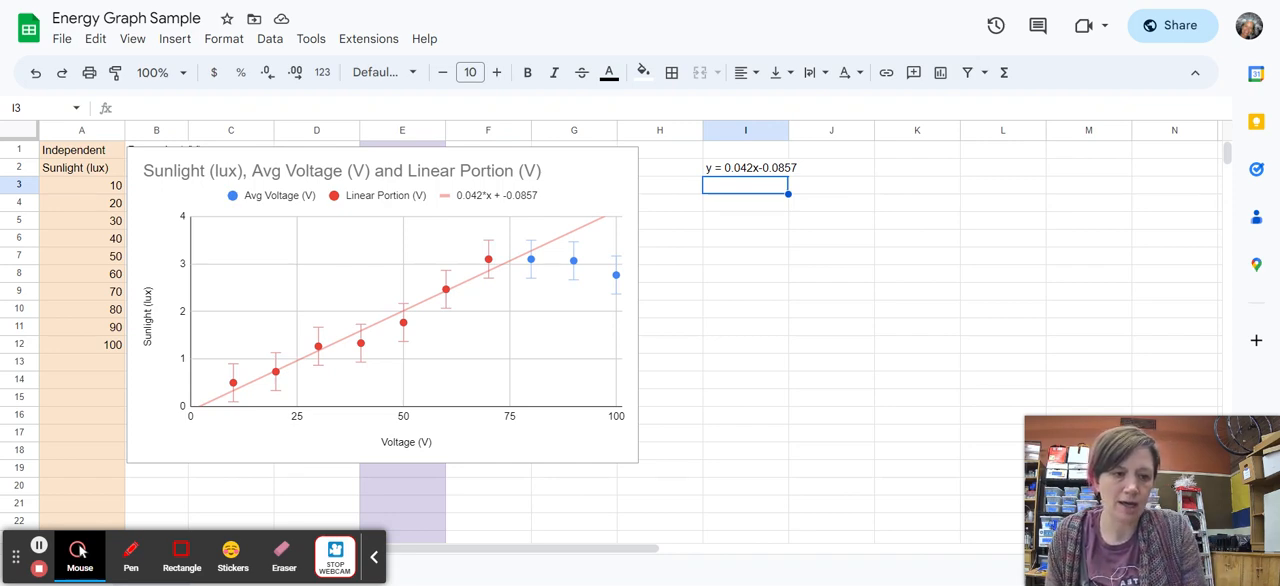
Start writing the equation in words in cell I3 as Sunlight = 0.
type("Sunlight")
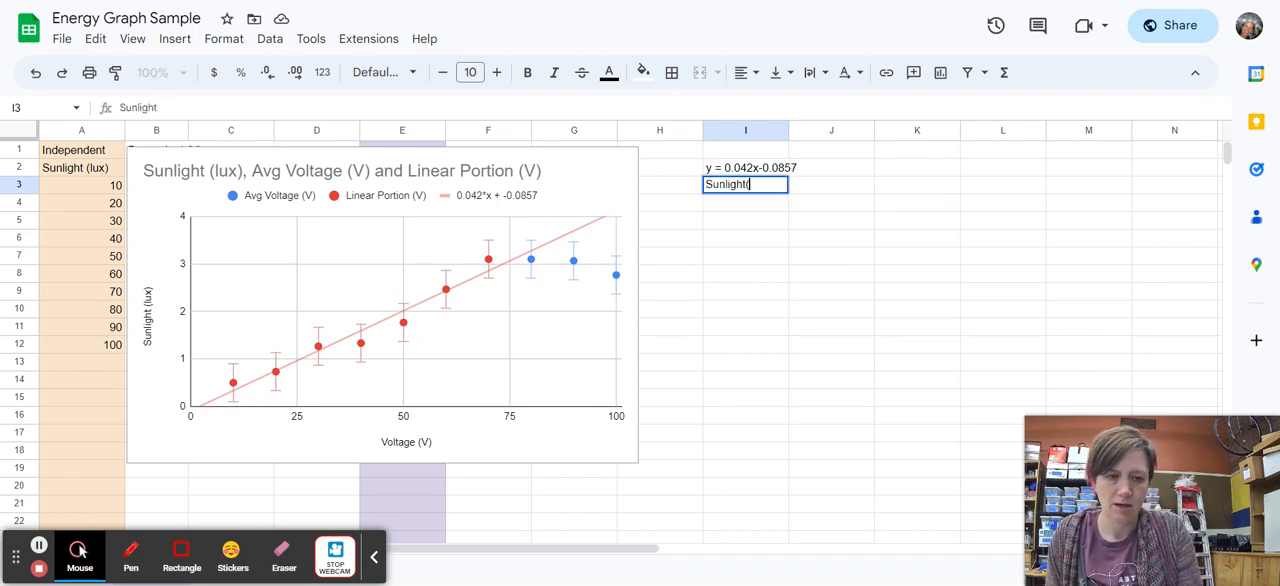
type(" (")
key("BackSpace")
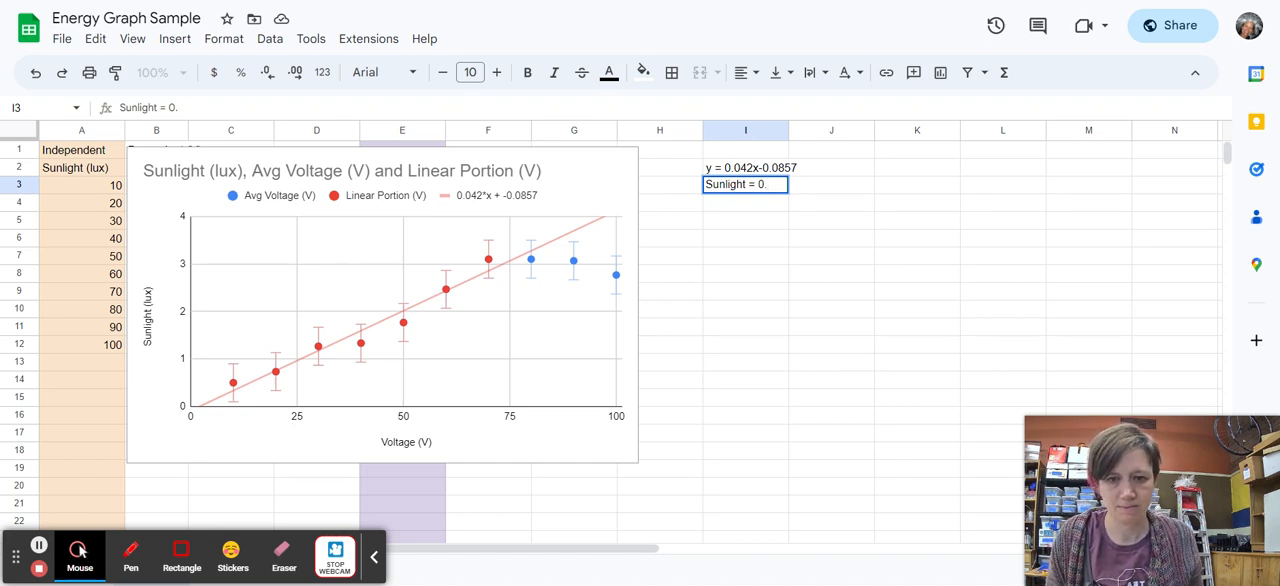
Reopen the chart's axis title settings and change the horizontal axis title to Sunlight (lux).
left_click(427, 440)
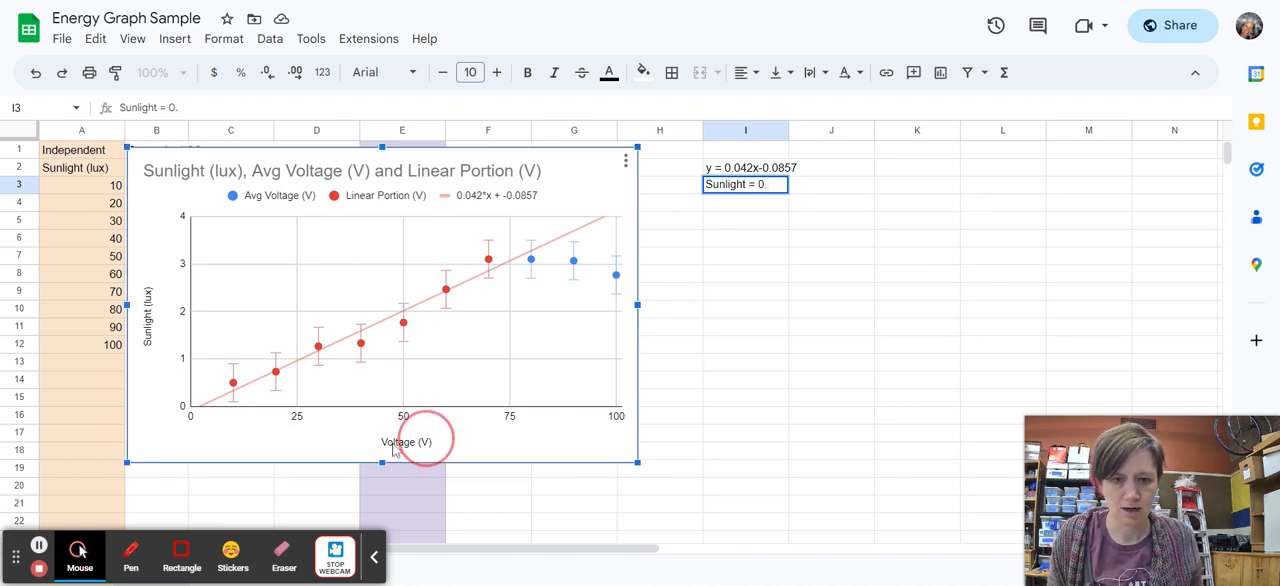
left_click(643, 167)
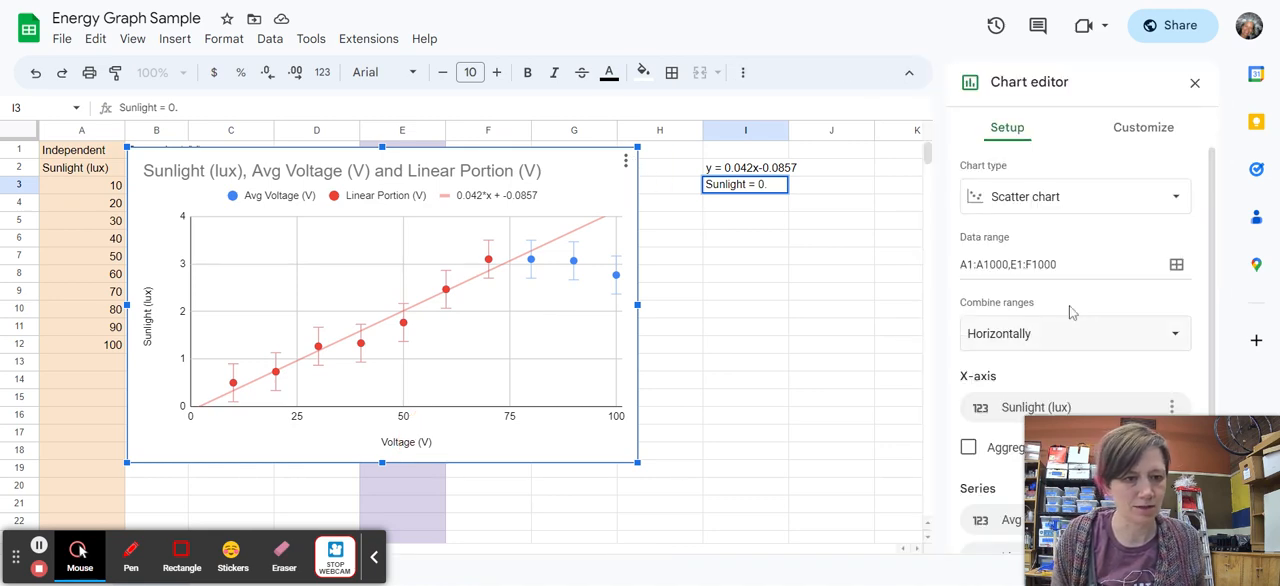
scroll(1070, 313, "down", 2)
left_click(1144, 130)
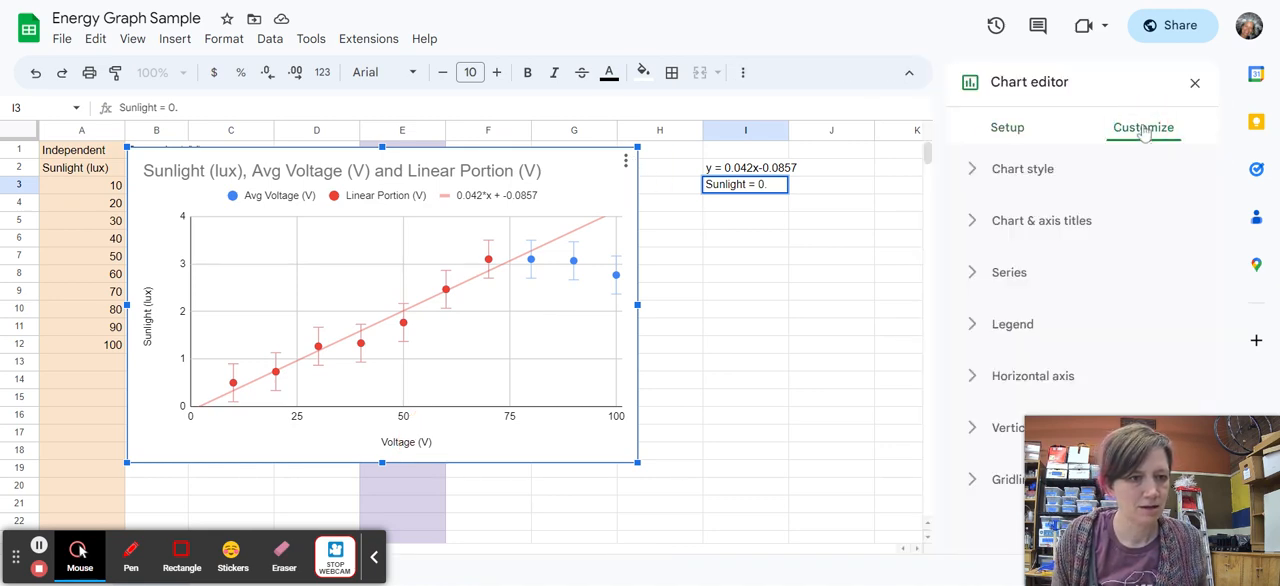
left_click(1055, 223)
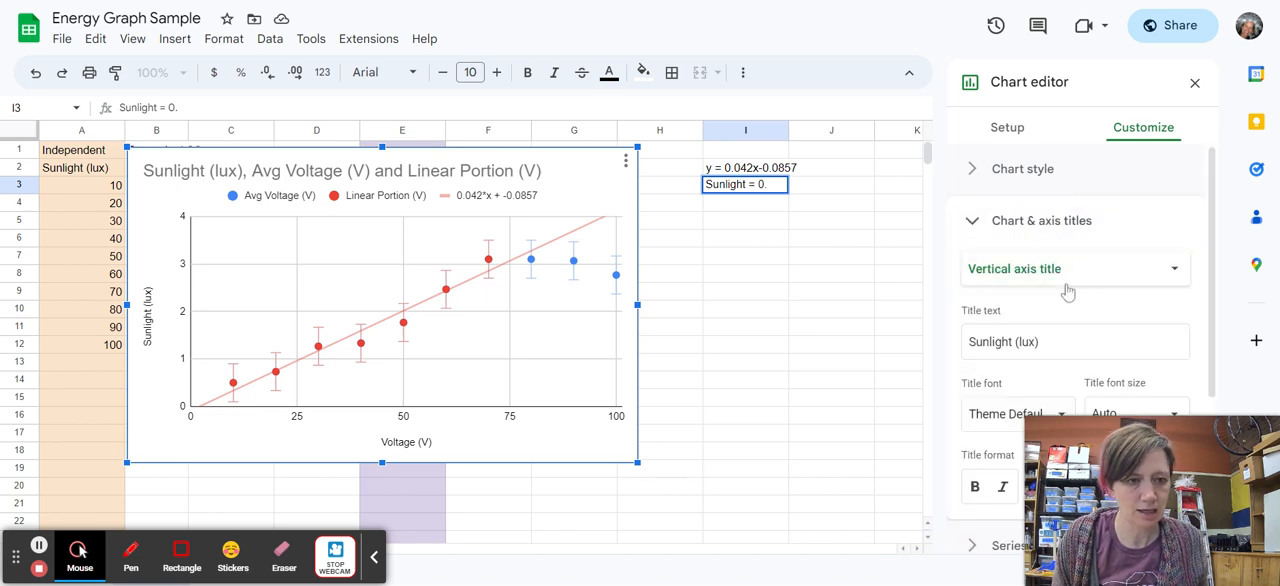
left_click(1061, 280)
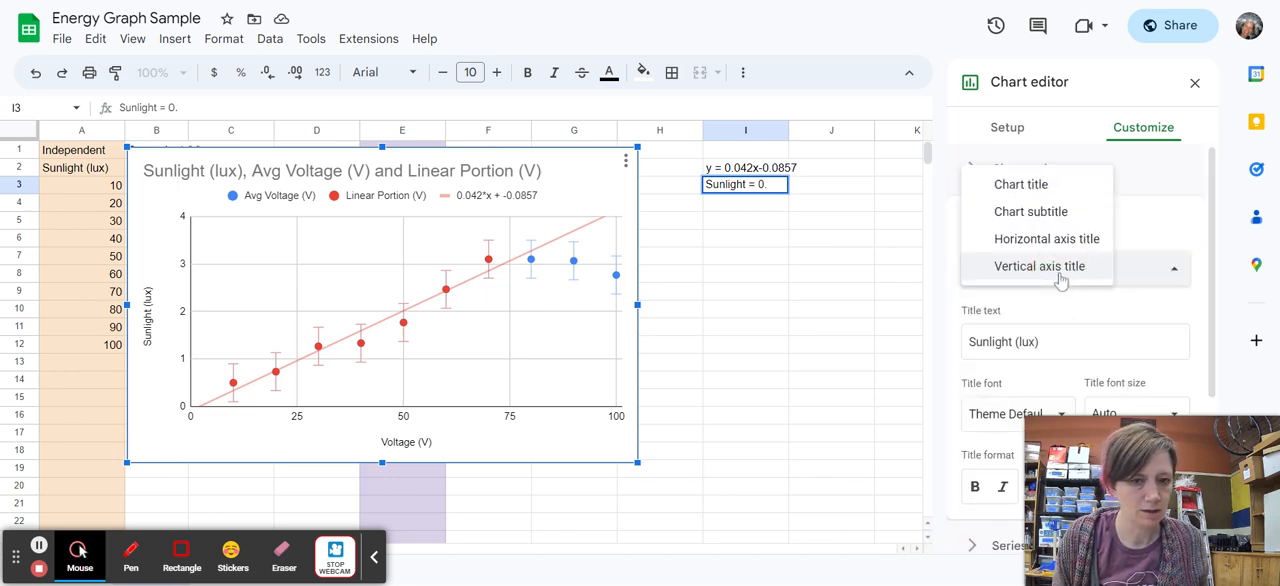
left_click(1066, 240)
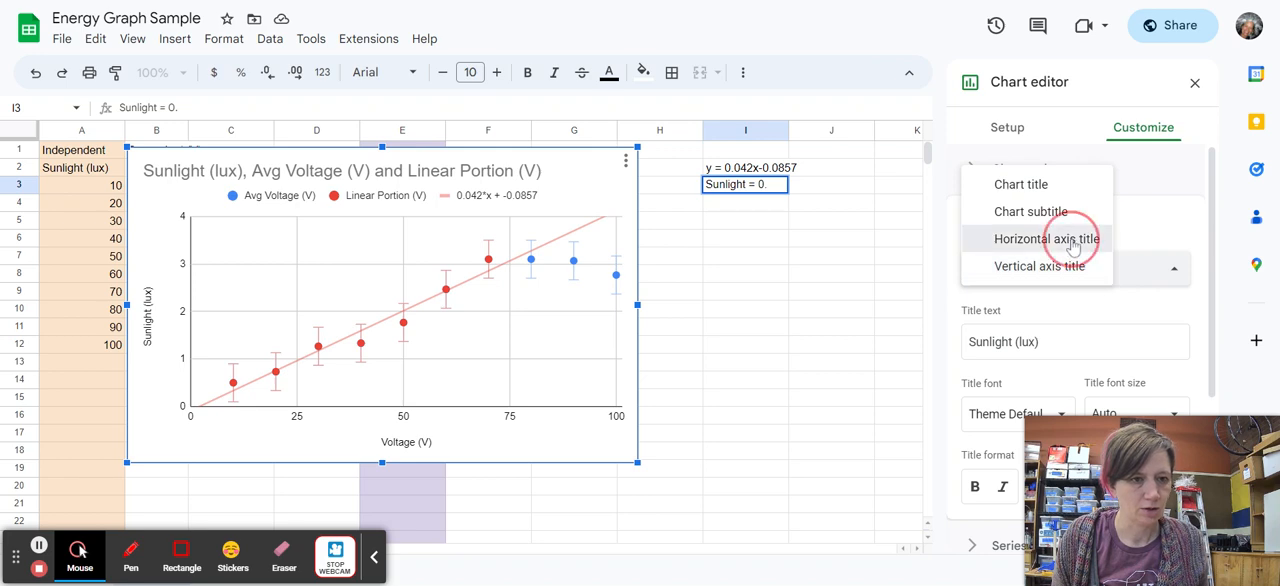
left_click(1062, 342)
type("Sun")
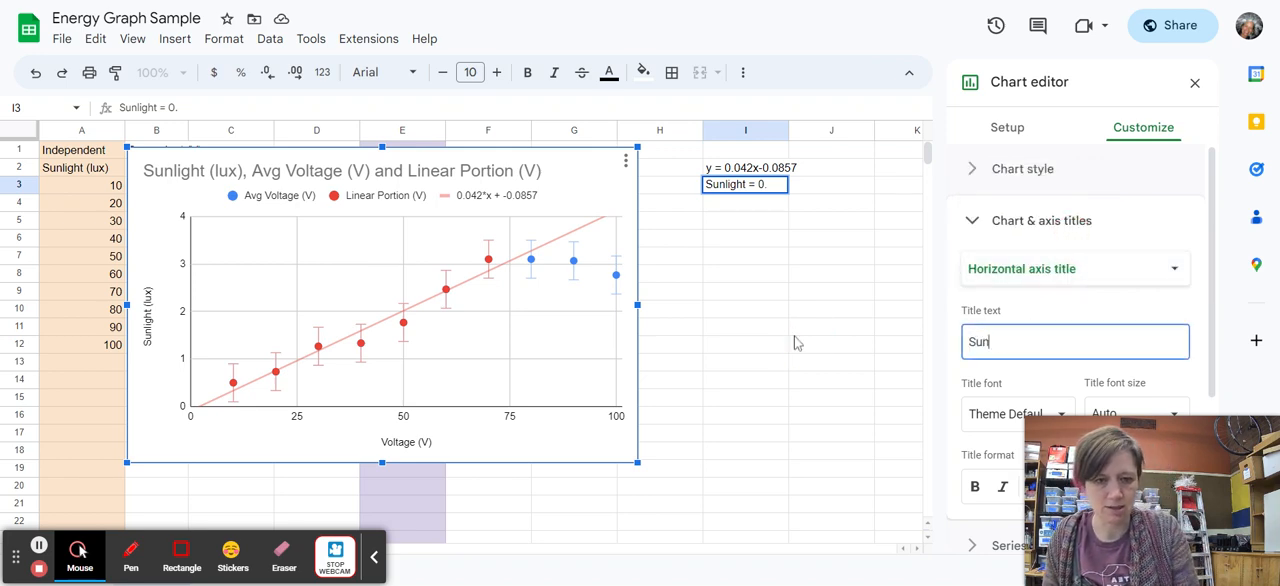
type("light (lux)")
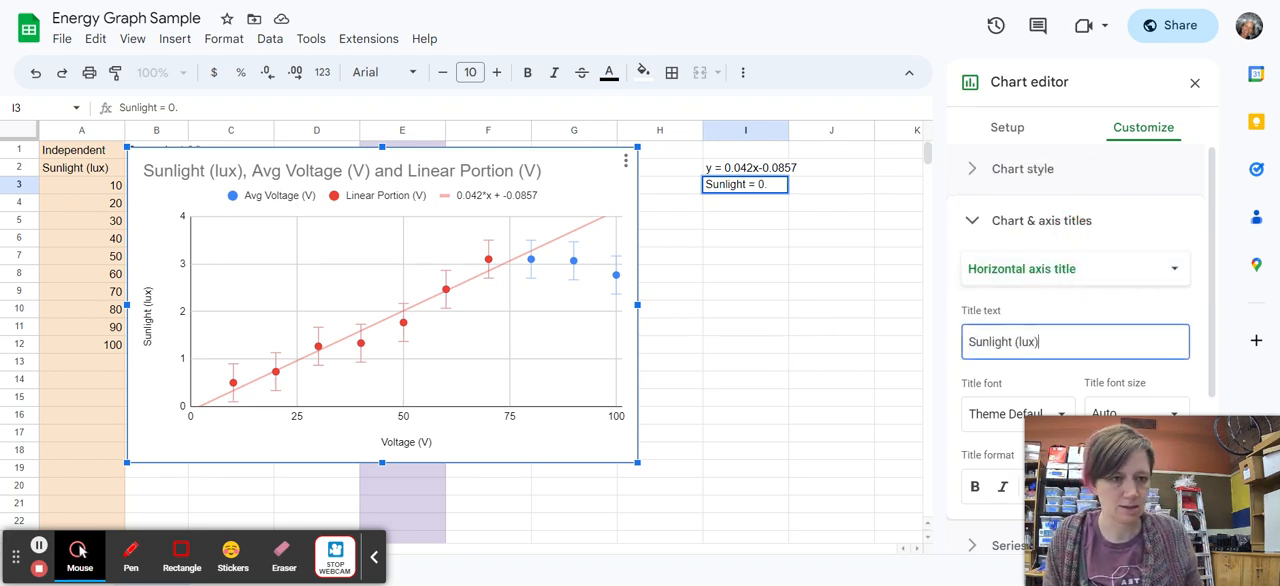
Change the chart's vertical axis title to Voltage (V) and close the chart editor.
left_click(1040, 270)
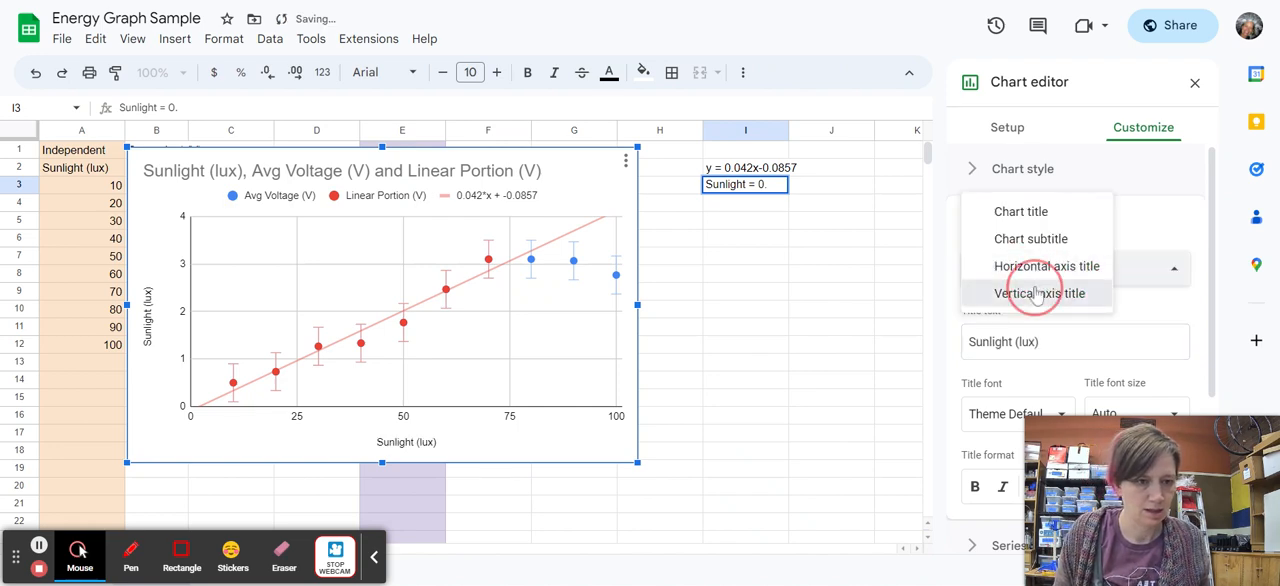
left_click(1037, 293)
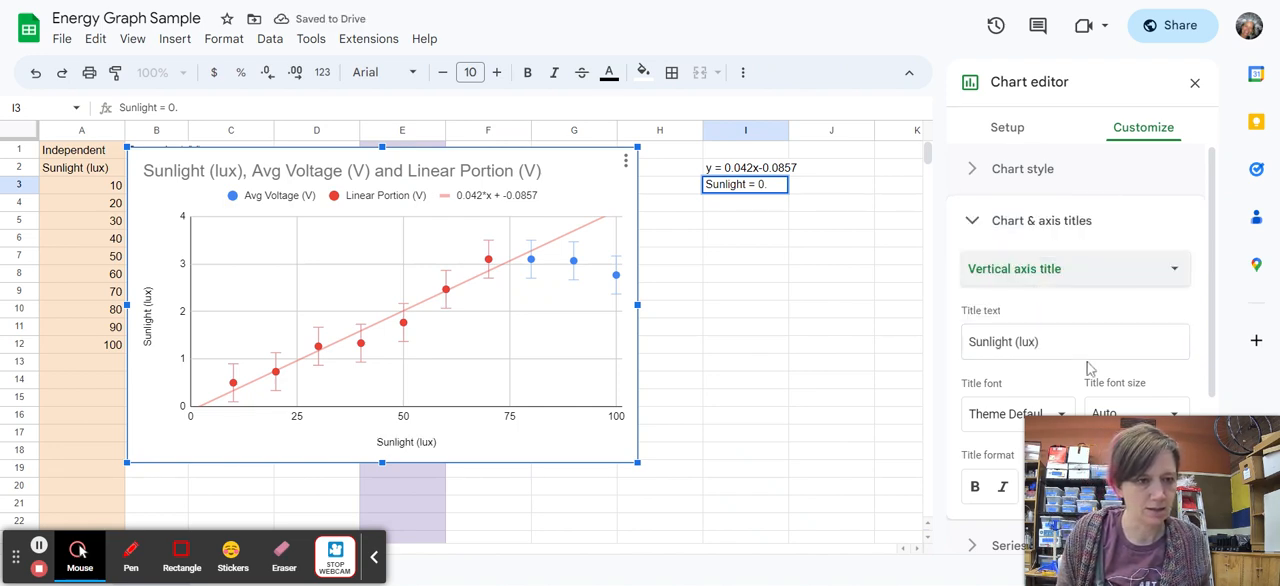
left_click_drag(1040, 341, 944, 338)
type("V")
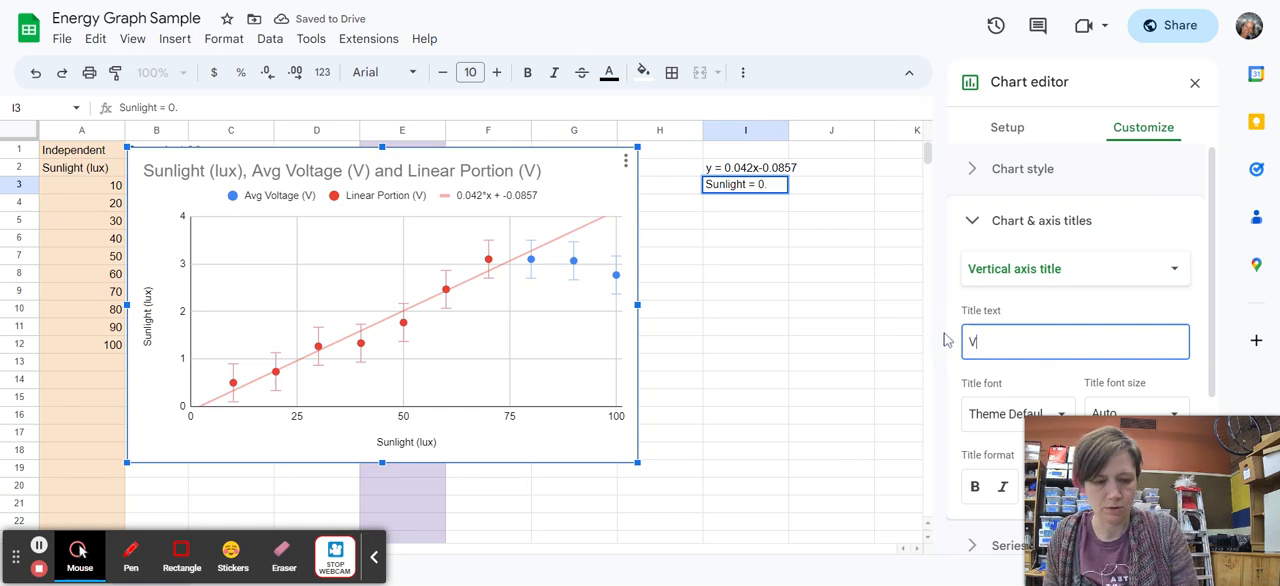
type("oltage (V)")
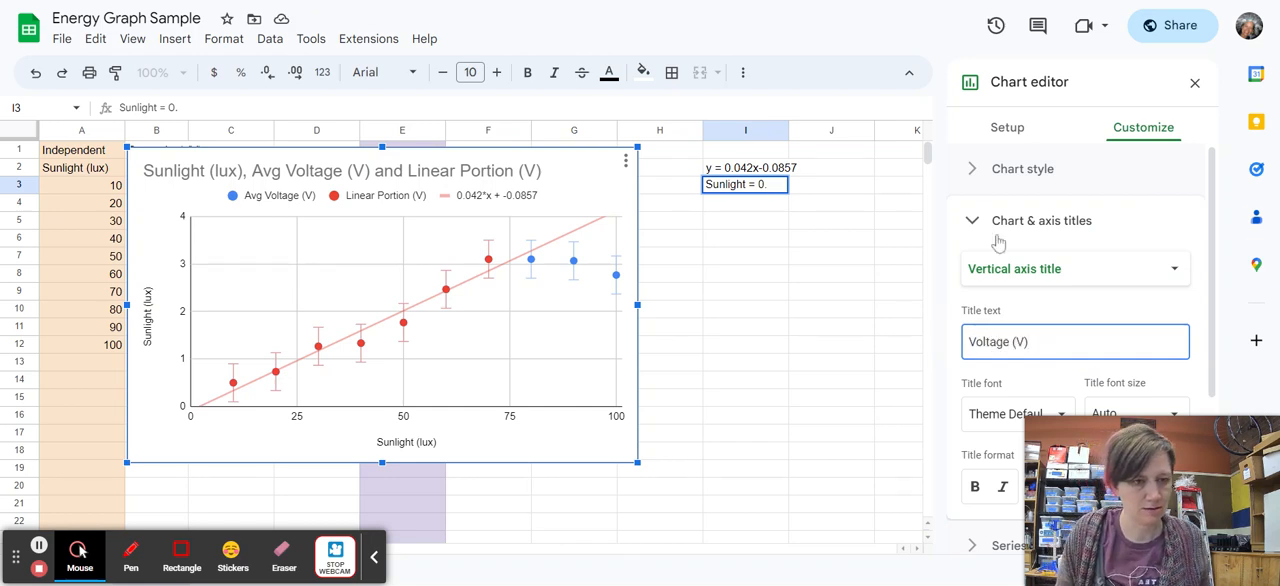
left_click(892, 277)
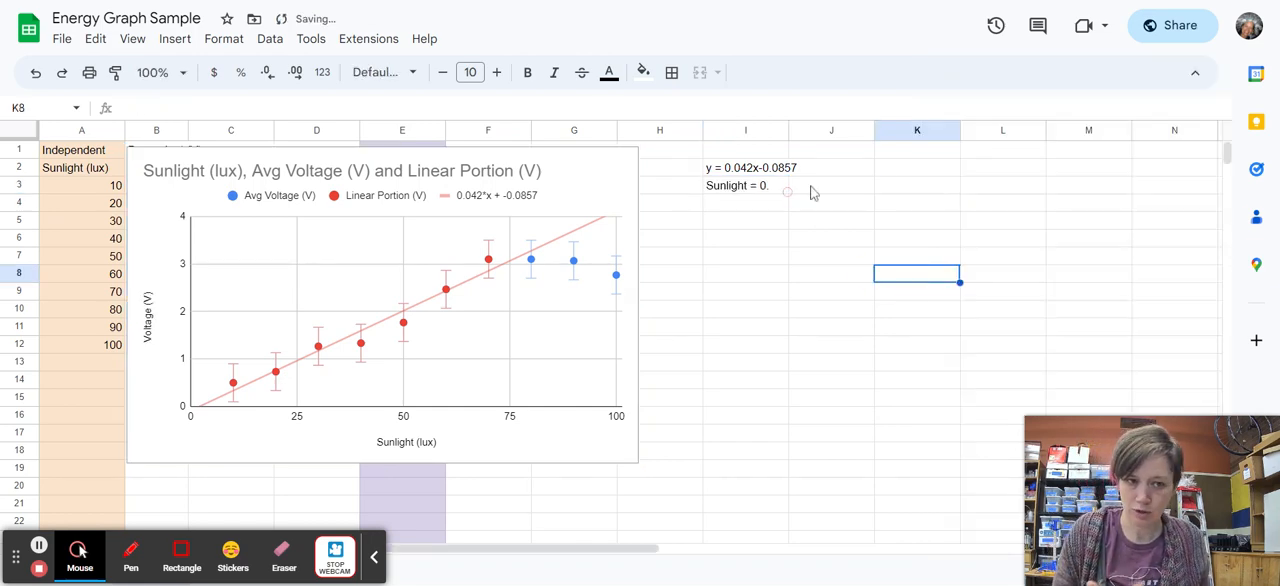
Rewrite the text in cell I3 as Voltage= 0.042(Sunlight) = -/-857.
left_click(764, 190)
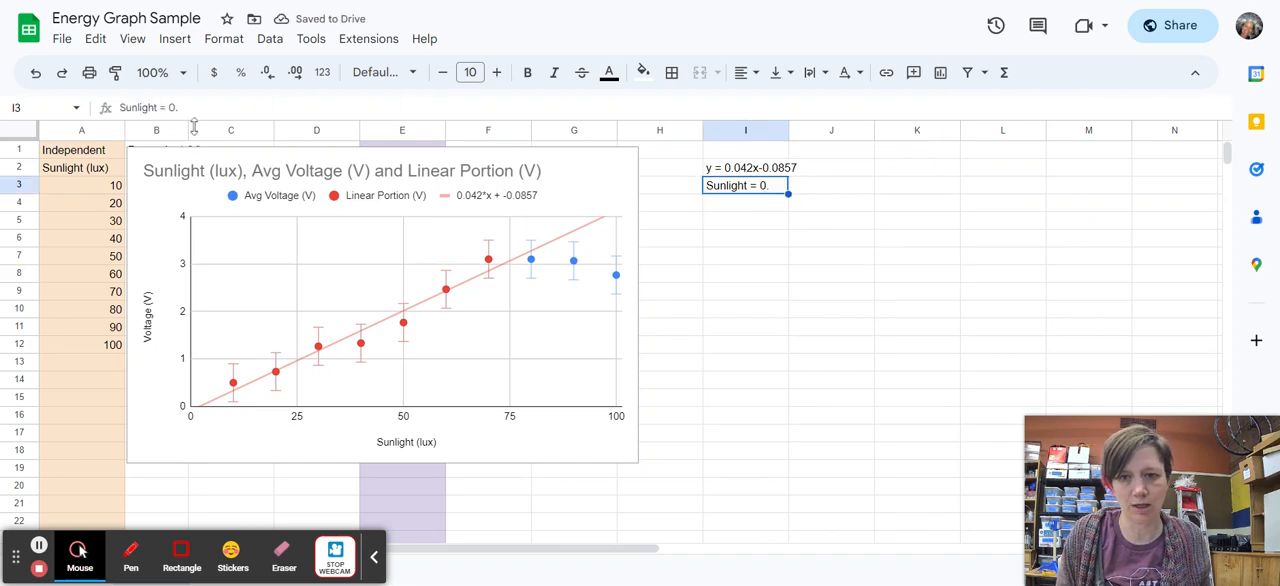
double_click(140, 107)
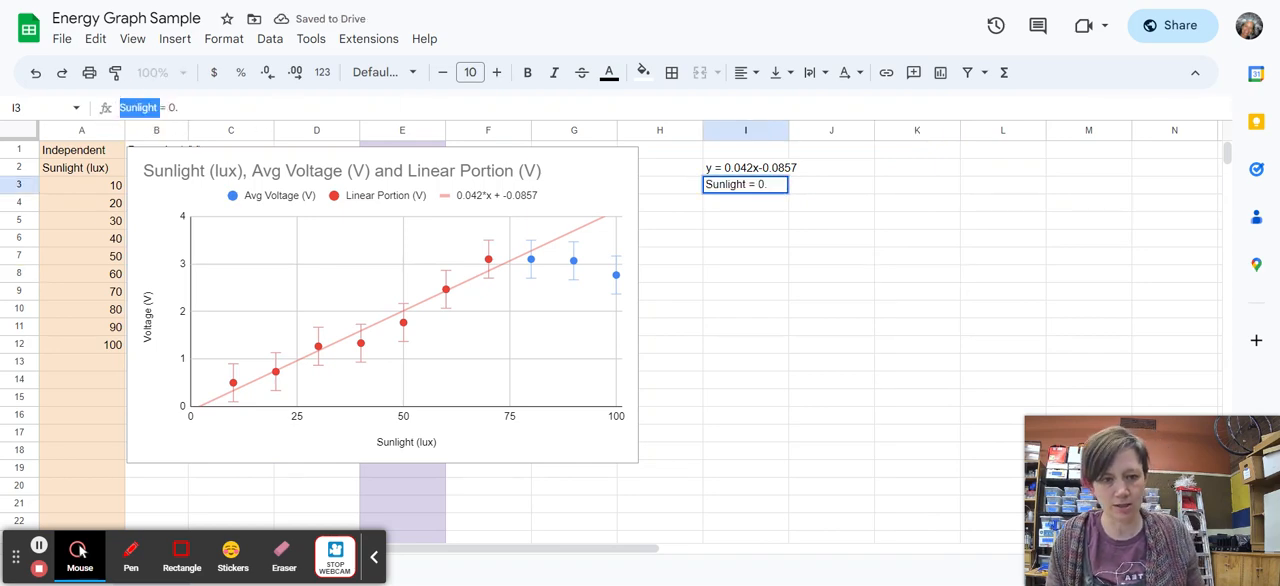
type("Voltage= 0.")
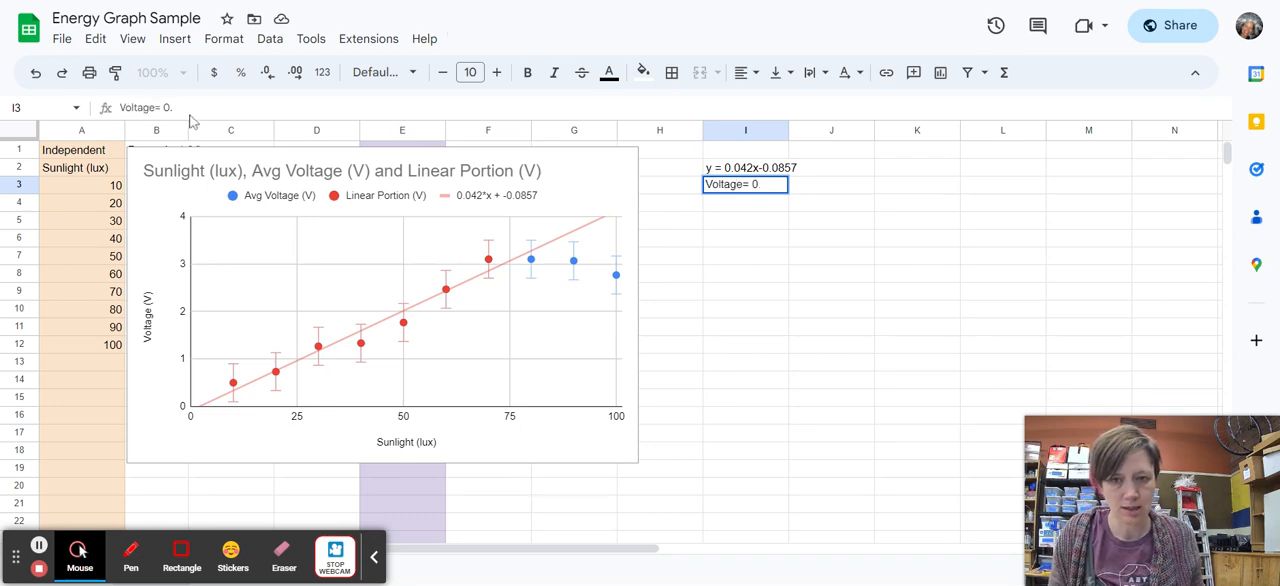
type("04")
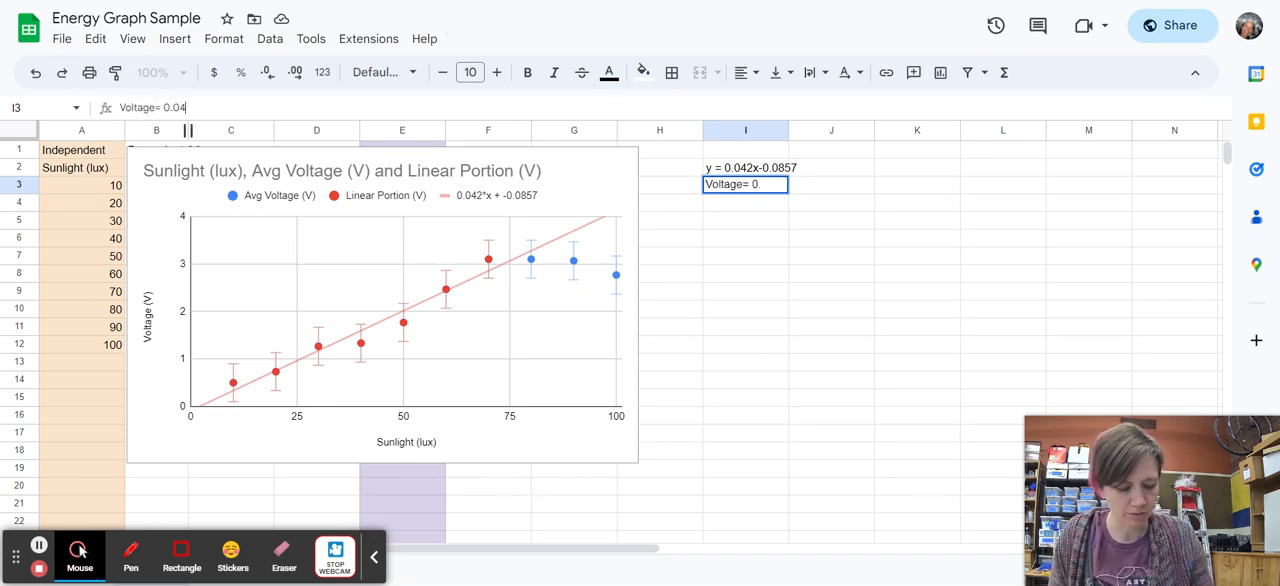
type("2(Sun")
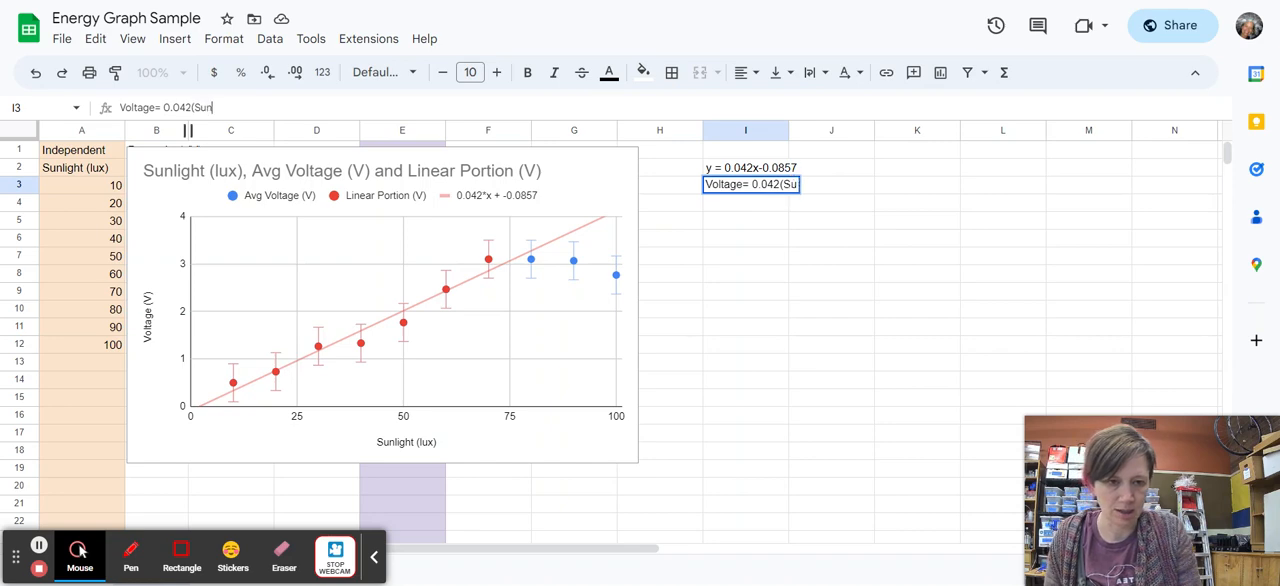
type("light) = ")
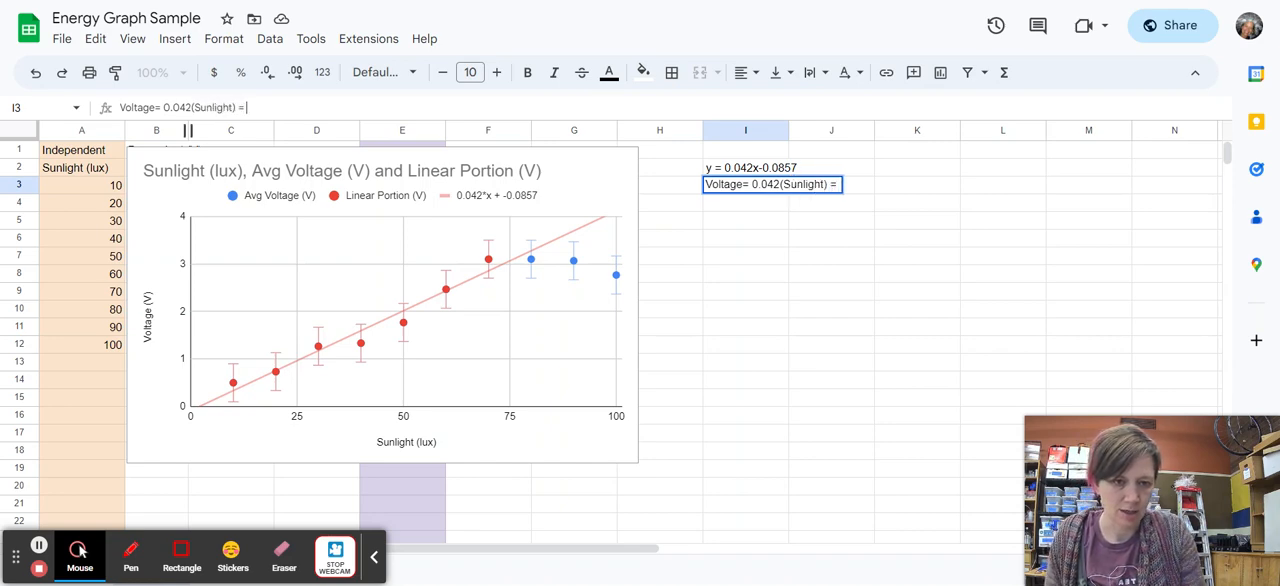
type("-/-857")
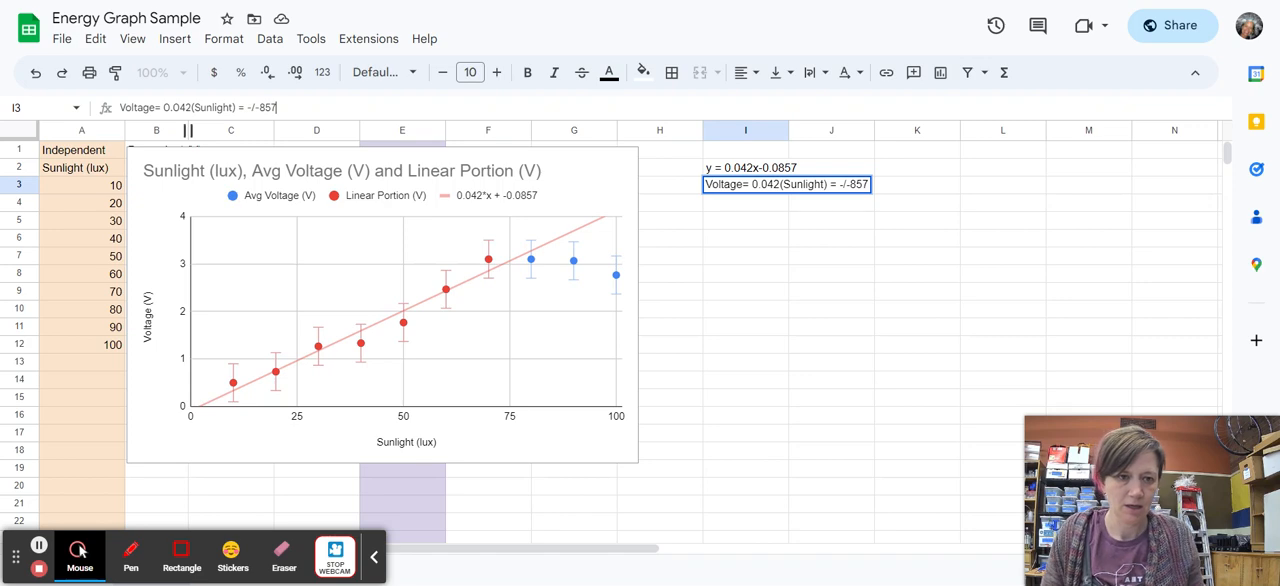
key("Return")
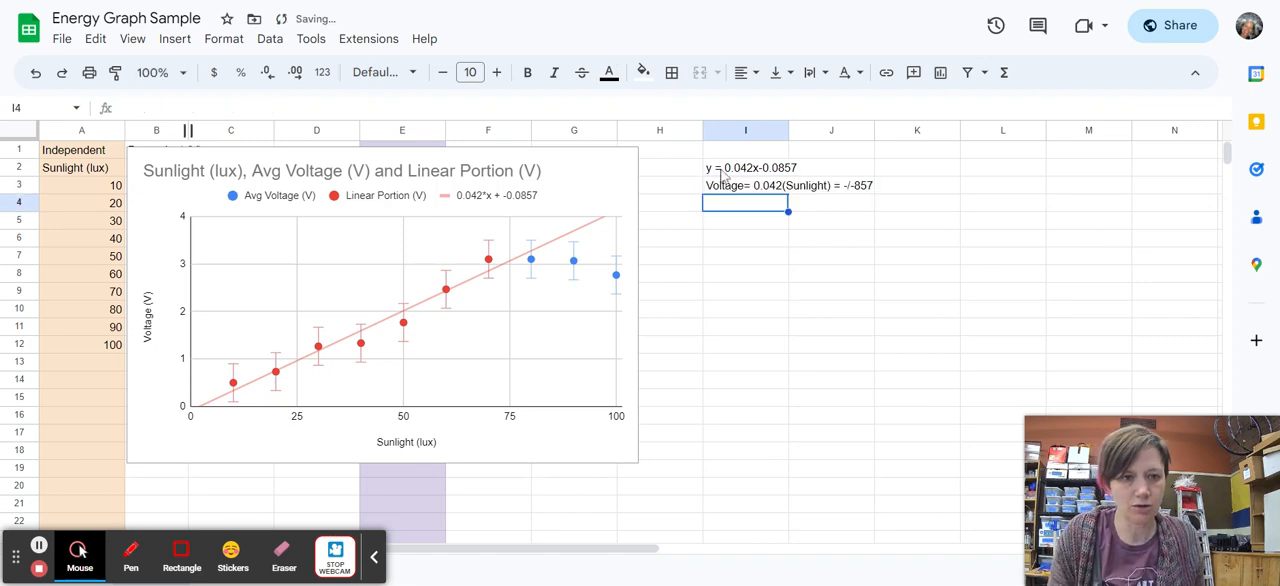
Correct the equation in cell I3 by fixing the constant to -.0857 and removing the second equals sign.
key("Up")
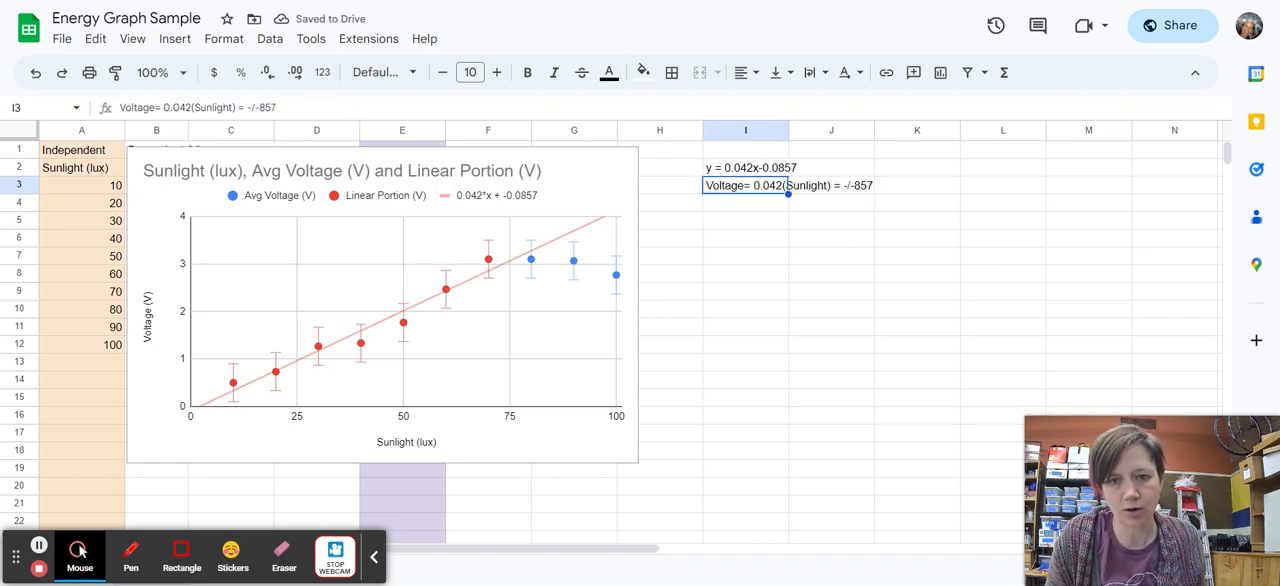
left_click_drag(261, 107, 253, 107)
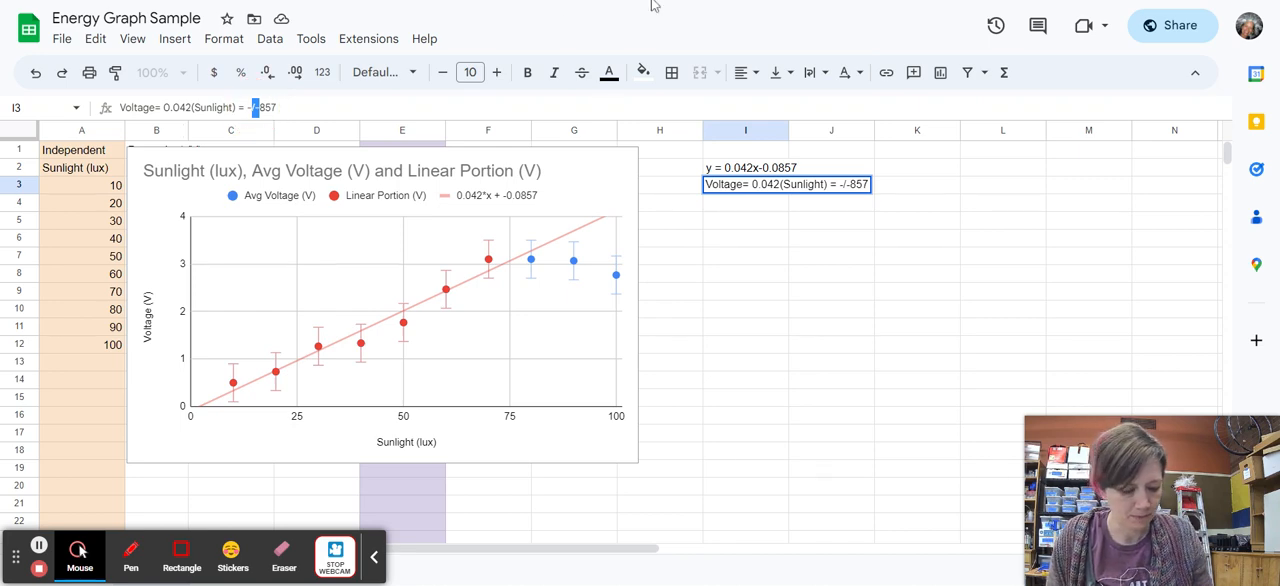
type(".0")
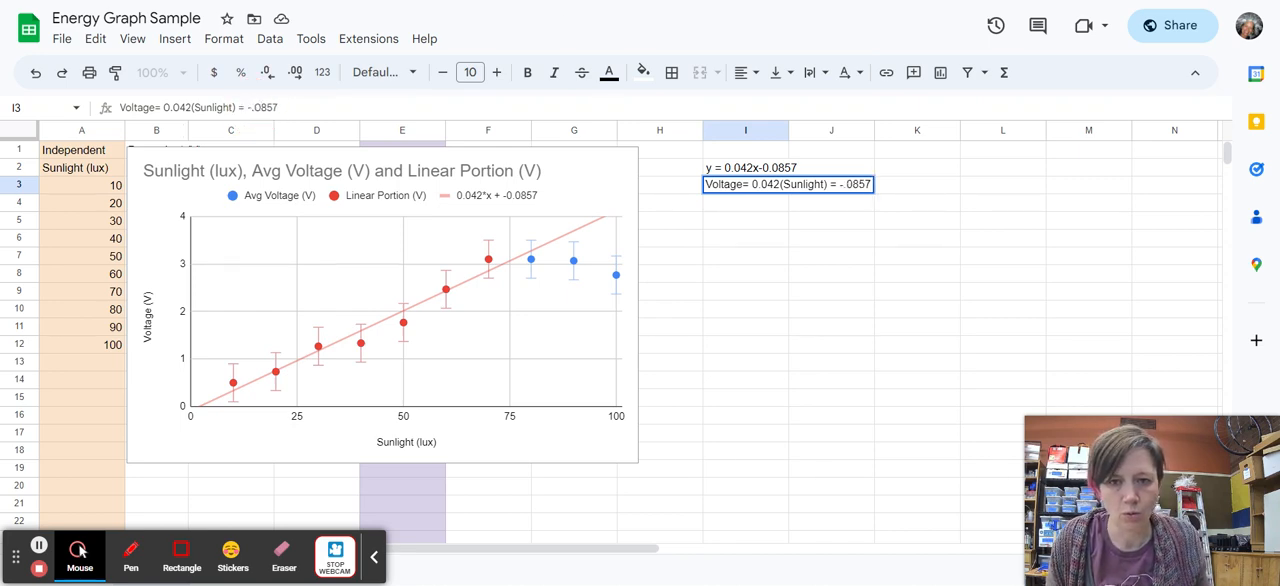
left_click(802, 236)
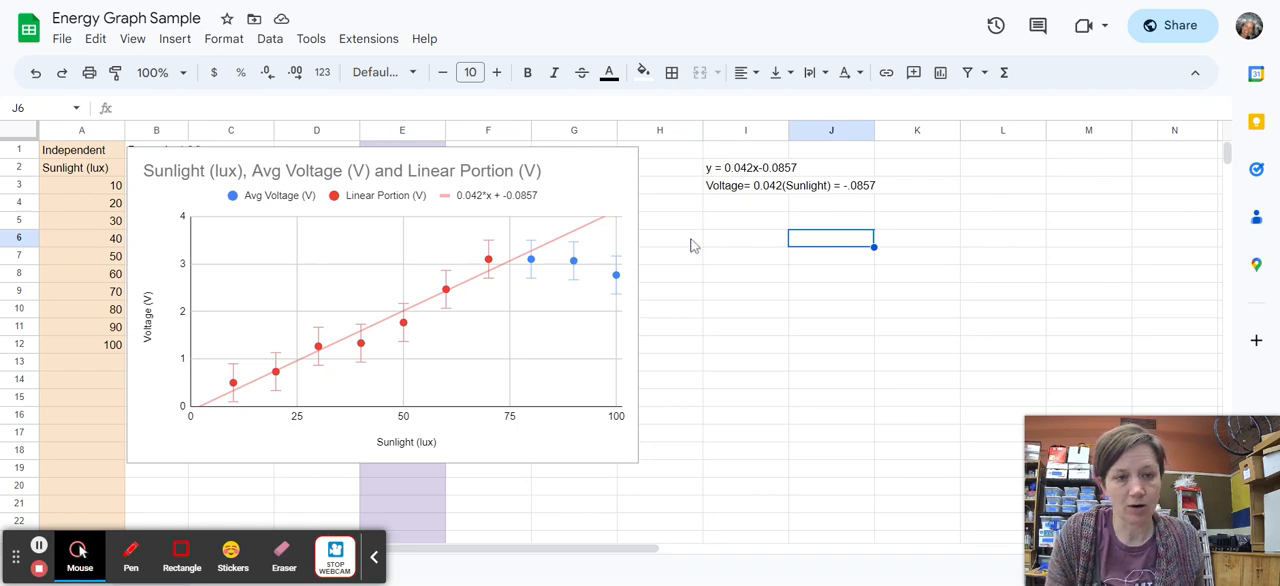
left_click(784, 186)
left_click_drag(246, 108, 240, 108)
key("BackSpace")
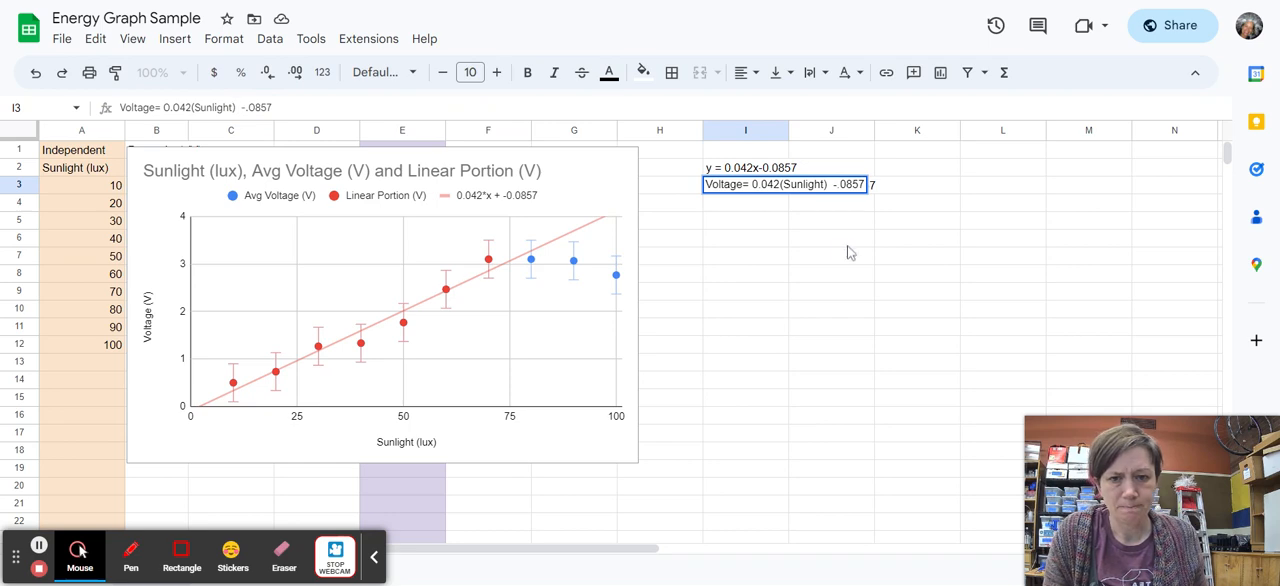
Commit the equation in cell I3 and write Intercept = 0.0857 in cell I5.
left_click(755, 222)
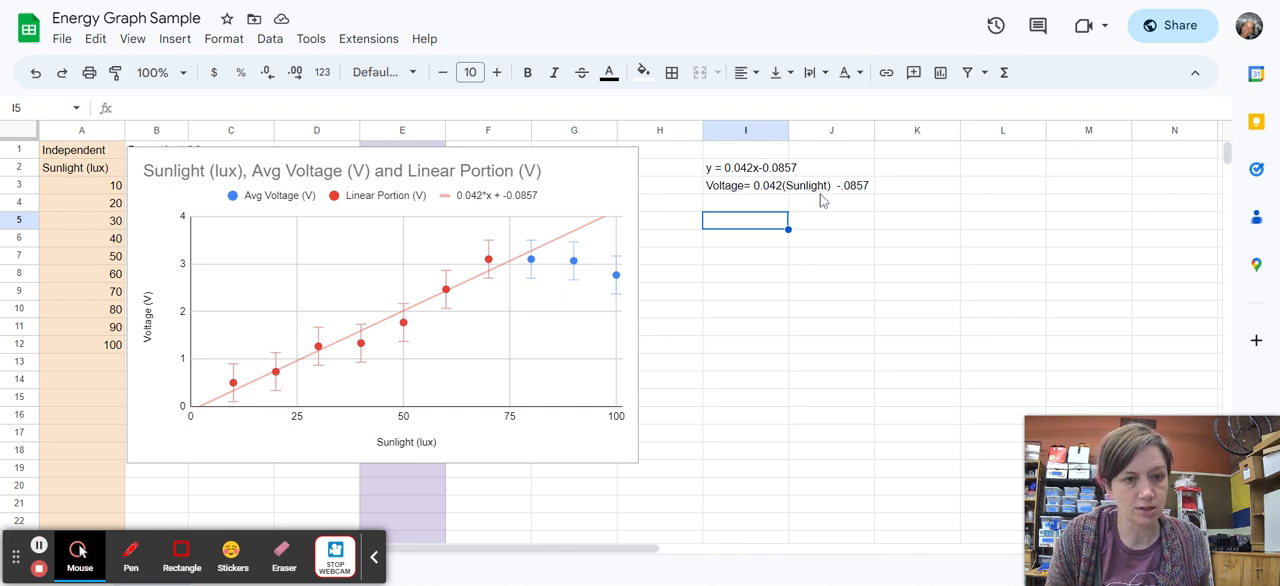
type("Intercept")
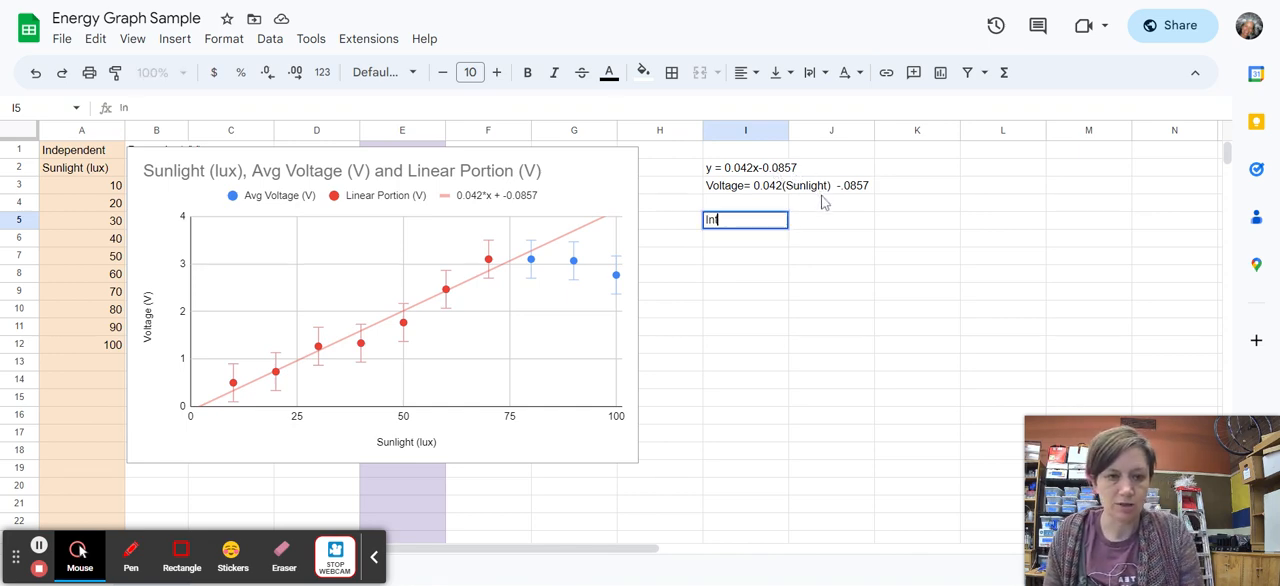
type(" = ")
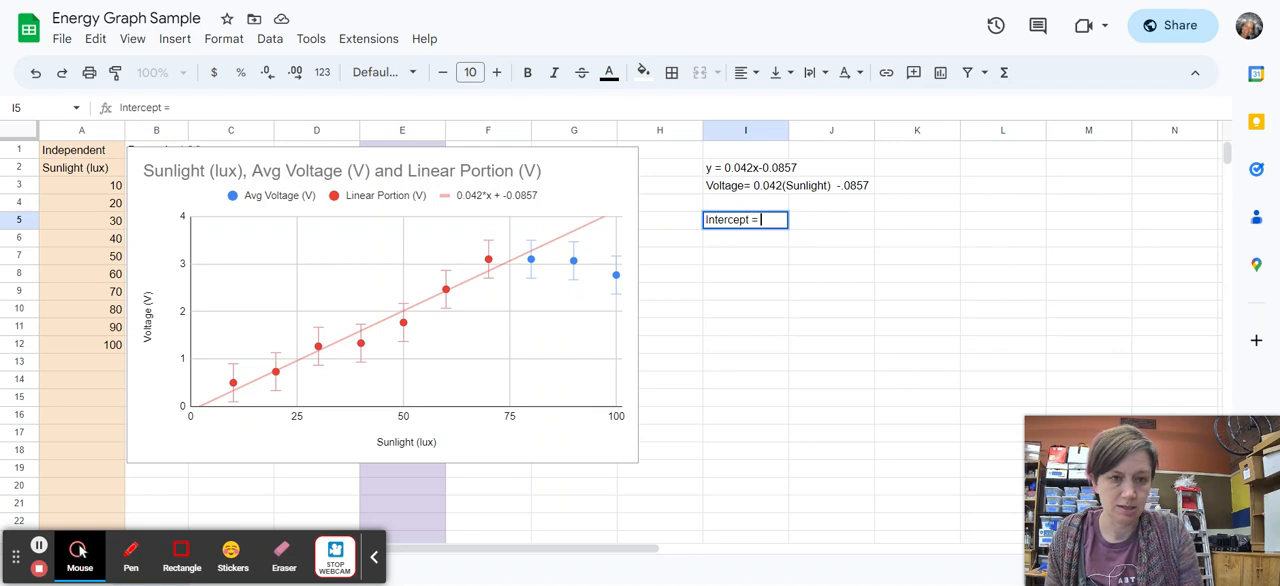
type("0.0857")
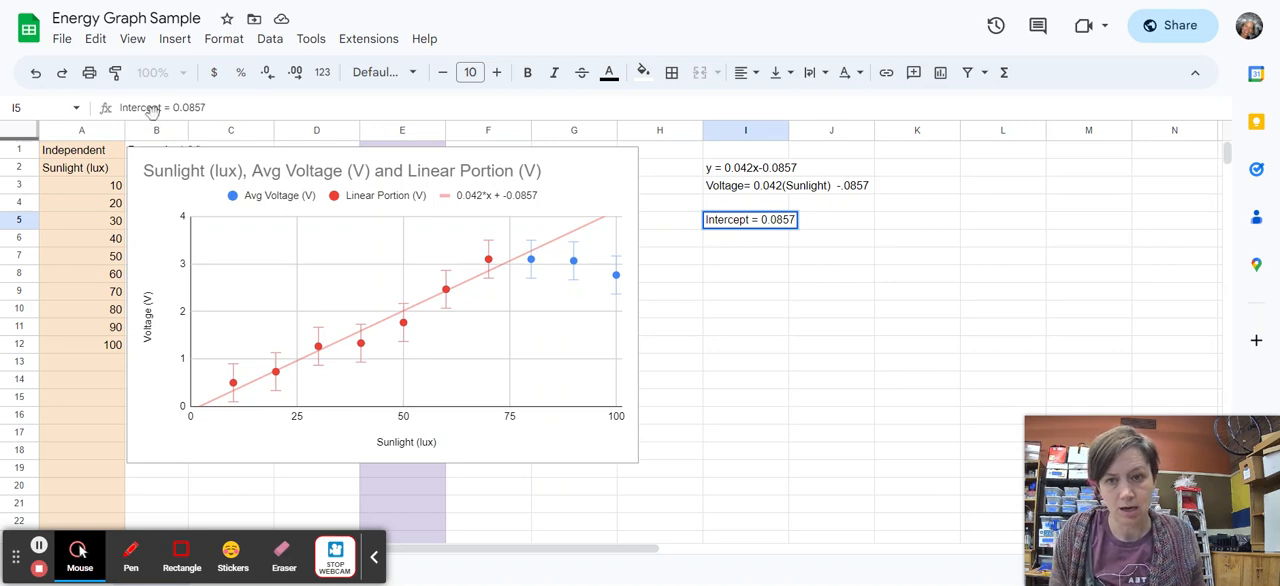
Extend the intercept text in cell I5 so it reads Y - Intercept = 0.0857 (Volts).
left_click(118, 108)
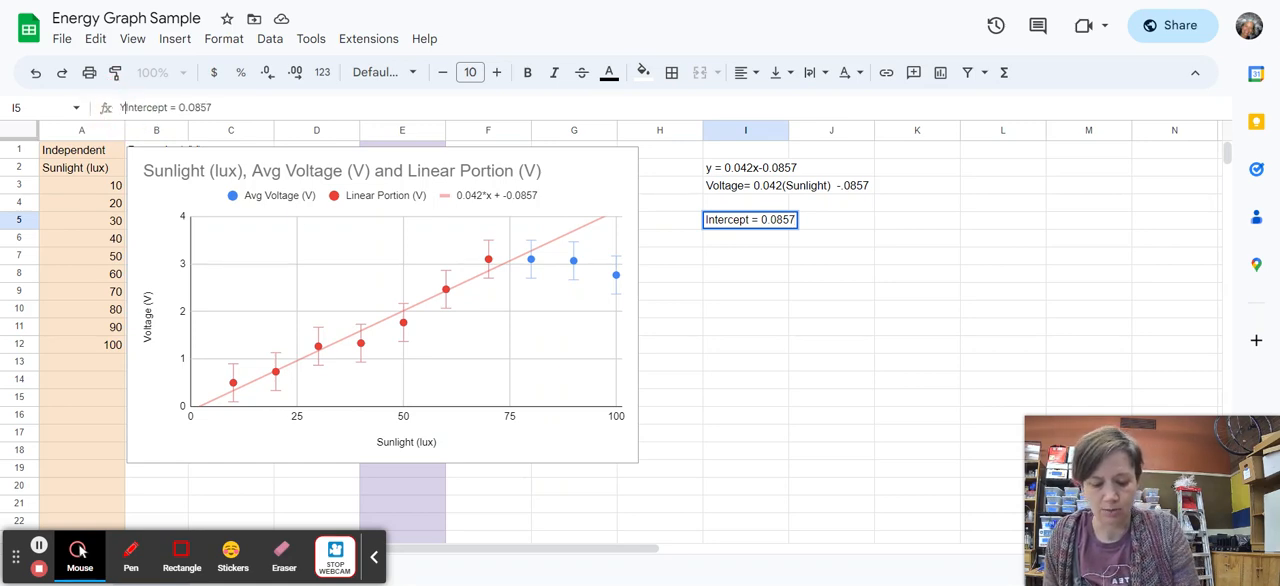
type("Y -")
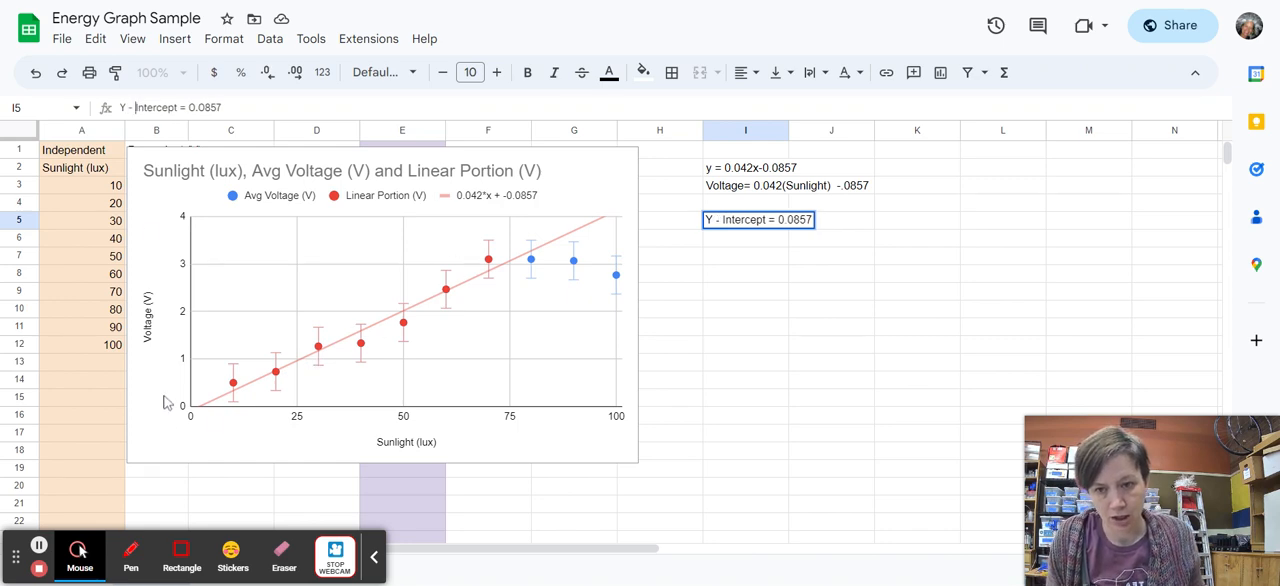
left_click(279, 112)
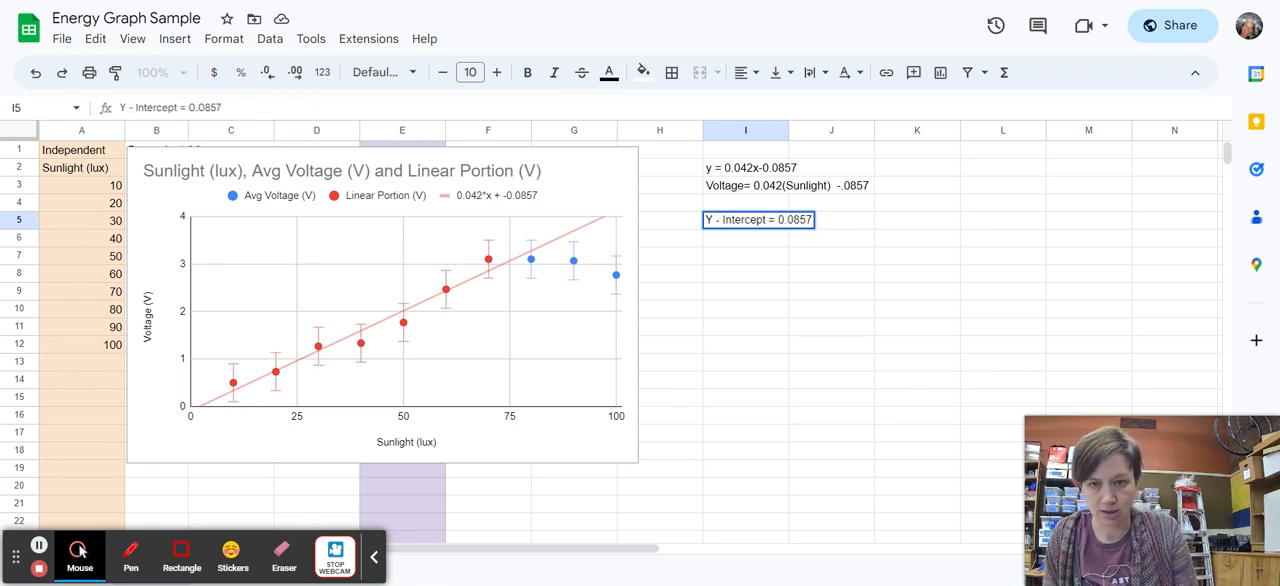
type("(Volts")
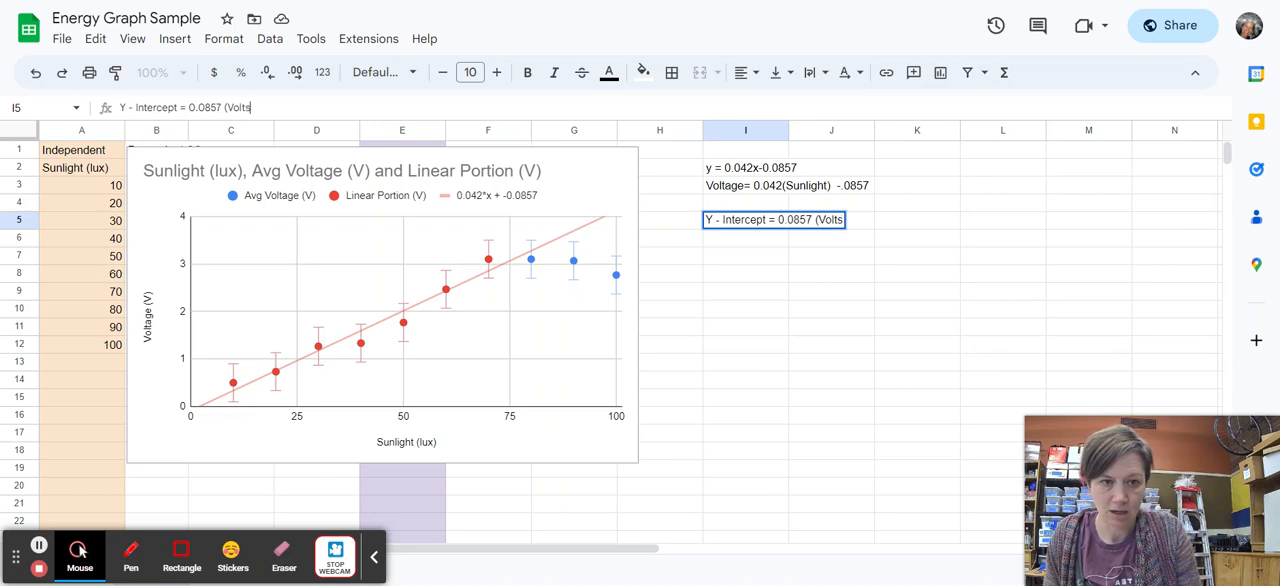
type(")")
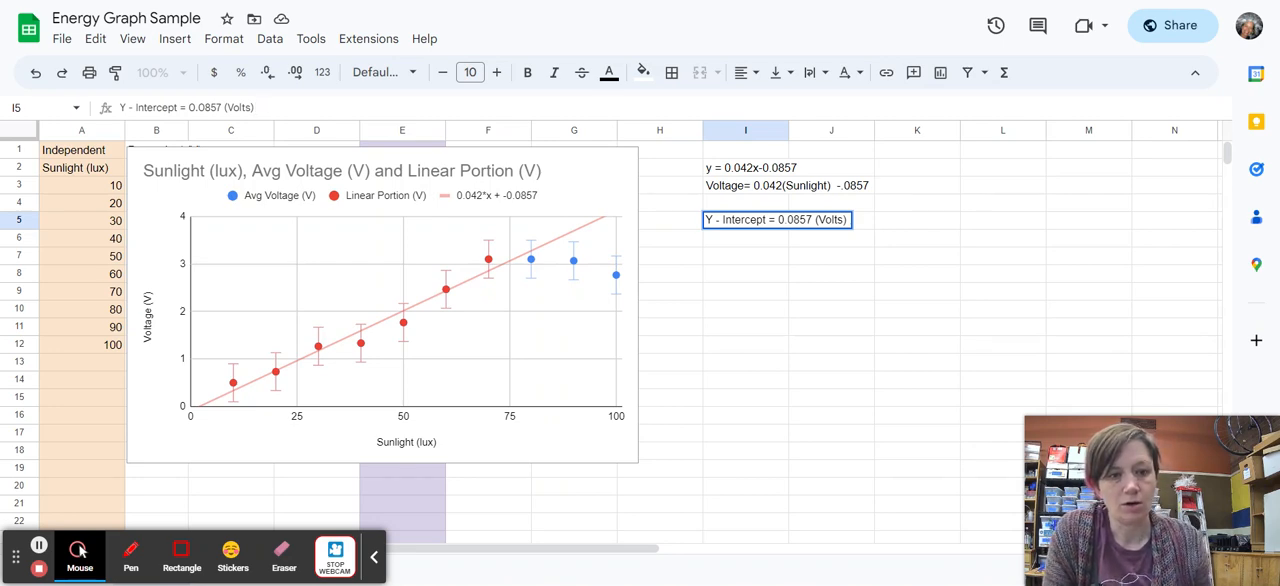
key("Return")
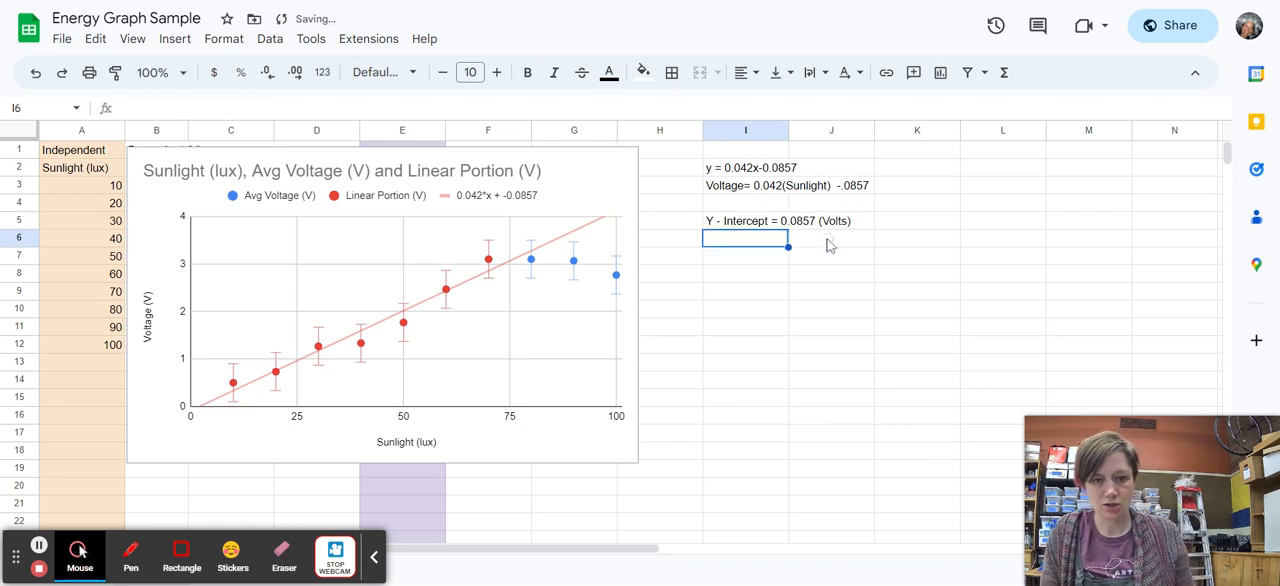
Enter in cell I6: "This is within one error bar of zero which makes sense because 0 light makes 0 energy".
type("This is")
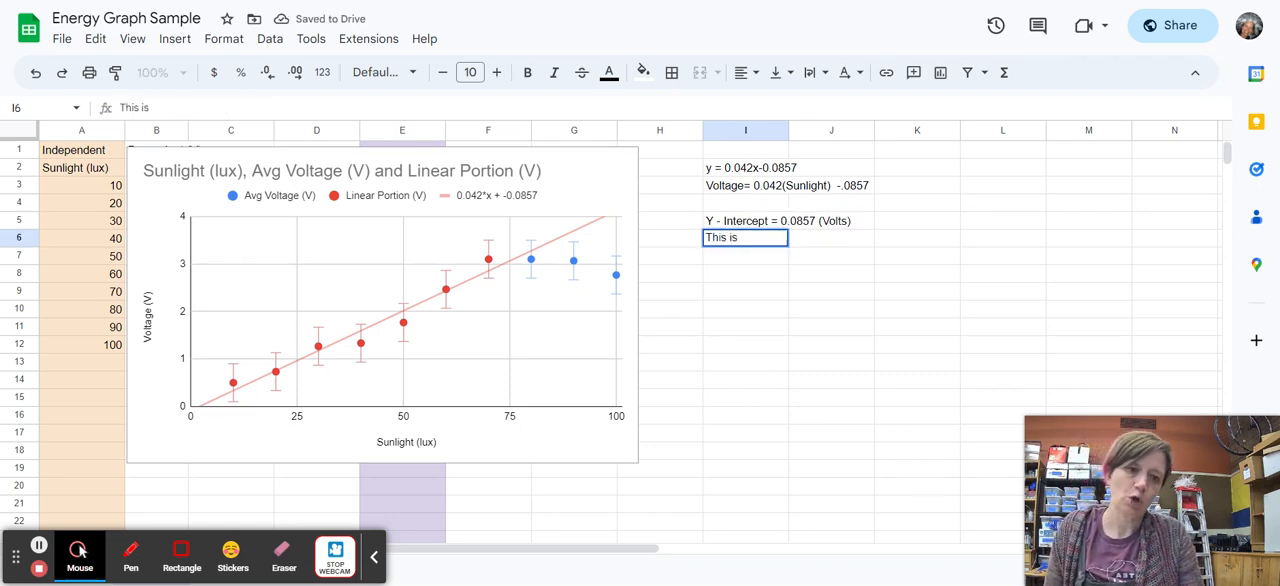
type(" within one")
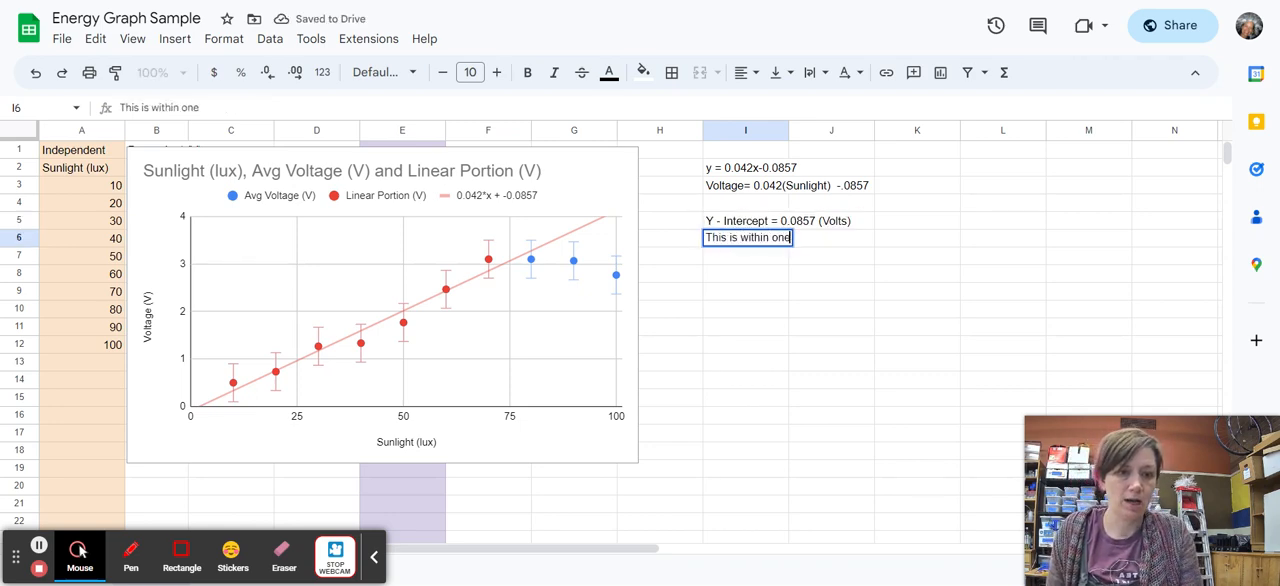
type(" error bar of zaero")
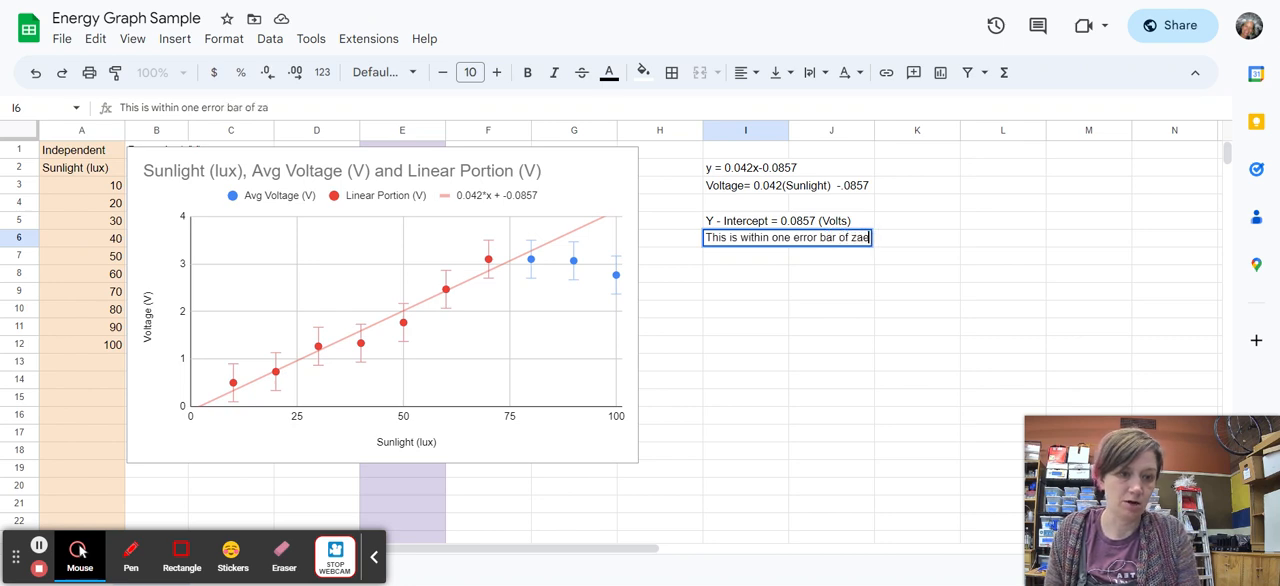
key("BackSpace")
key("BackSpace")
key("BackSpace")
key("BackSpace")
type("er")
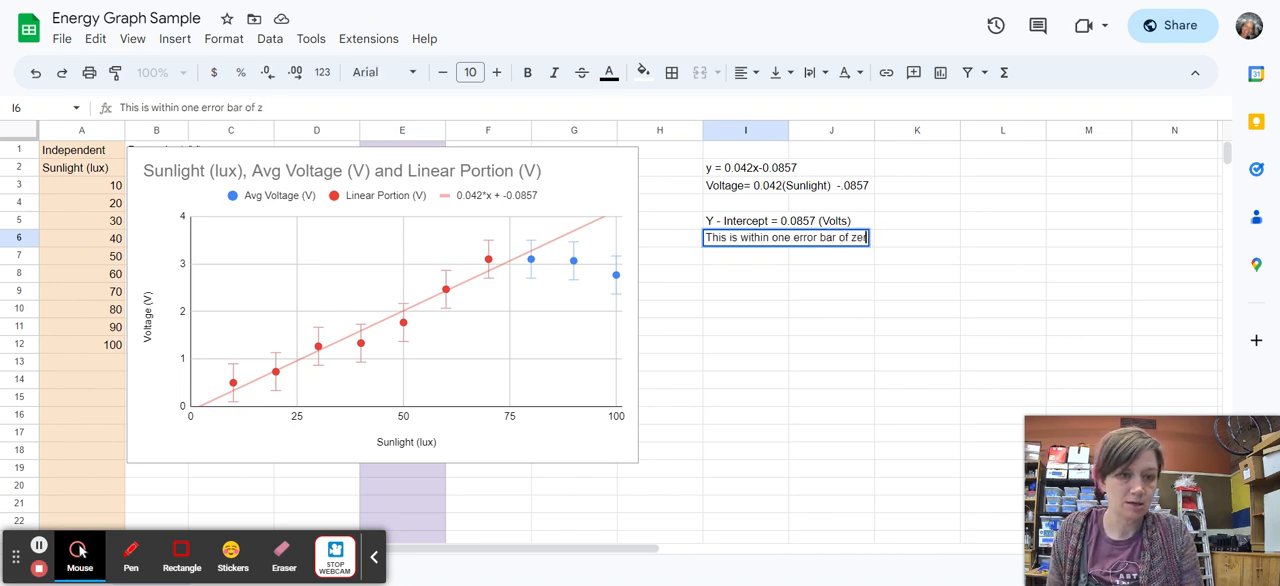
type("o which mak")
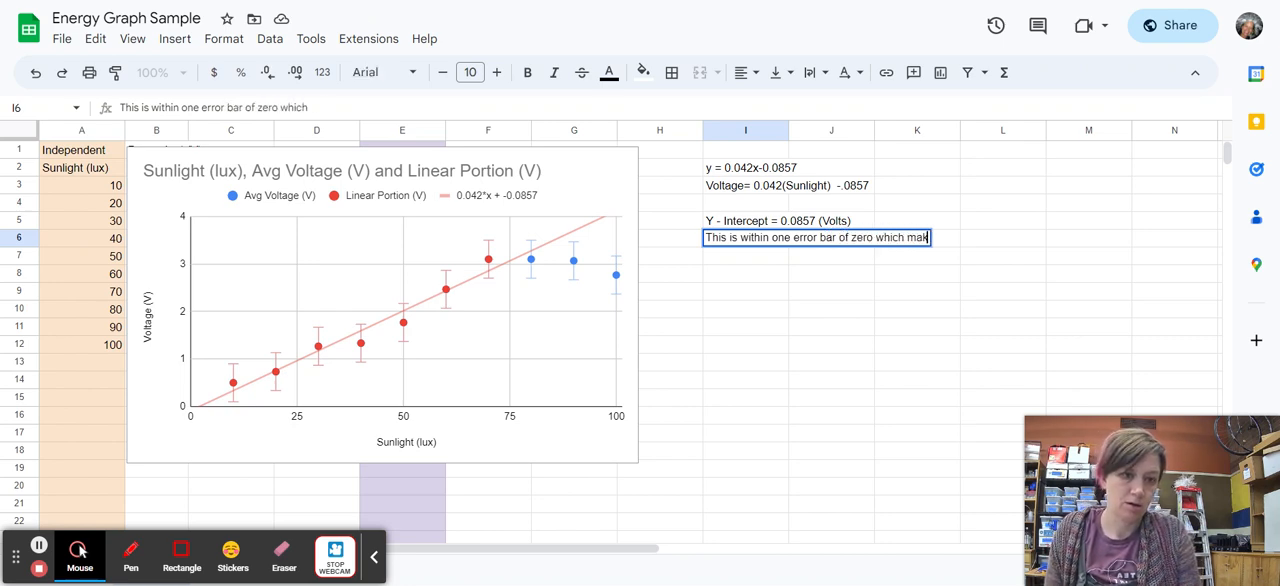
type("es sense be")
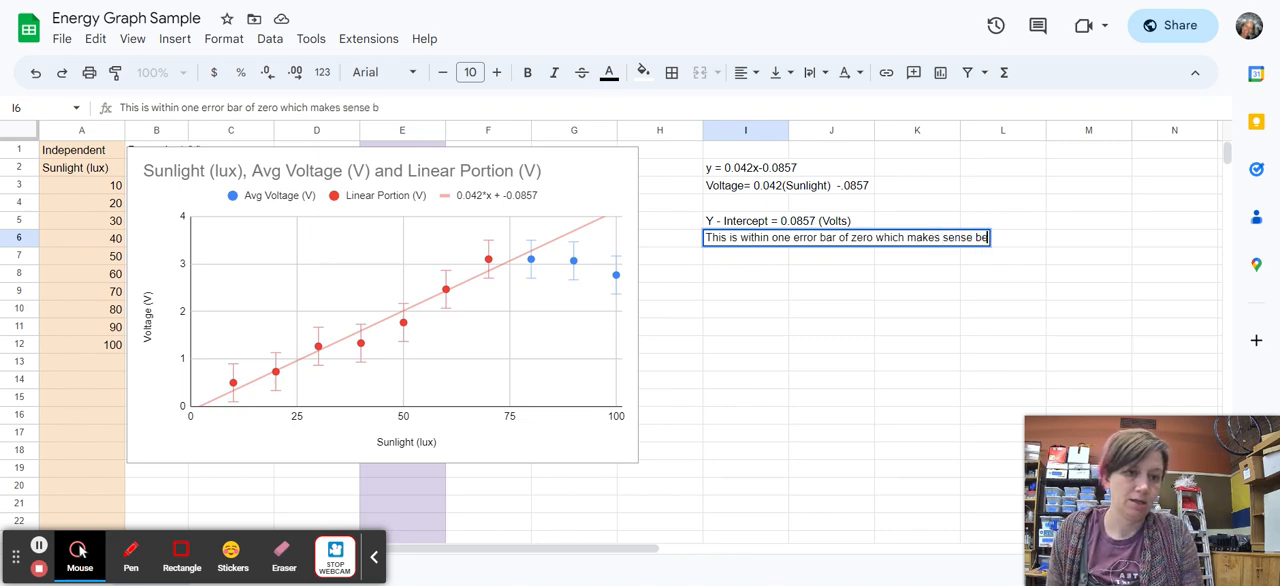
type("cause 0 ligh")
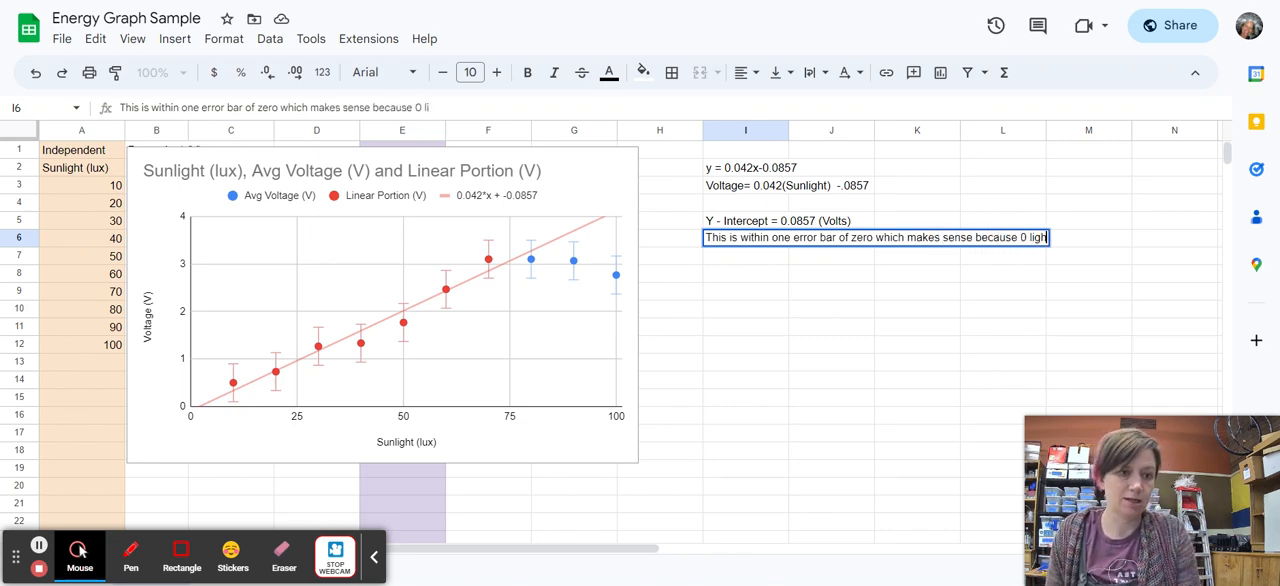
type("t makes 0")
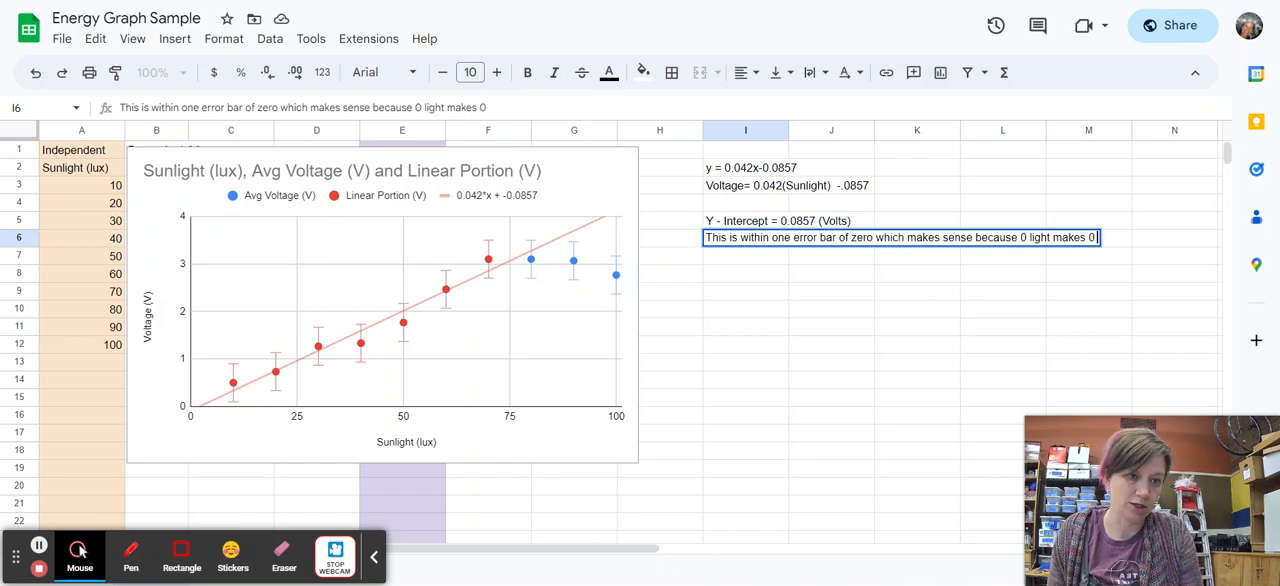
type(" energy")
key("Return")
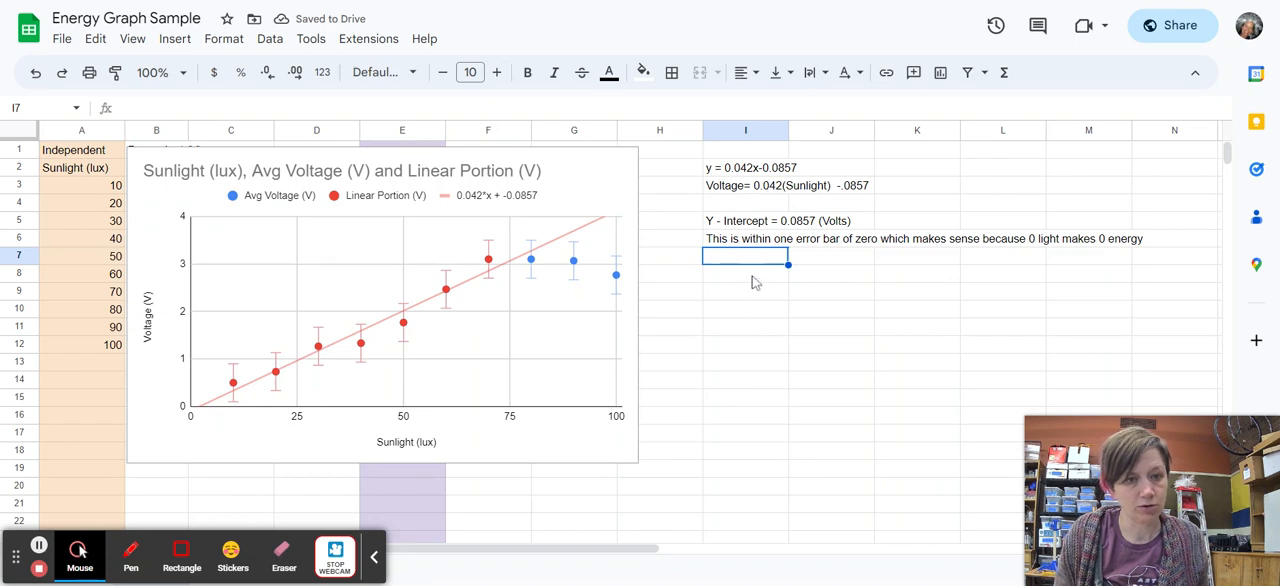
Write the slope with its unit in cell I8 as "Slope is 0.042 V/lux".
key("Down")
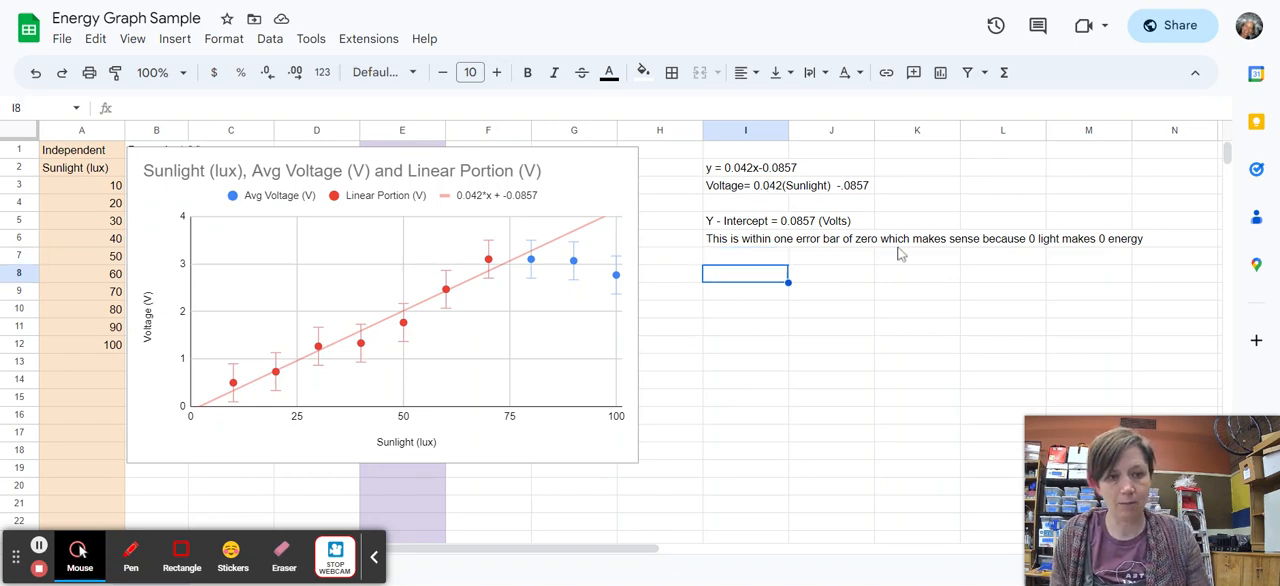
type("Slope ")
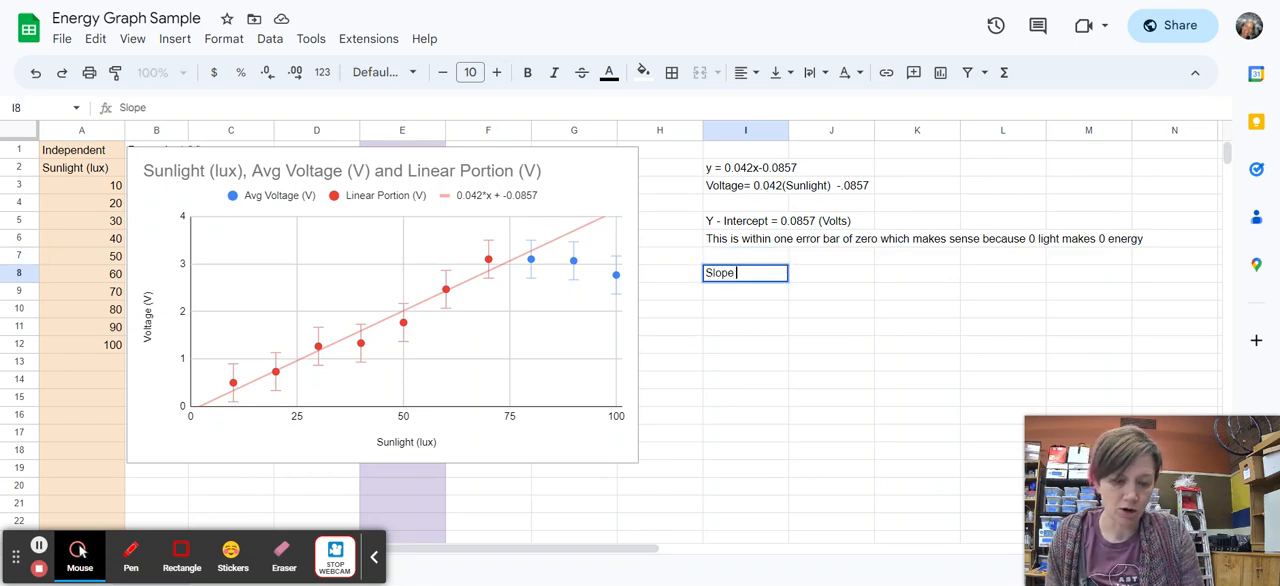
type("is")
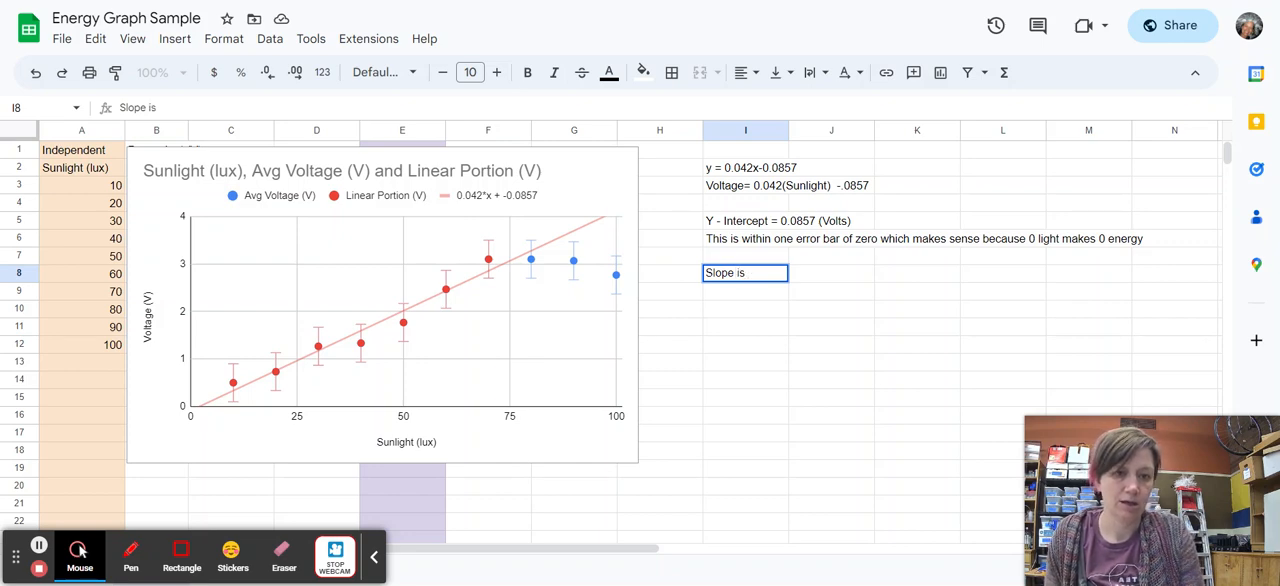
type(" 0.042")
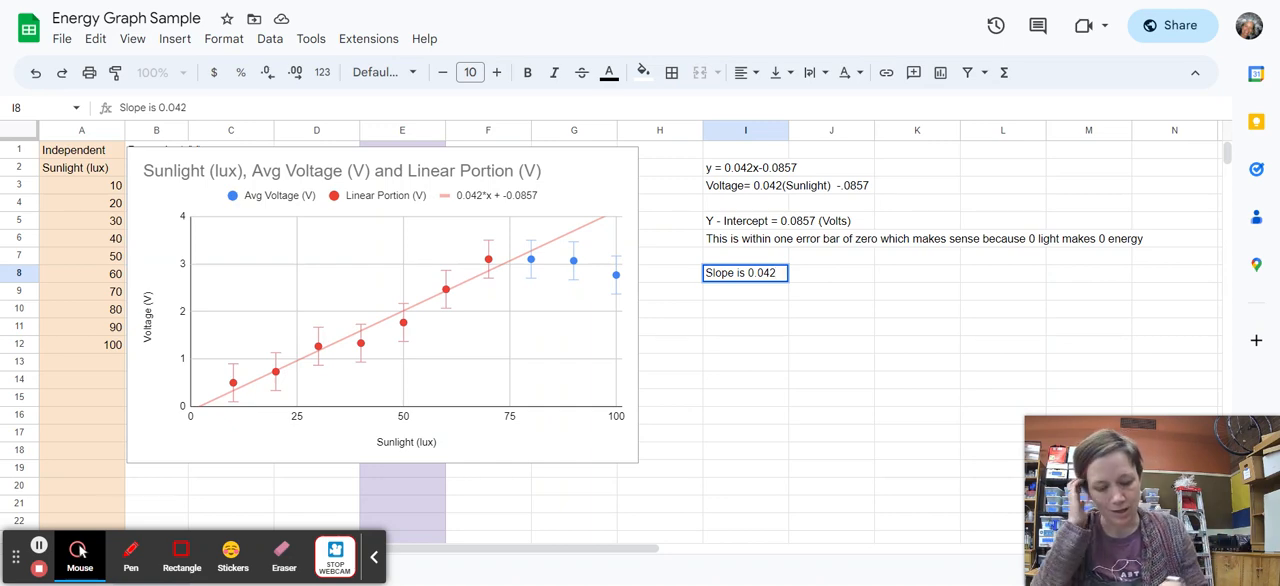
type("()")
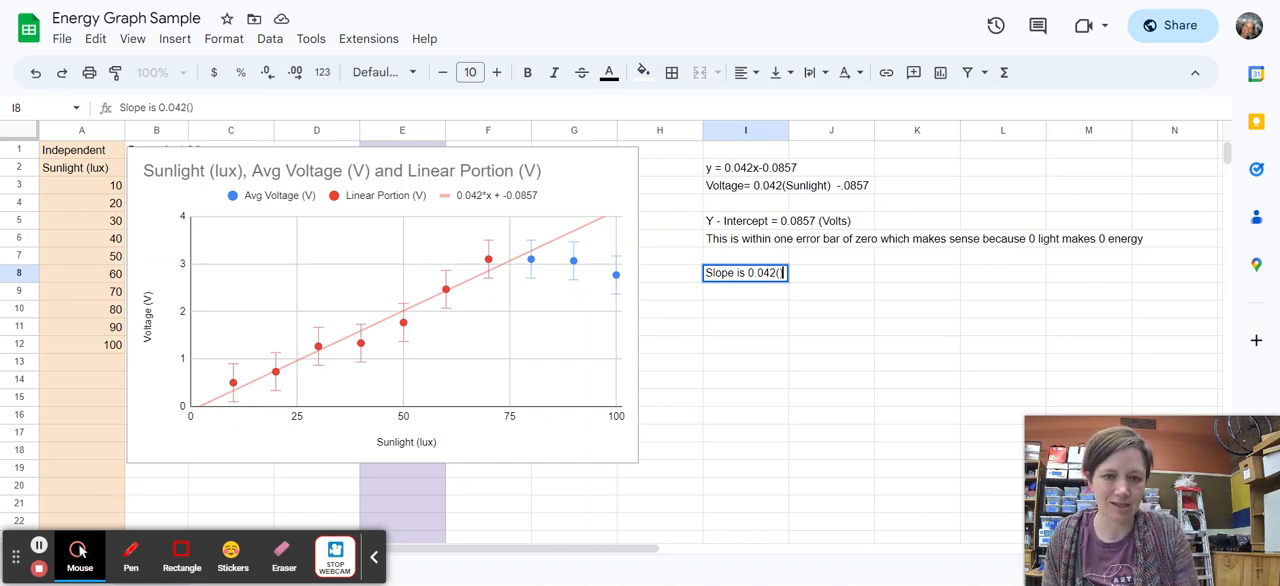
key("BackSpace")
type("V")
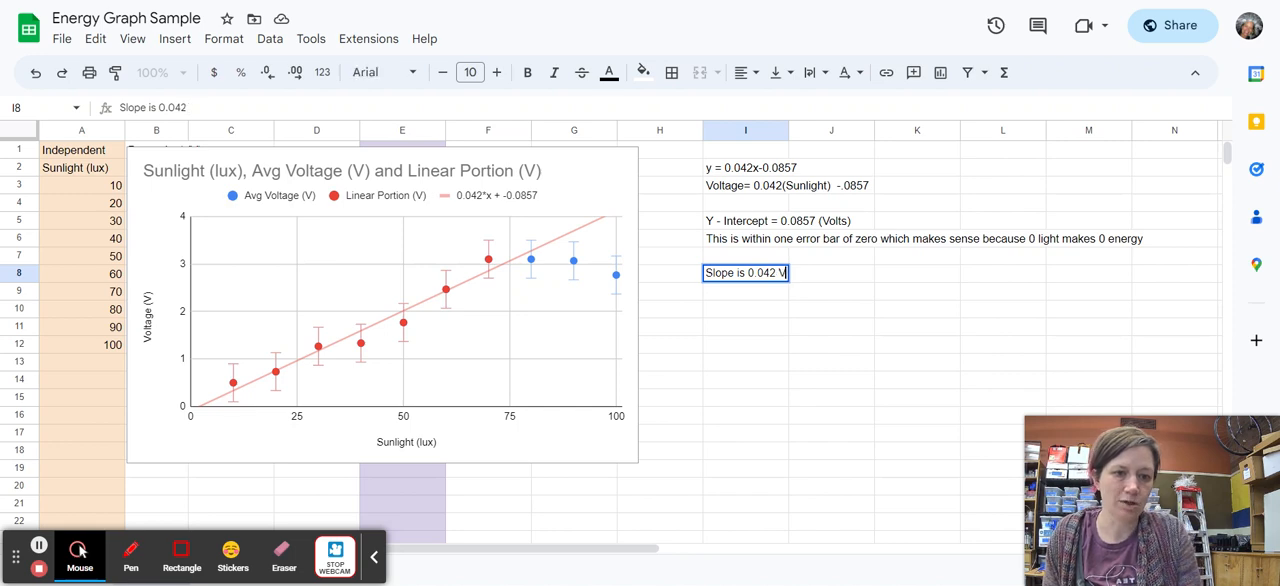
type("/lux")
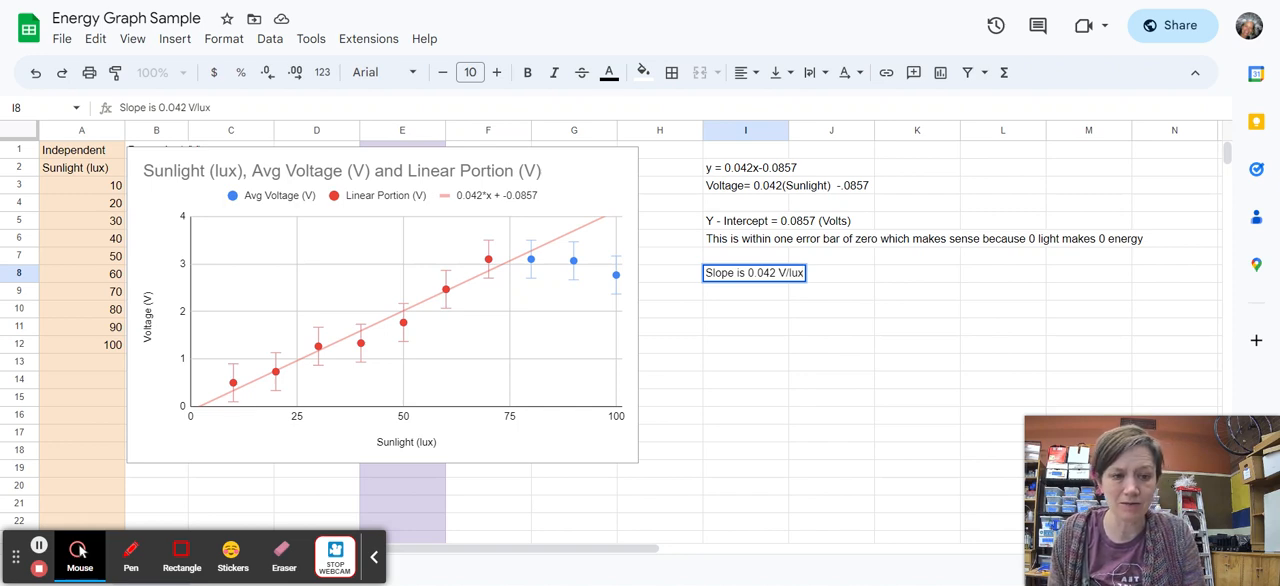
type(".  This mea")
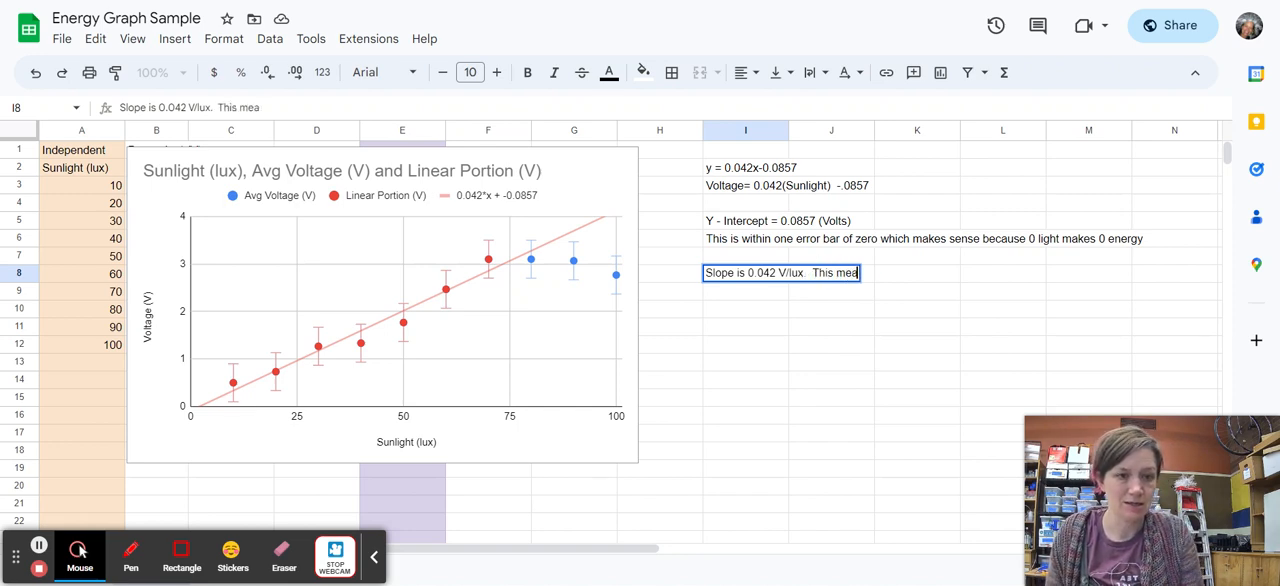
type("ns that ev")
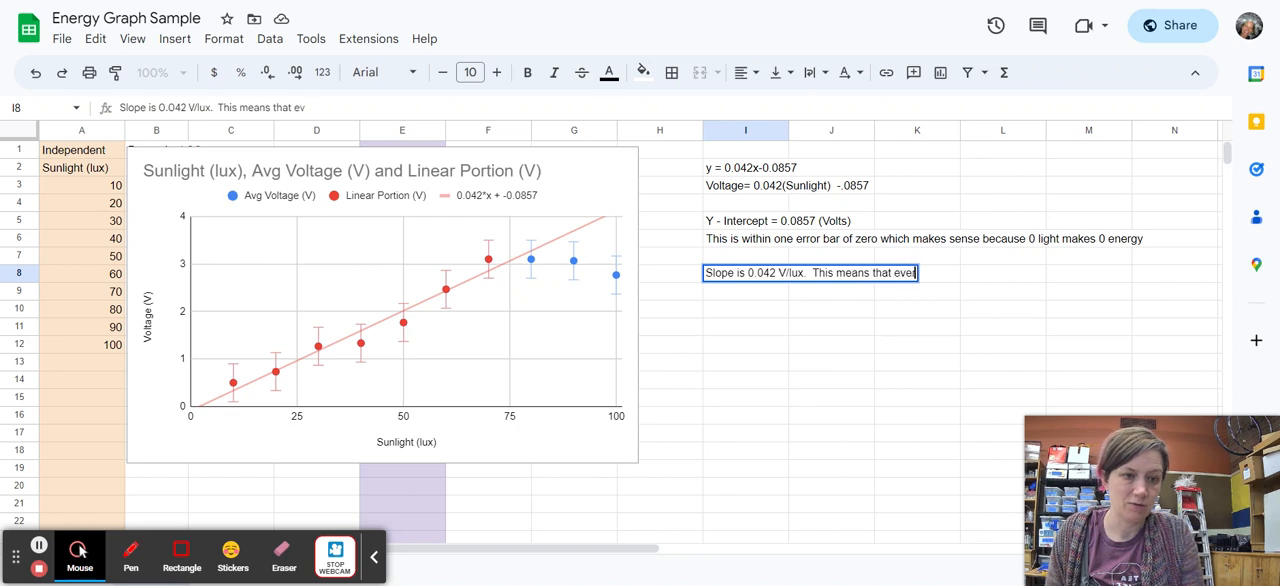
type("ery additional")
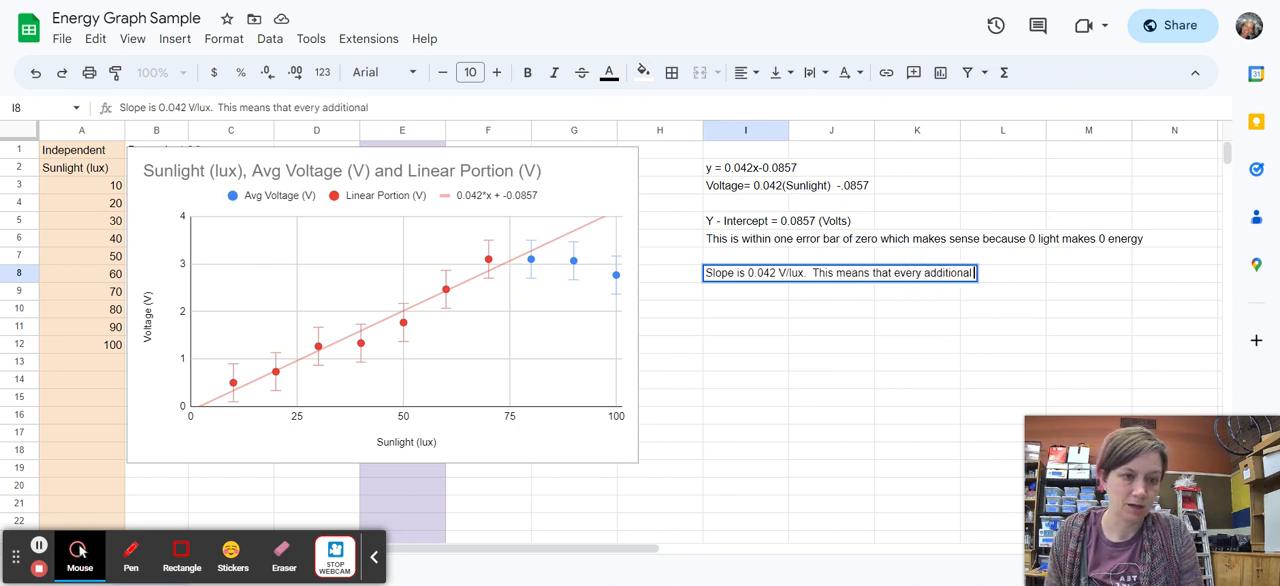
type(" lux produces")
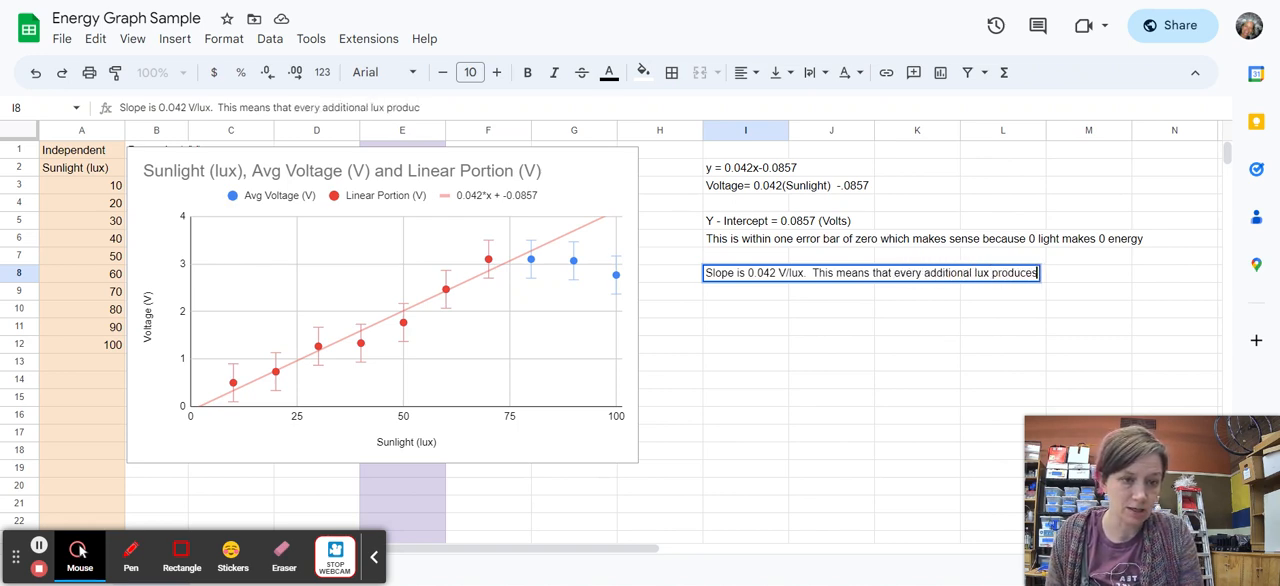
type(" 0.042")
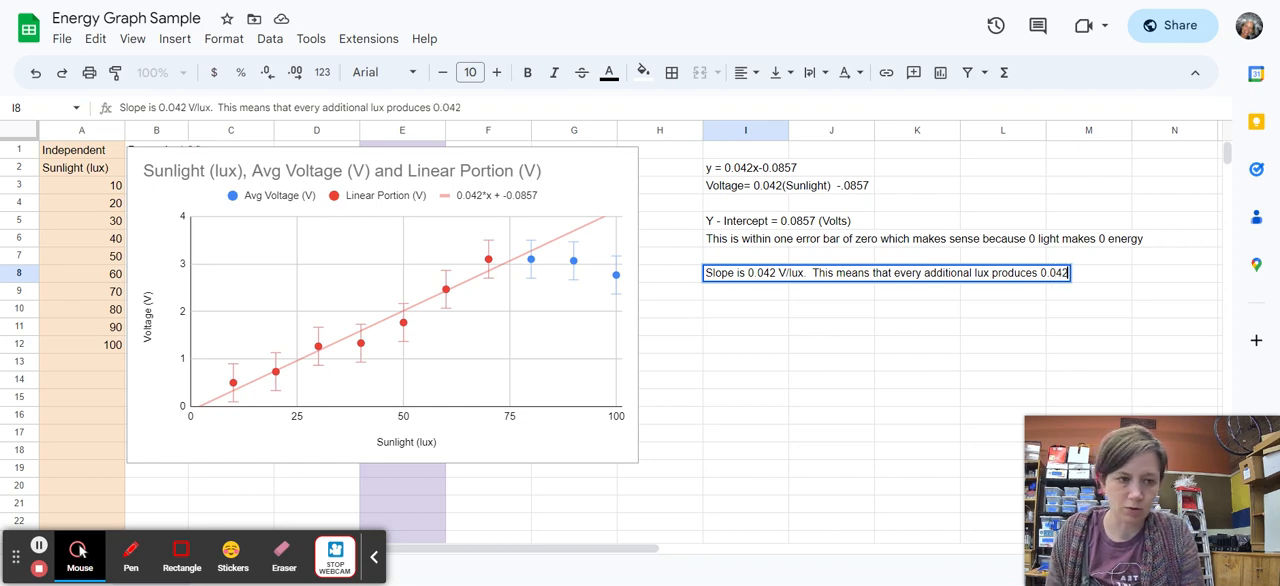
type(" JVolt")
Continue the slope text in cell I8 with "This means that every additional lux produces 0.042 Volts more energy".
key("BackSpace")
key("BackSpace")
key("BackSpace")
key("BackSpace")
key("BackSpace")
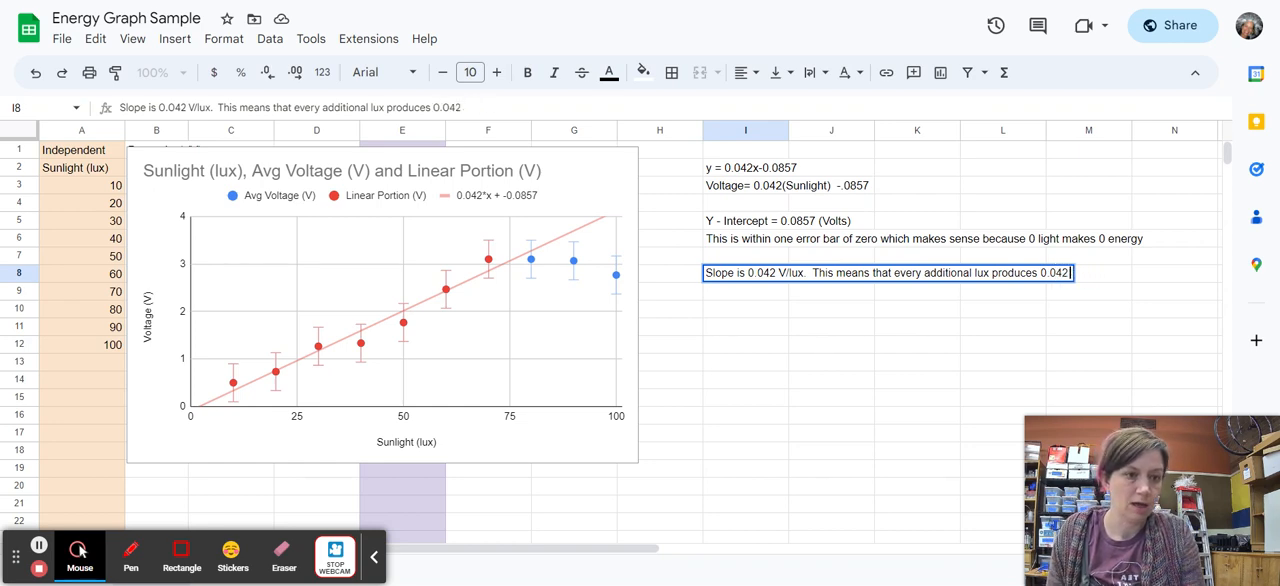
type("Volts more energy")
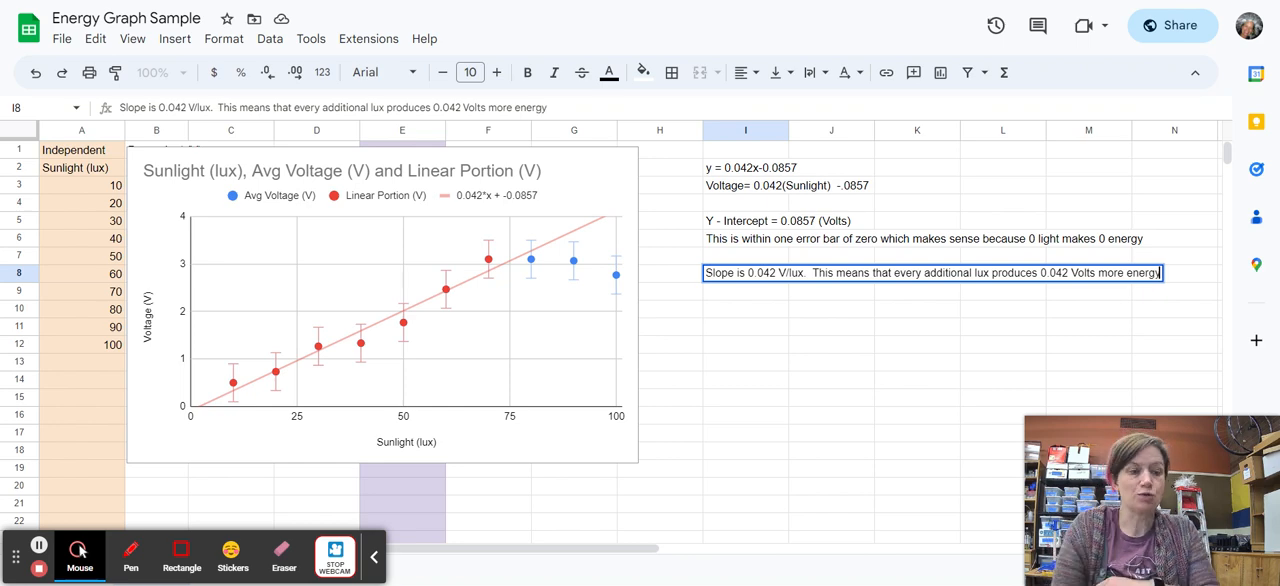
key("Return")
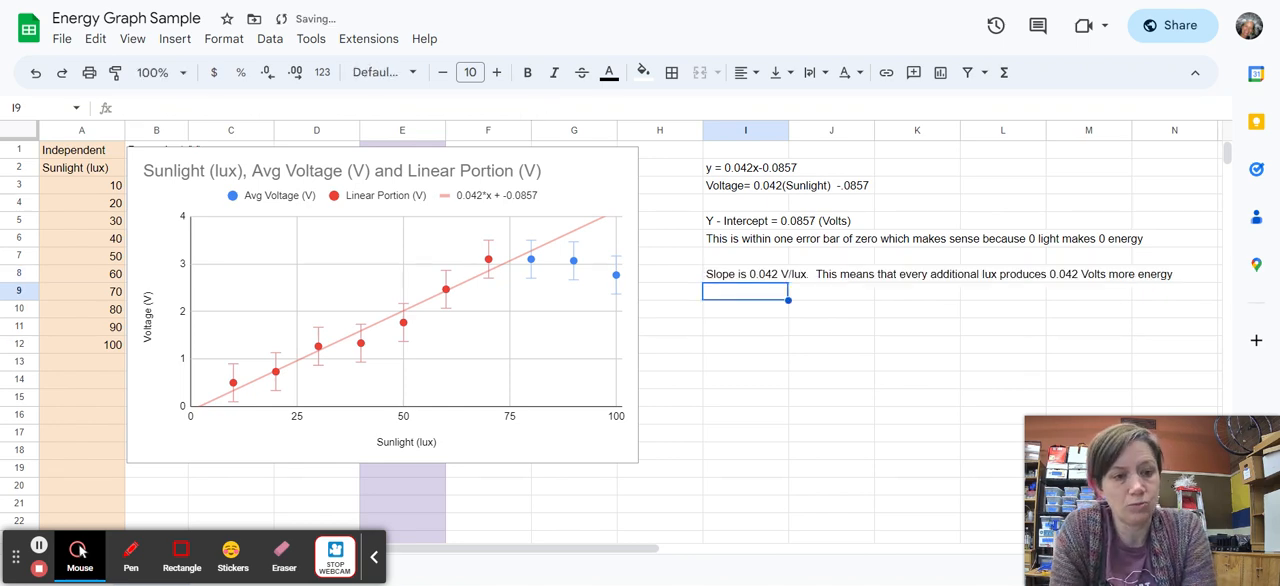